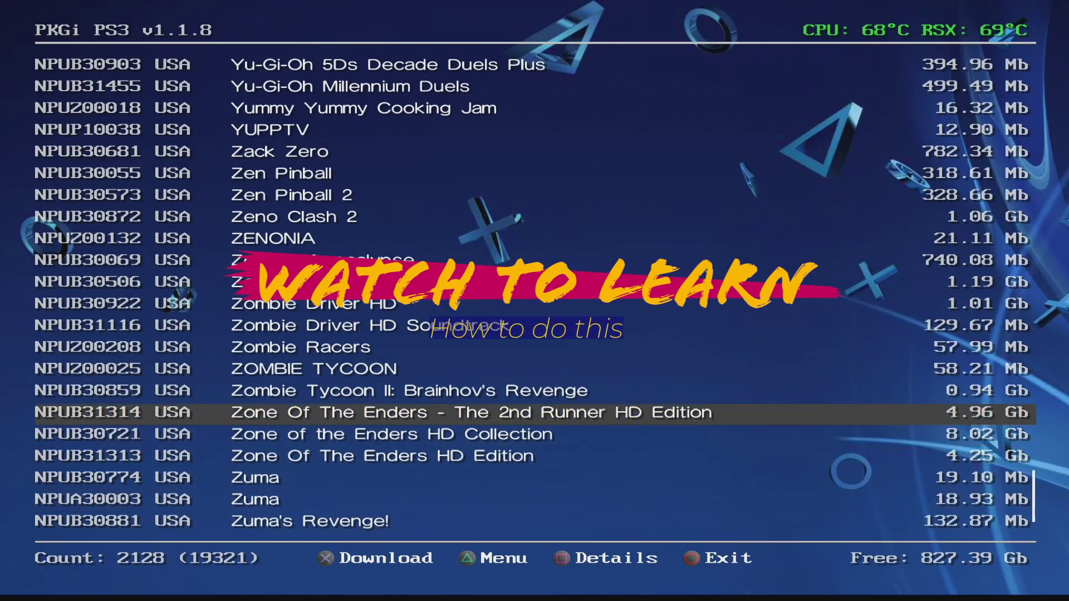
{"action": "key", "text": "Up"}
{"action": "key", "text": "Up"}
{"action": "key", "text": "Up"}
{"action": "key", "text": "Up"}
{"action": "key", "text": "Down"}
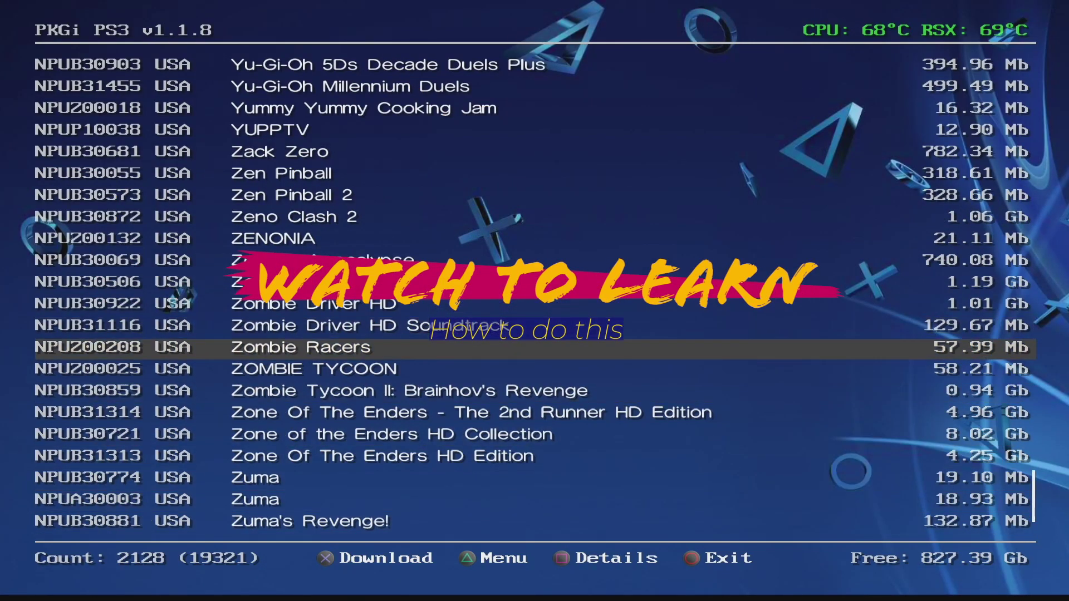
{"action": "key", "text": "Down"}
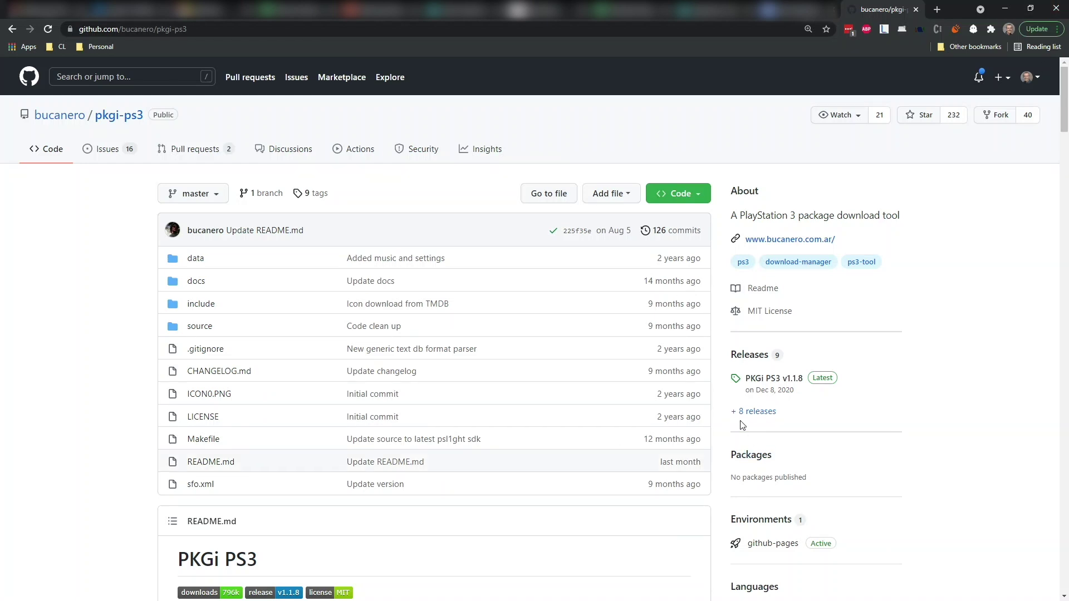
Step: Find the latest version in the pkgi-ps3 README and download pkgi-ps3.pkg from the PKGi PS3 v1.1.8 release
{"action": "scroll", "coordinate": [664, 388], "scroll_direction": "down", "scroll_amount": 3}
{"action": "scroll", "coordinate": [664, 388], "scroll_direction": "down", "scroll_amount": 4}
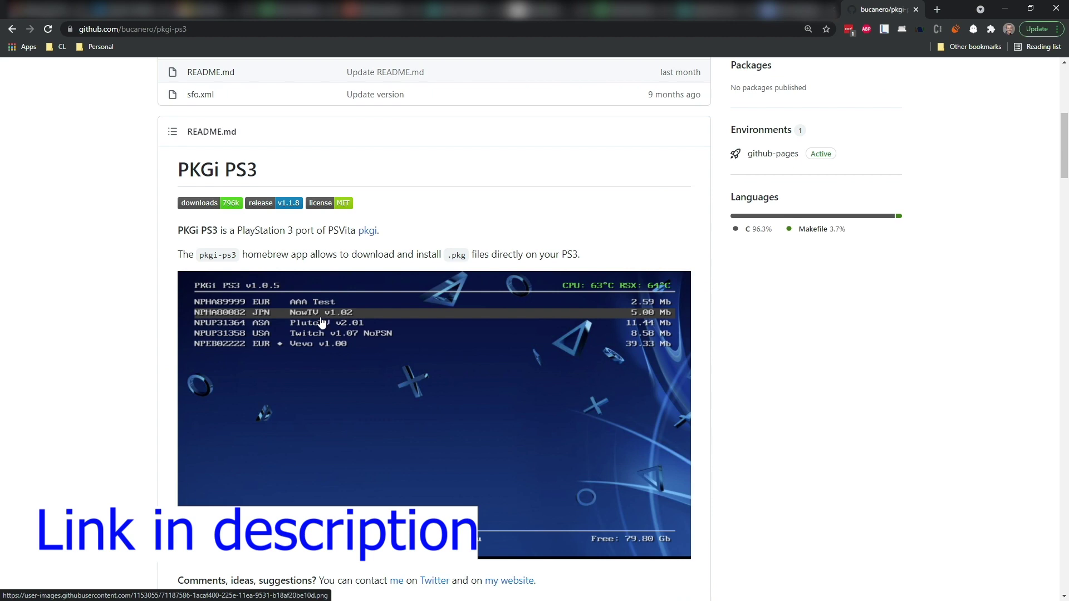
{"action": "scroll", "coordinate": [323, 331], "scroll_direction": "down", "scroll_amount": 5}
{"action": "scroll", "coordinate": [324, 332], "scroll_direction": "down", "scroll_amount": 13}
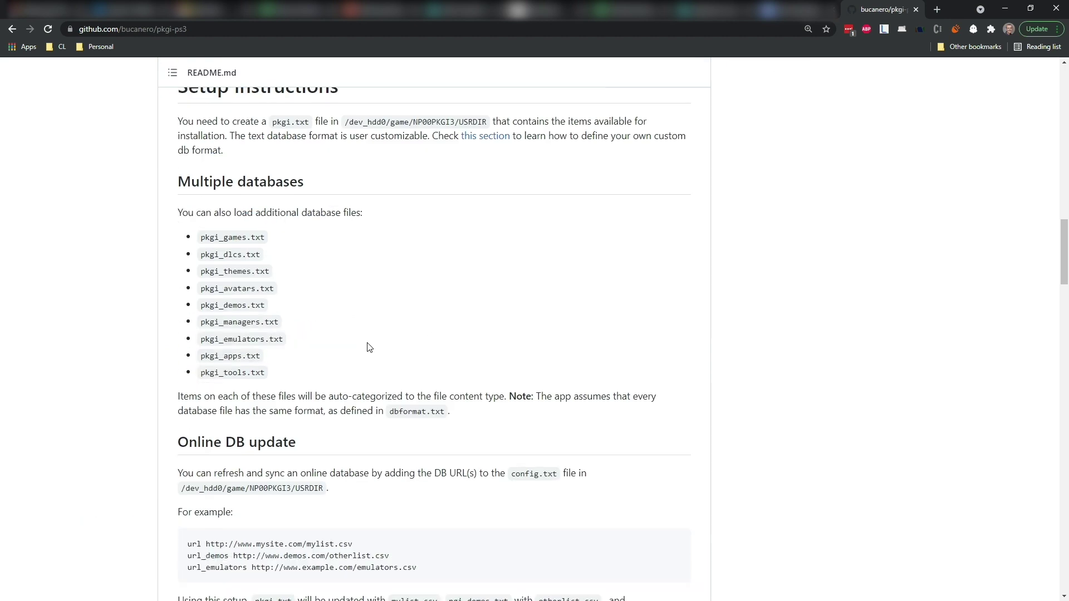
{"action": "scroll", "coordinate": [365, 349], "scroll_direction": "up", "scroll_amount": 5}
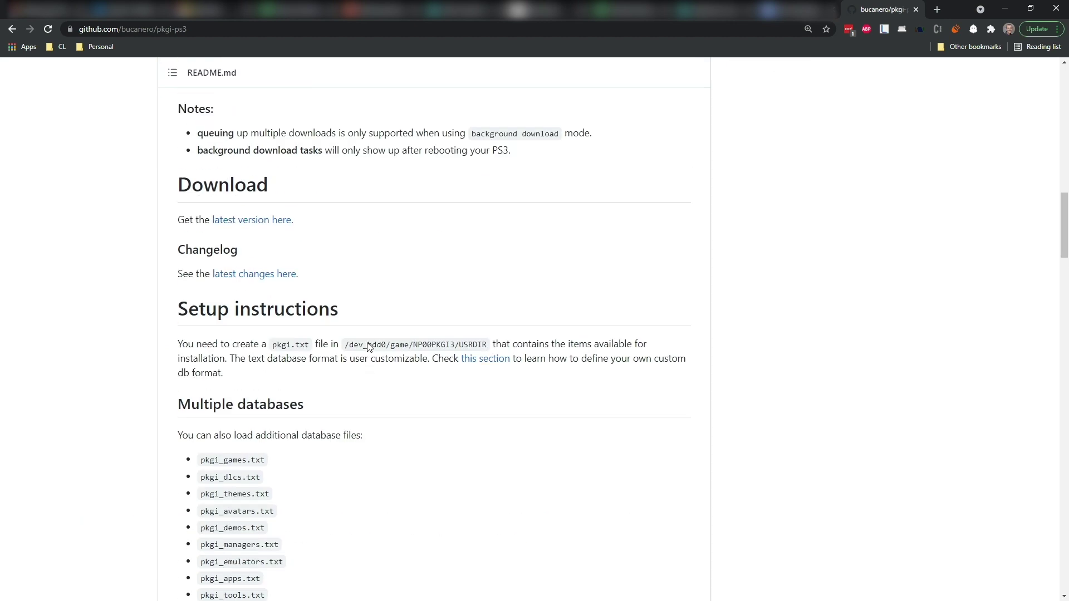
{"action": "left_click", "coordinate": [255, 222]}
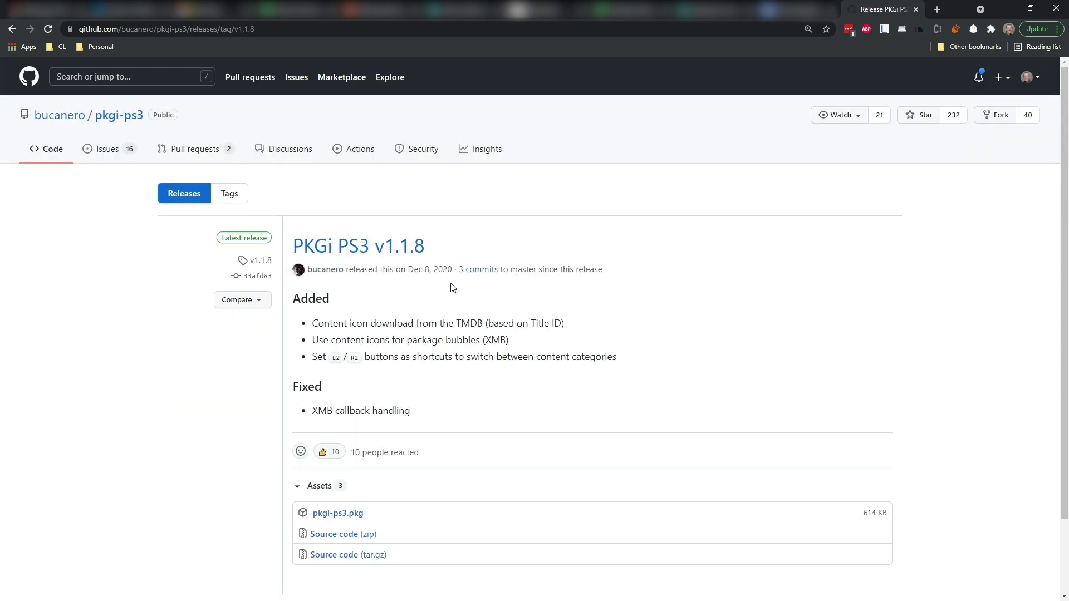
{"action": "left_click", "coordinate": [342, 513]}
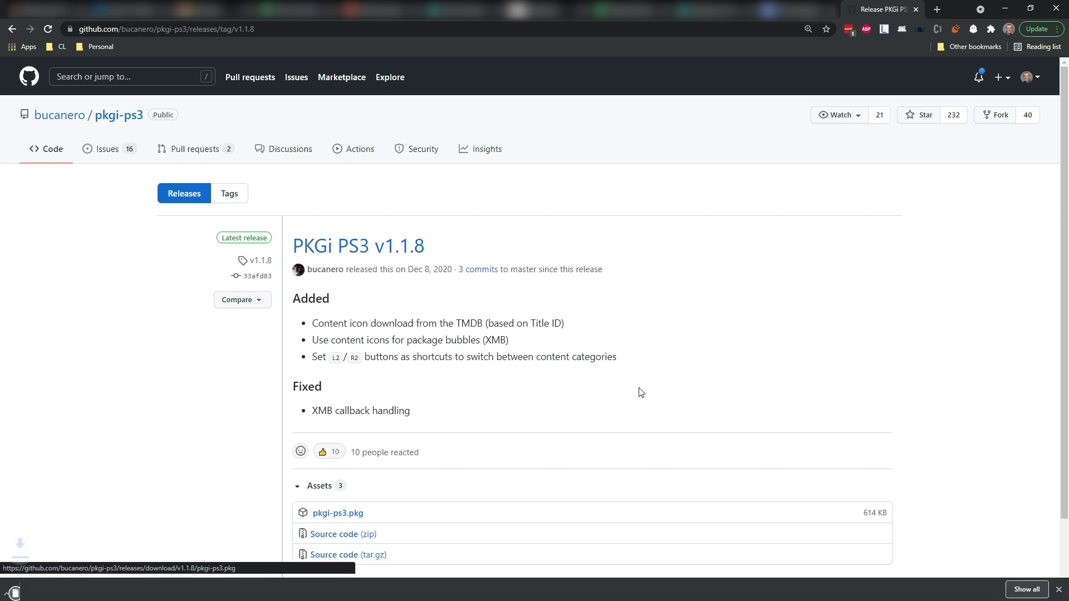
Step: Return to the repository's README and read the setup instructions and the sections on database files
{"action": "left_click", "coordinate": [13, 30]}
{"action": "scroll", "coordinate": [417, 384], "scroll_direction": "down", "scroll_amount": 2}
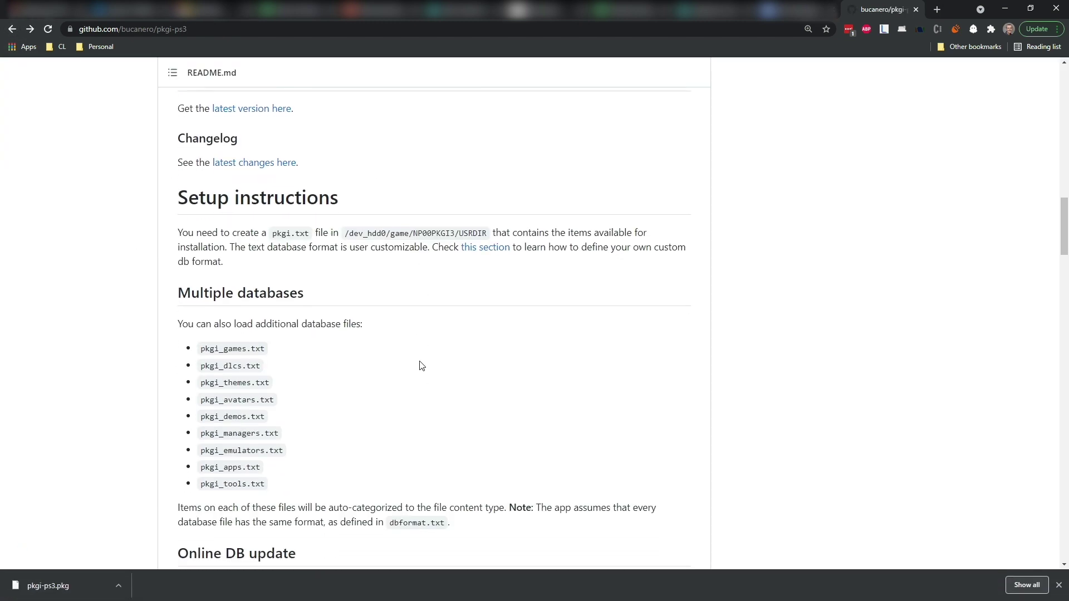
{"action": "scroll", "coordinate": [423, 342], "scroll_direction": "down", "scroll_amount": 1}
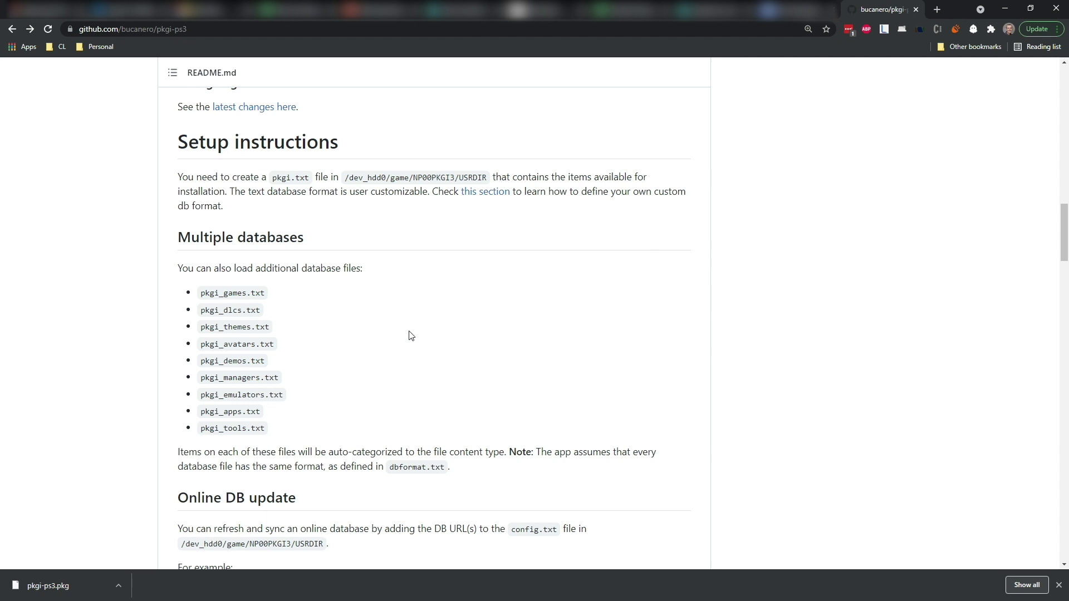
{"action": "scroll", "coordinate": [409, 334], "scroll_direction": "down", "scroll_amount": 3}
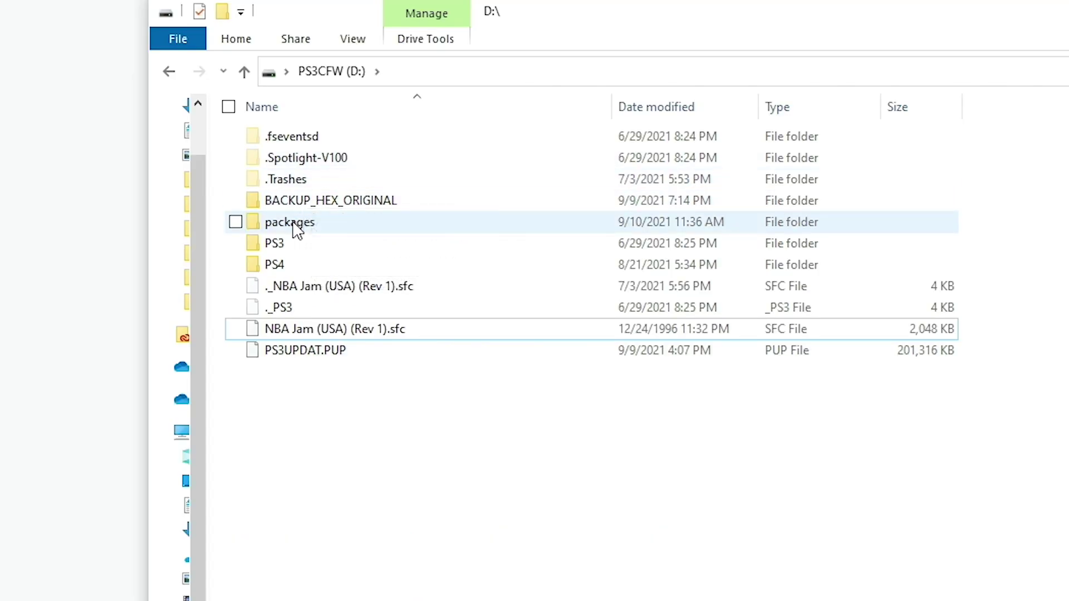
Step: Paste the downloaded PKG file into the packages folder on the PS3CFW (D:) USB drive
{"action": "left_click", "coordinate": [295, 227]}
{"action": "right_click", "coordinate": [336, 498]}
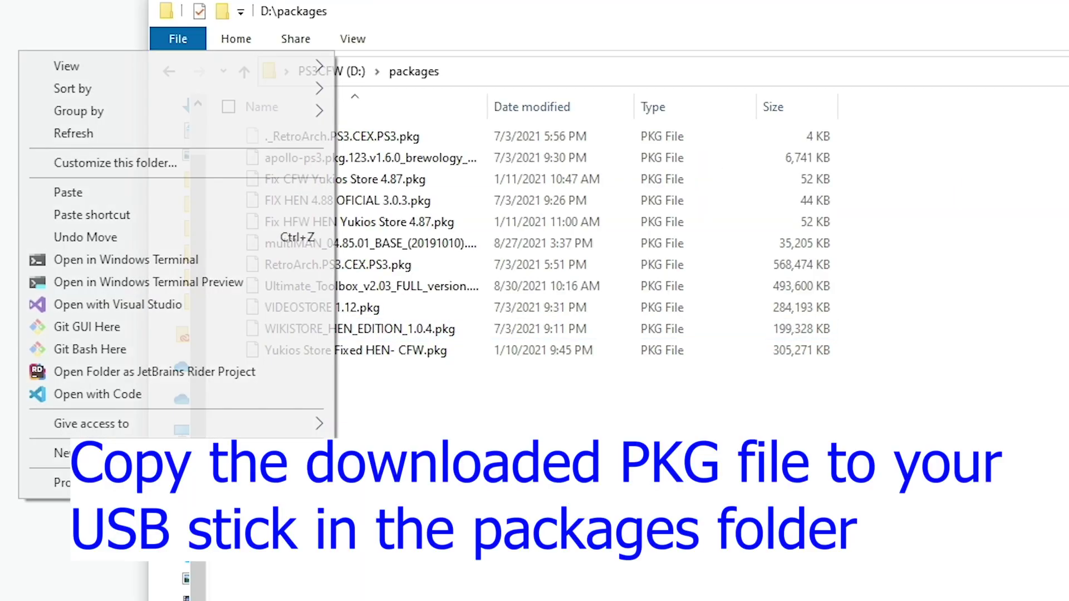
{"action": "left_click", "coordinate": [114, 196]}
{"action": "left_click", "coordinate": [323, 393]}
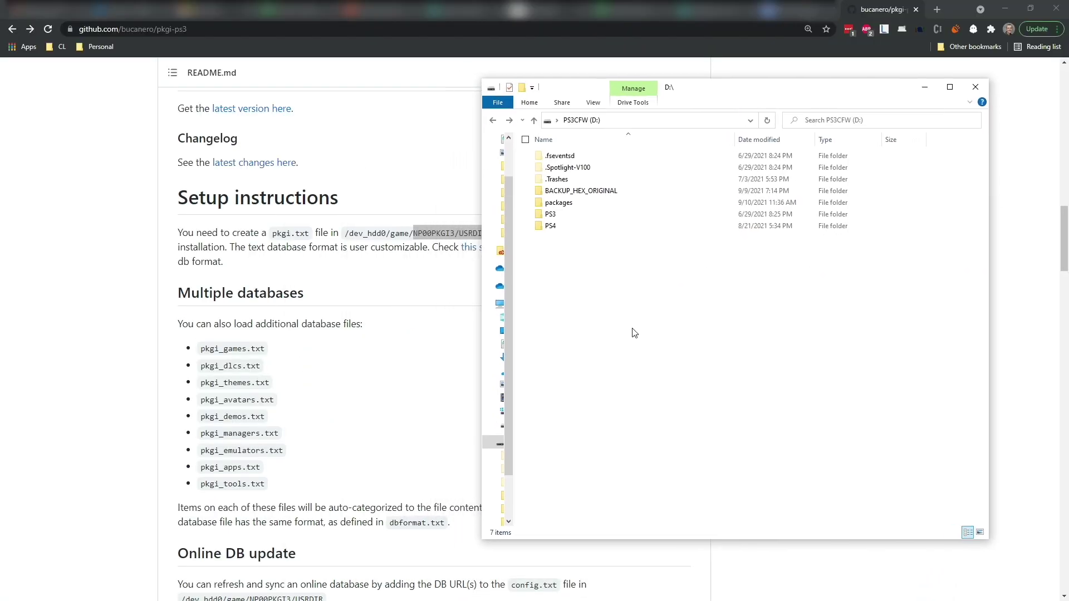
Step: Create a folder named NP00PKGI3 in the root of the PS3CFW (D:) drive and open it
{"action": "right_click", "coordinate": [632, 329]}
{"action": "mouse_move", "coordinate": [532, 536]}
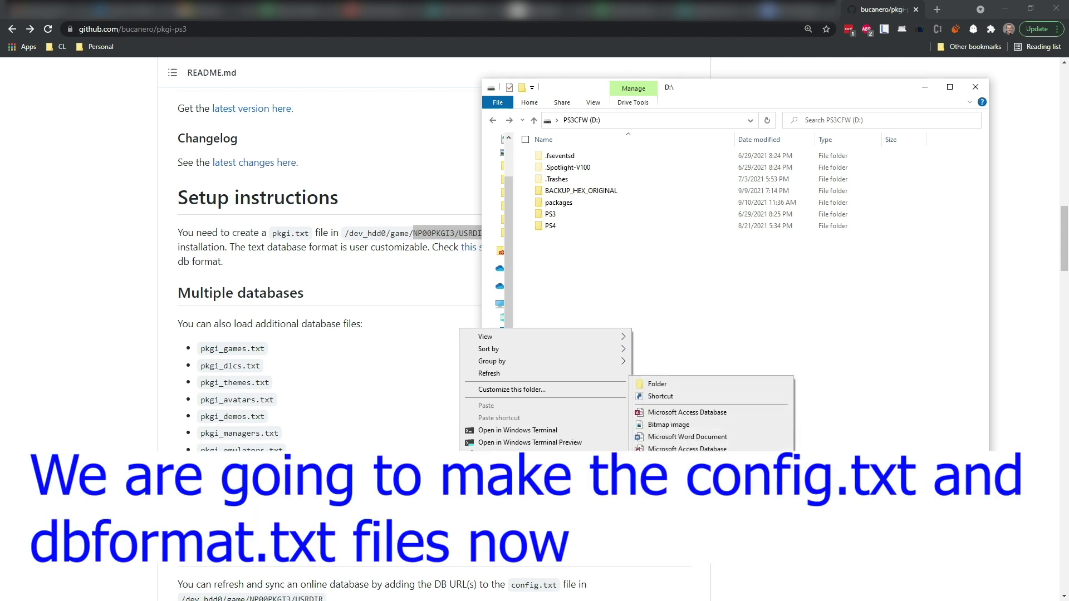
{"action": "left_click", "coordinate": [658, 385]}
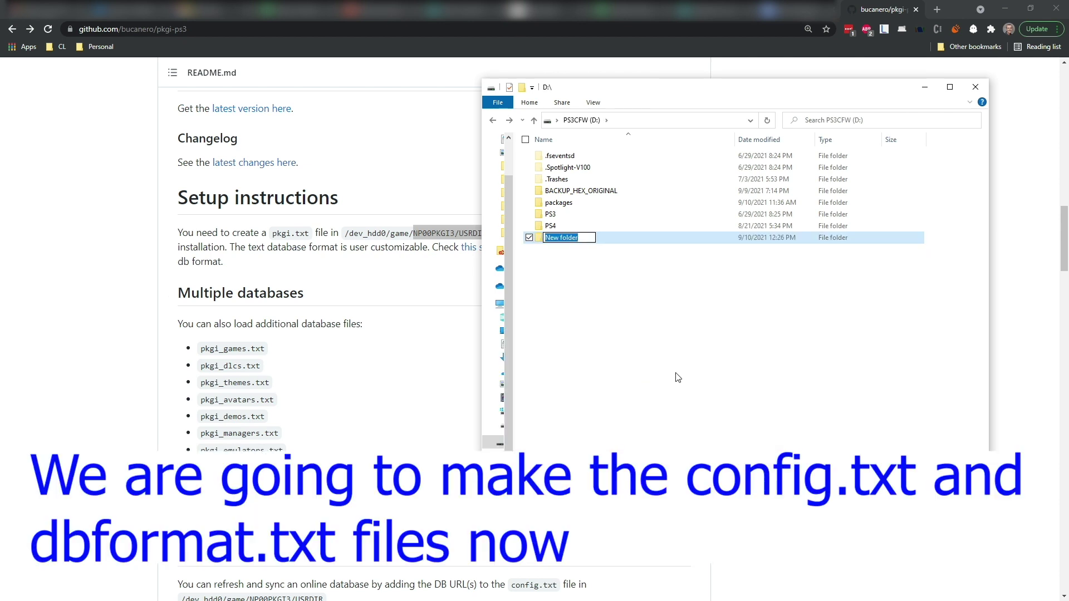
{"action": "type", "text": "NP00PKGI3"}
{"action": "key", "text": "Return"}
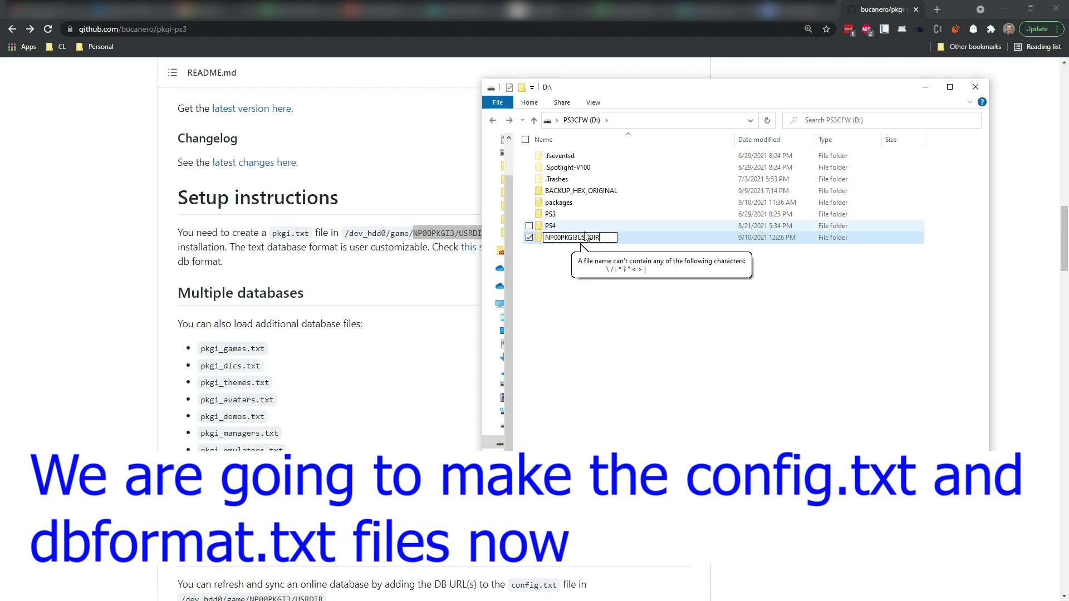
{"action": "key", "text": "Return"}
Step: Create a subfolder named USRDIR inside the NP00PKGI3 folder
{"action": "right_click", "coordinate": [583, 253]}
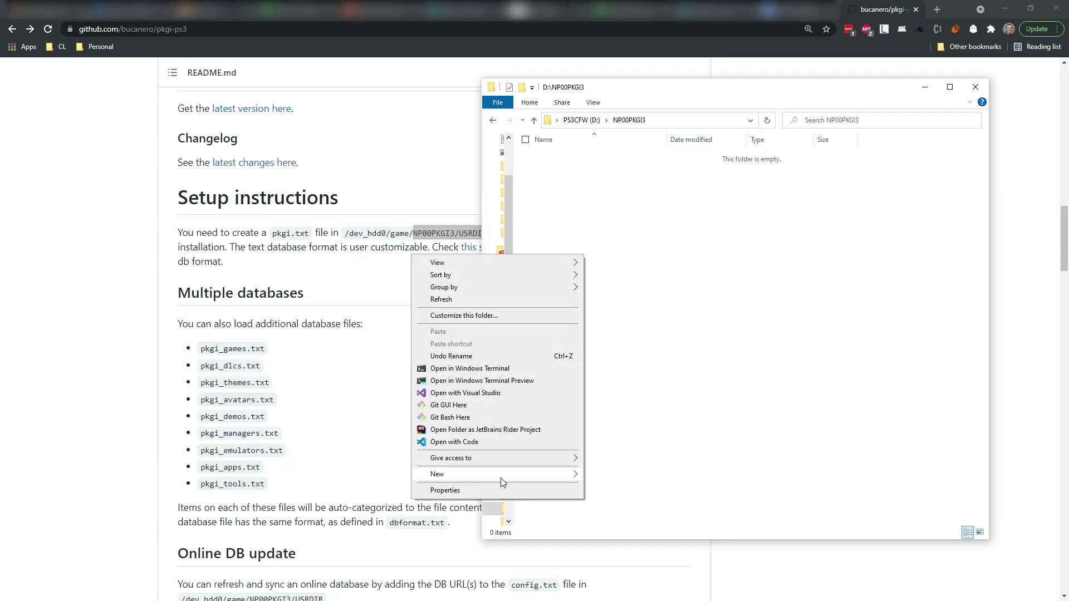
{"action": "mouse_move", "coordinate": [500, 475]}
{"action": "left_click", "coordinate": [609, 323]}
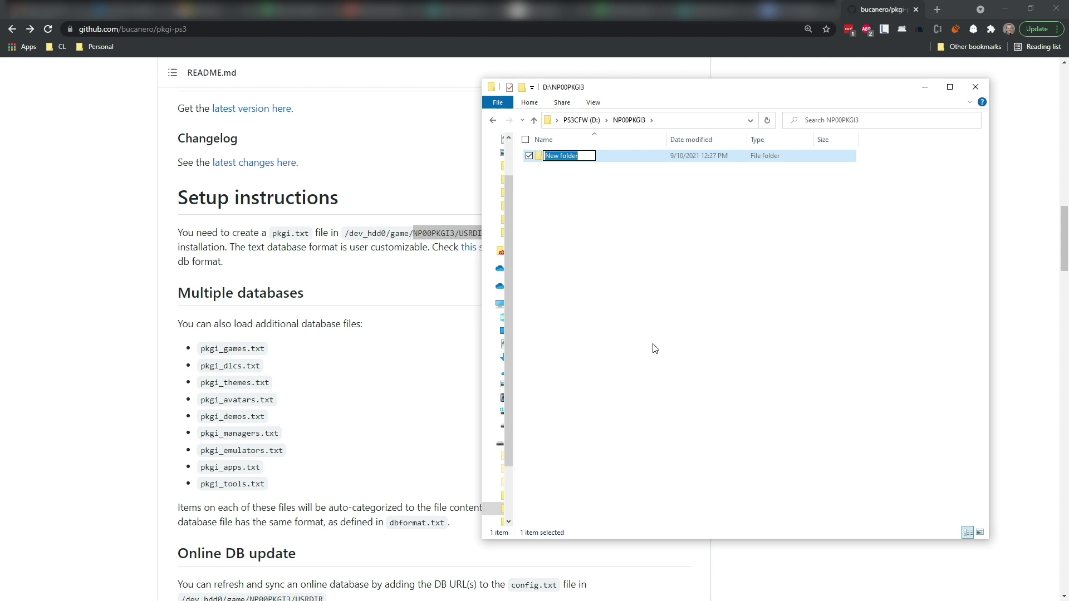
{"action": "type", "text": "USRDIR"}
{"action": "key", "text": "Return"}
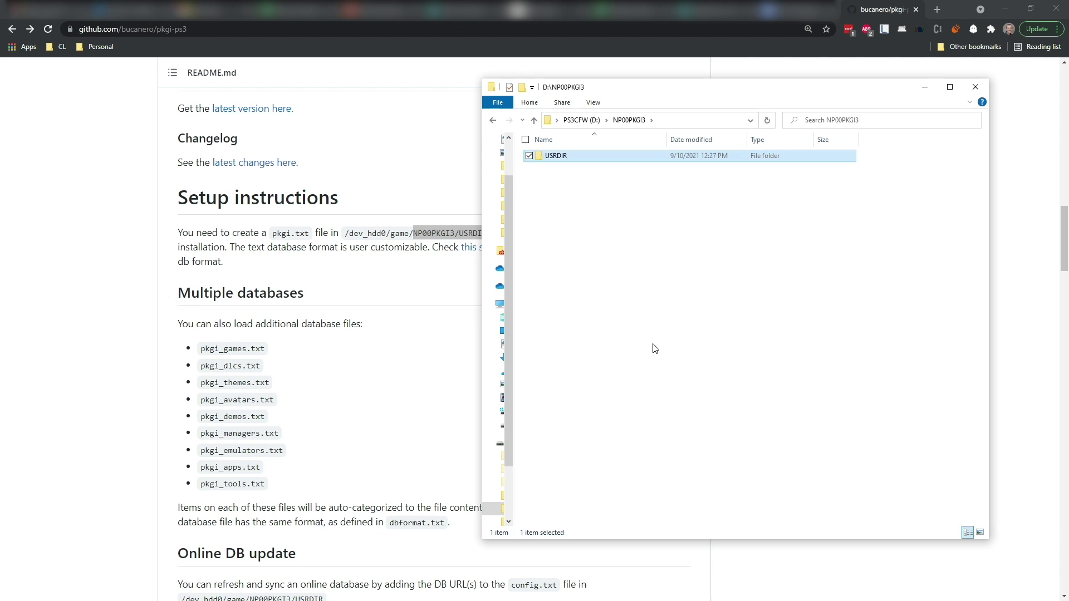
Step: Create a text document named pkgi.txt inside the USRDIR folder
{"action": "double_click", "coordinate": [569, 157]}
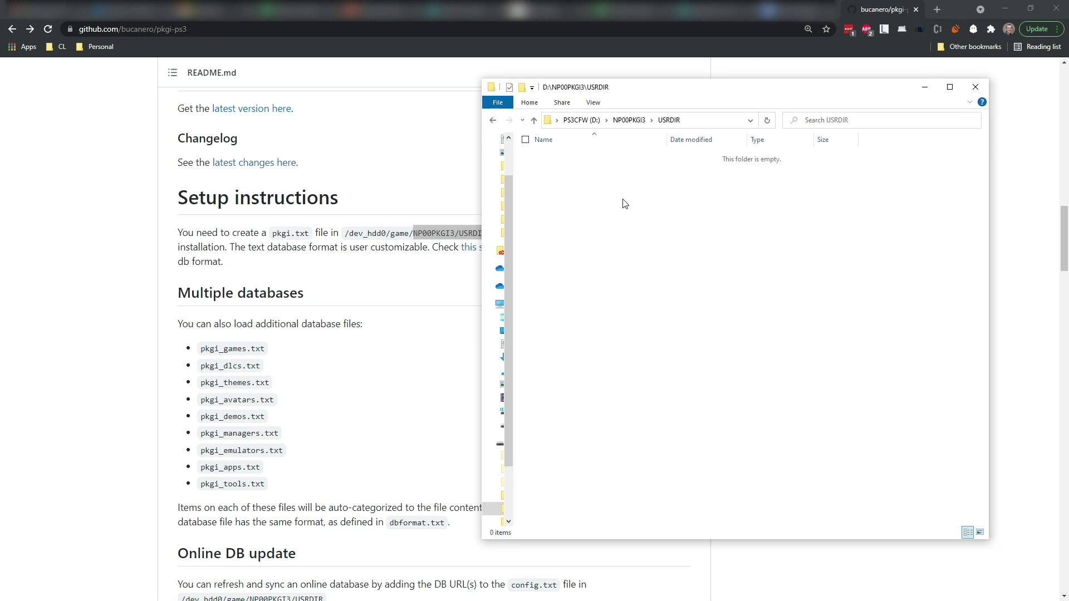
{"action": "mouse_move", "coordinate": [596, 88]}
{"action": "left_mouse_down"}
{"action": "mouse_move", "coordinate": [651, 89]}
{"action": "mouse_move", "coordinate": [704, 147]}
{"action": "mouse_move", "coordinate": [580, 292]}
{"action": "left_mouse_up"}
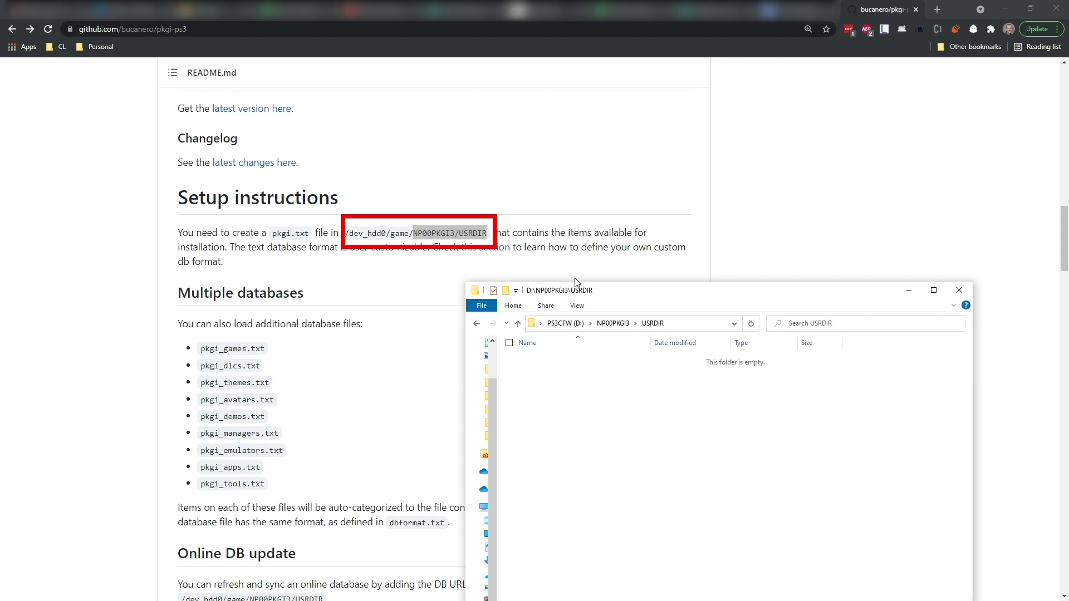
{"action": "right_click", "coordinate": [619, 453]}
{"action": "mouse_move", "coordinate": [549, 428]}
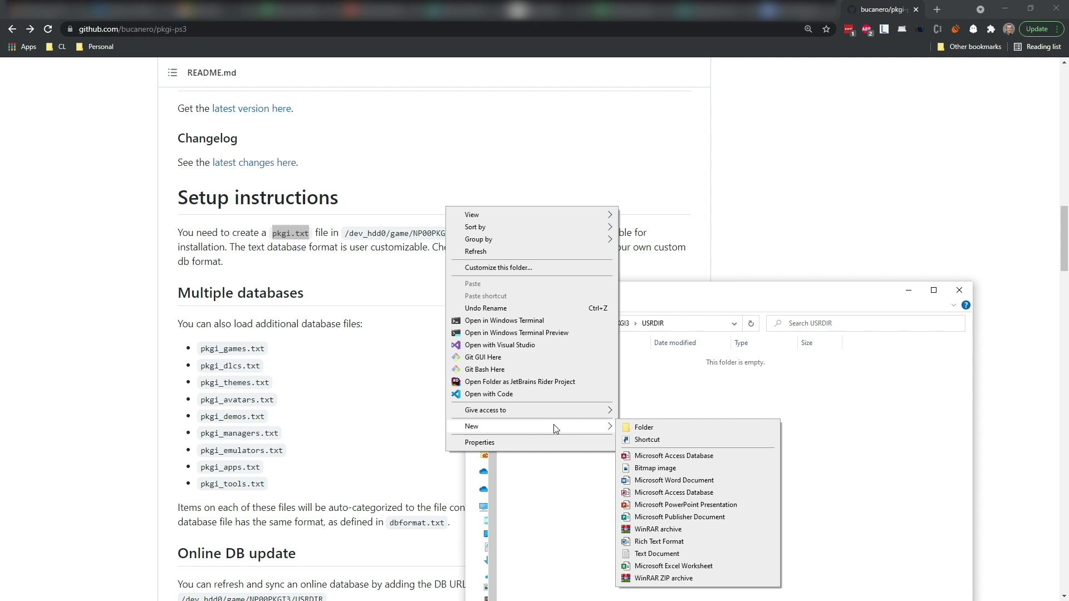
{"action": "left_click", "coordinate": [655, 555]}
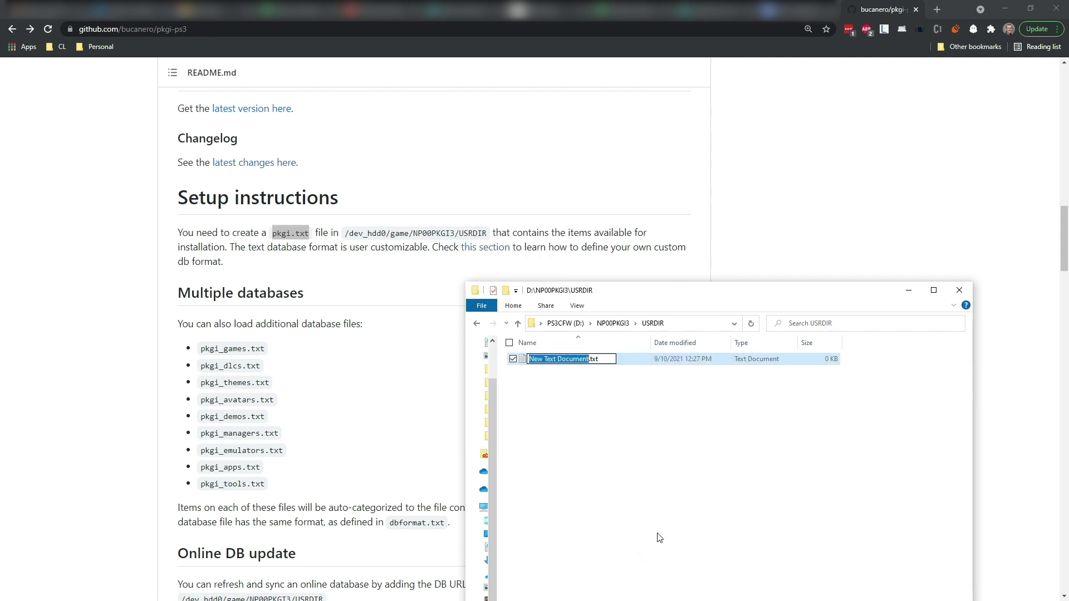
{"action": "key", "text": "BackSpace"}
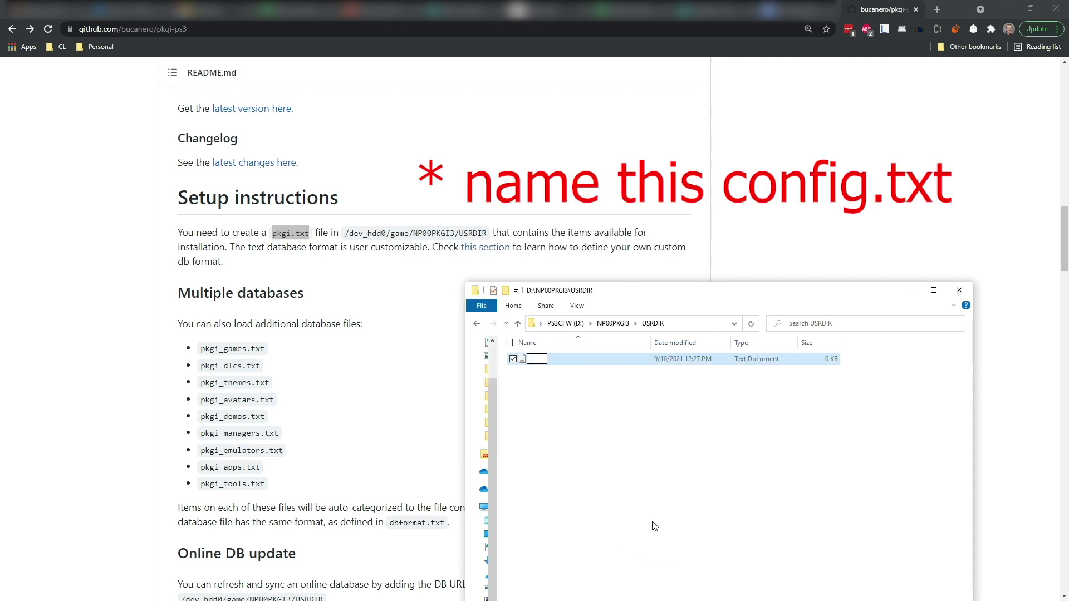
{"action": "type", "text": "pkgi.txt"}
{"action": "key", "text": "Return"}
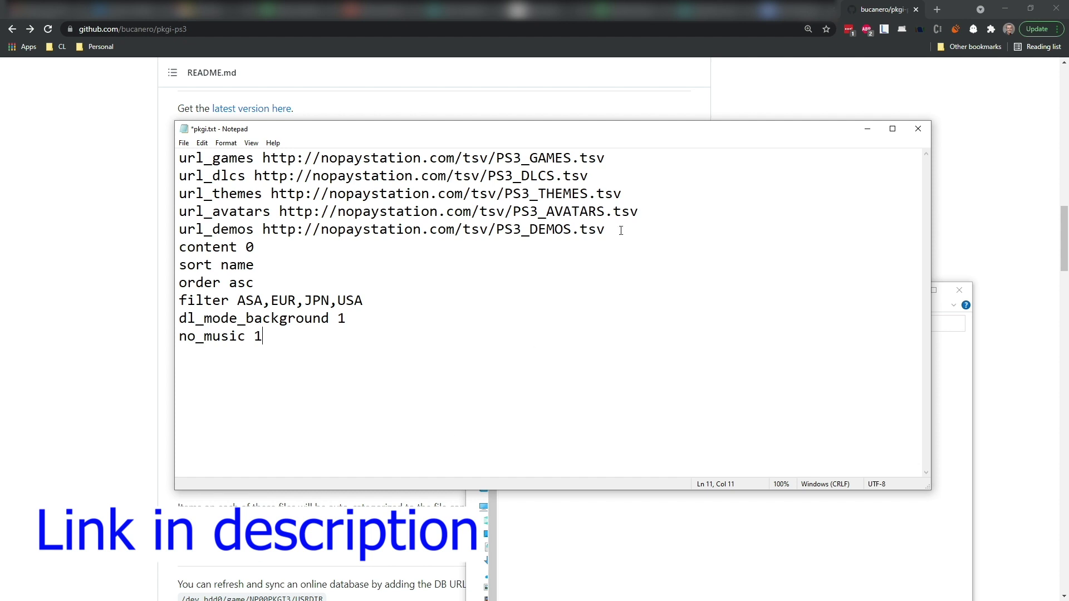
Step: Check the database URL and option lines in pkgi.txt, save the file and close it
{"action": "left_click_drag", "start_coordinate": [621, 230], "coordinate": [150, 225]}
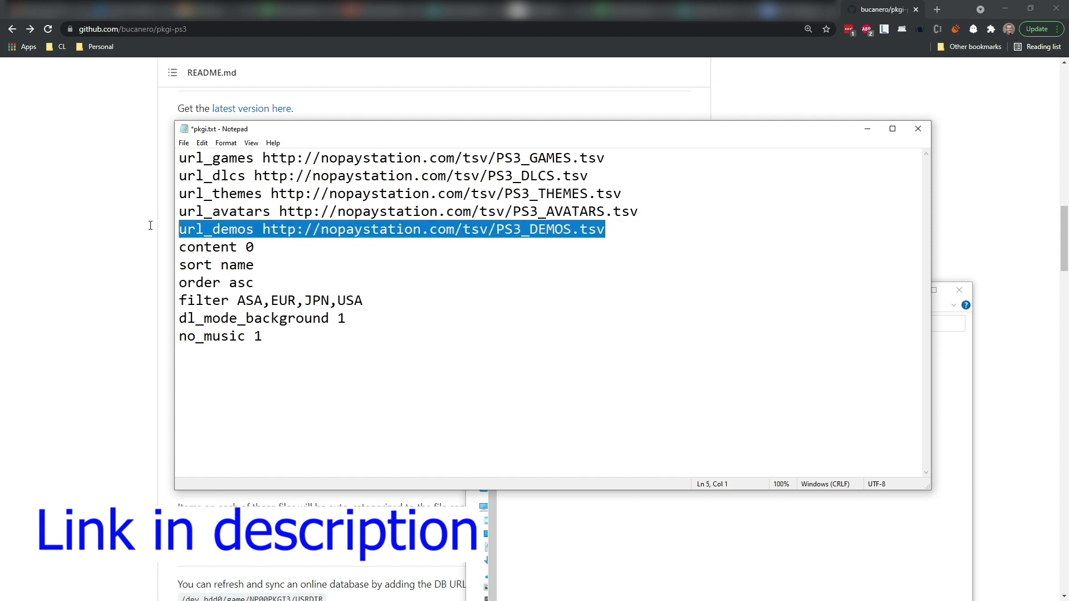
{"action": "left_click", "coordinate": [308, 265]}
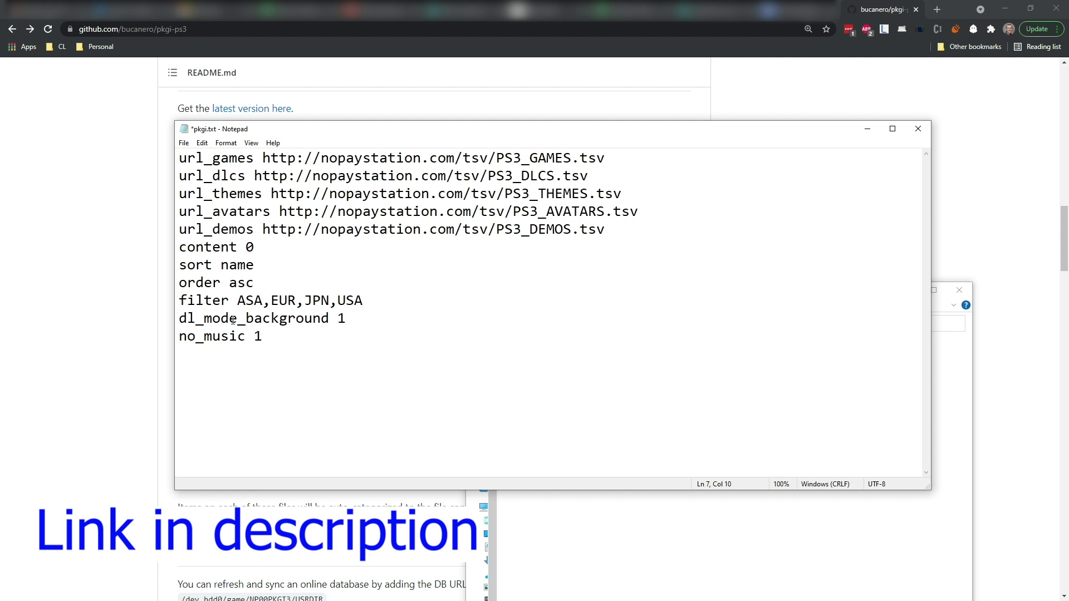
{"action": "left_click", "coordinate": [325, 413]}
{"action": "left_click", "coordinate": [184, 144]}
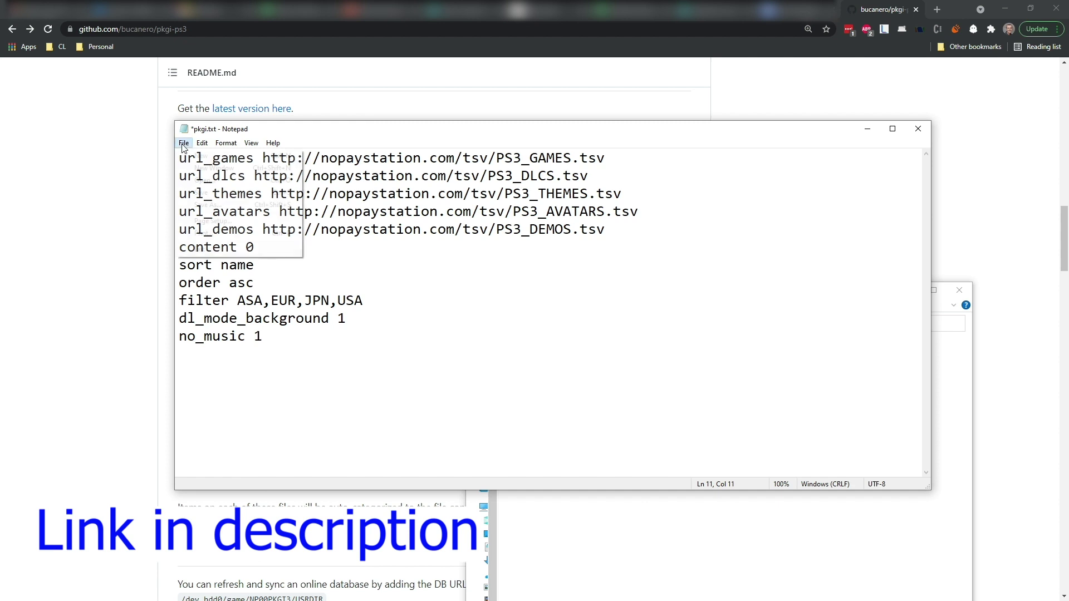
{"action": "left_click", "coordinate": [195, 193]}
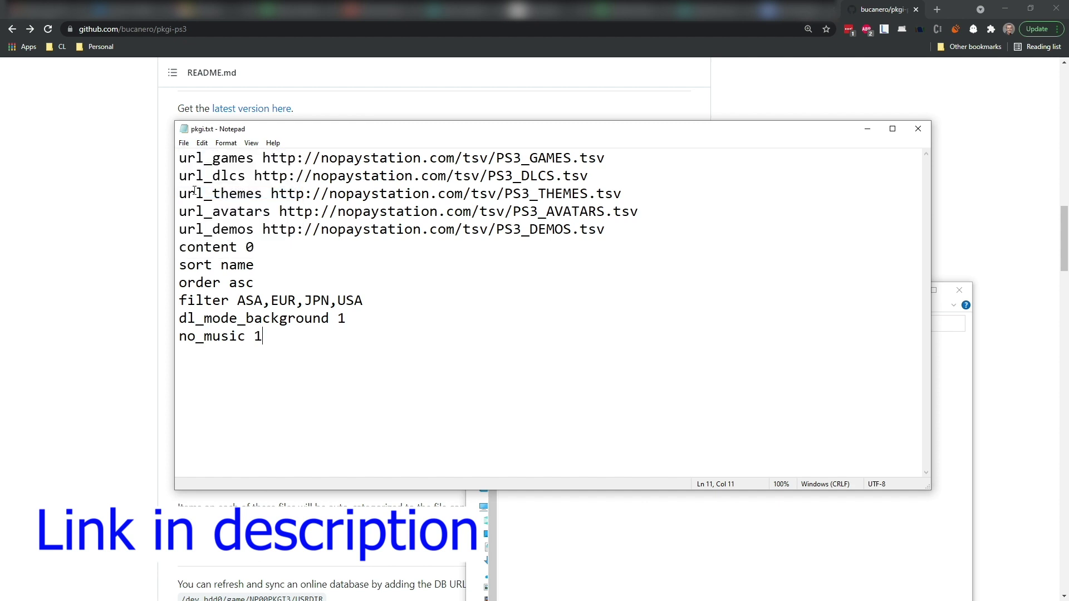
{"action": "left_click", "coordinate": [924, 132]}
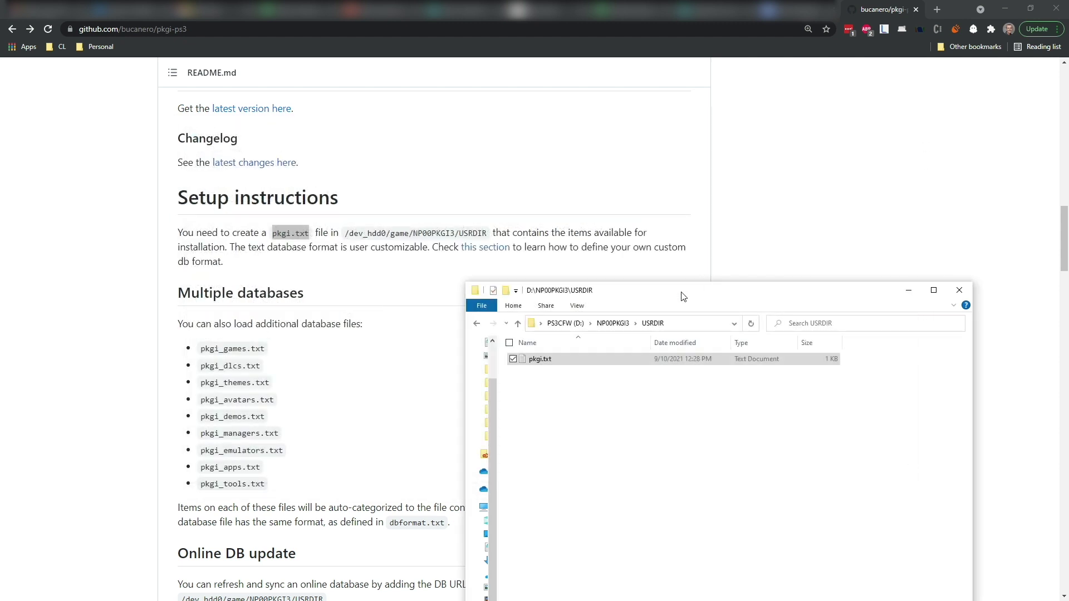
Step: Open the README's section on the user-defined DB format and name the new text document in USRDIR dbformat.txt
{"action": "left_click", "coordinate": [485, 248]}
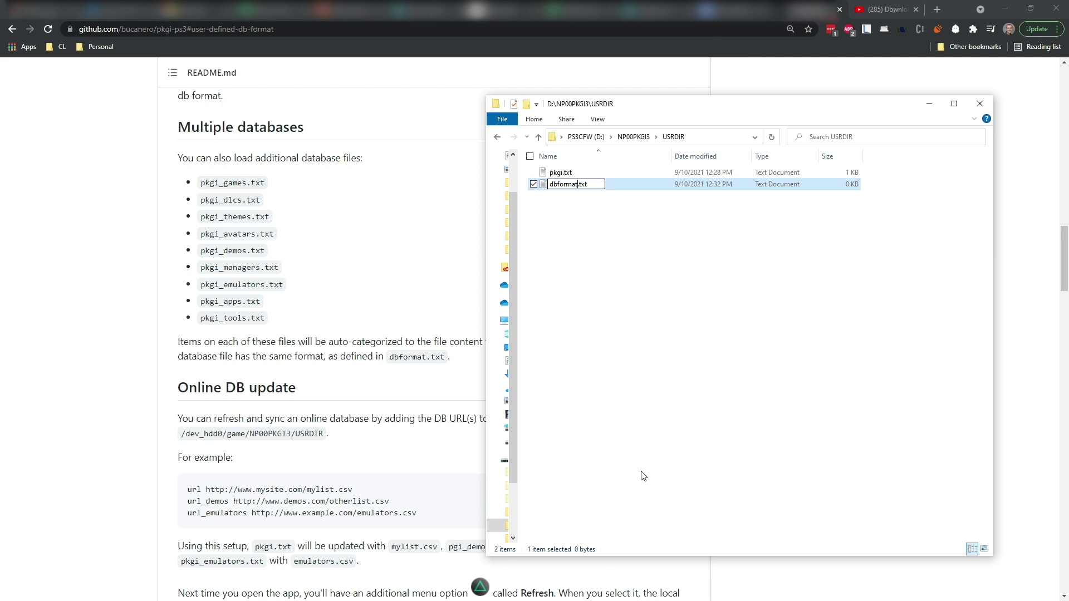
{"action": "key", "text": "Return"}
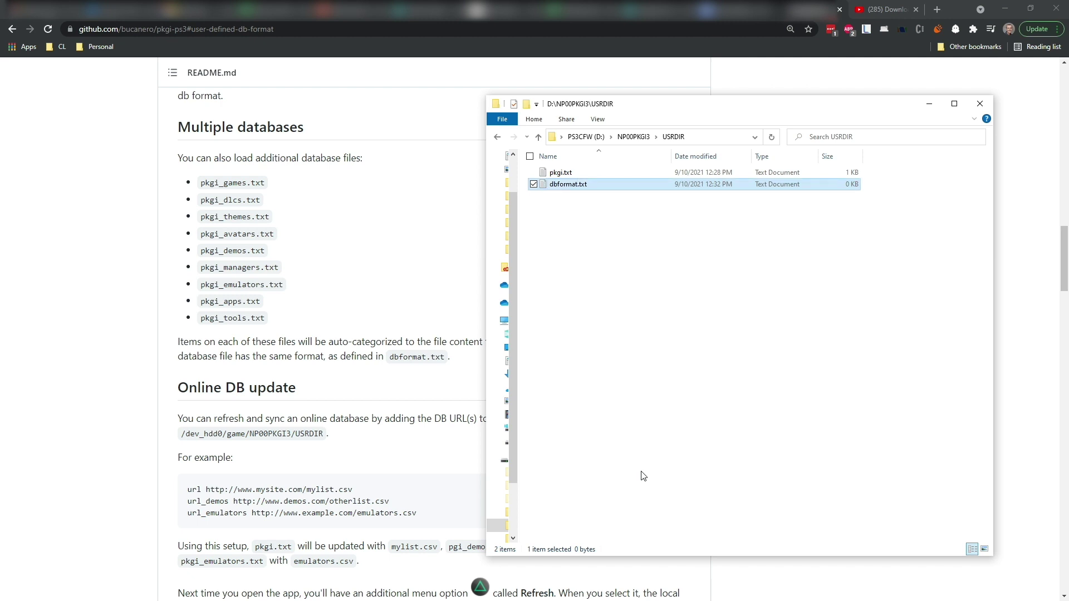
Step: Fill line 2 of dbformat.txt with tab-separated columns Title ID, Region, name, url, rap, contentid, Last Modification Date, Download .RAP file, size, checksum, and save it
{"action": "double_click", "coordinate": [578, 189]}
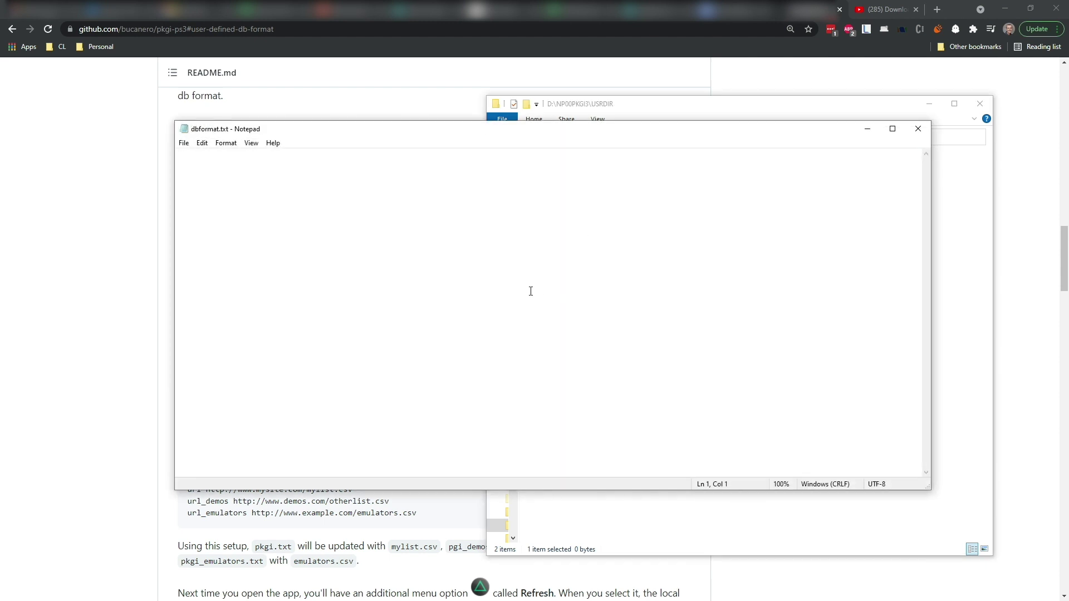
{"action": "type", "text": "Title ID\tRegion\tname\turl\trap\tcontentid\tLast Modification Date\tDownload .RAP file\tsize\tchecksum"}
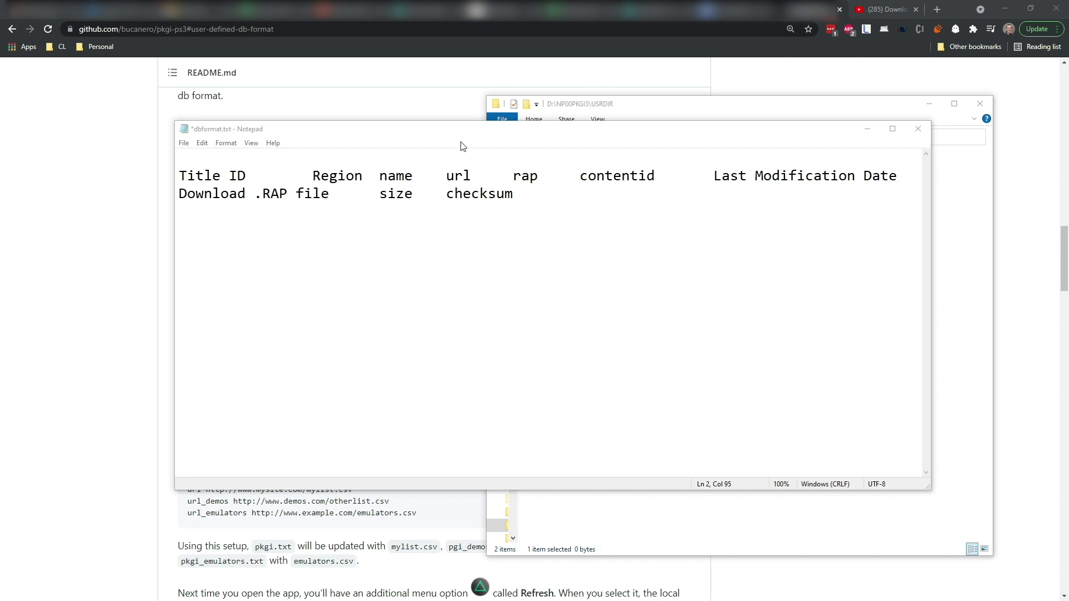
{"action": "left_click_drag", "start_coordinate": [439, 131], "coordinate": [441, 143]}
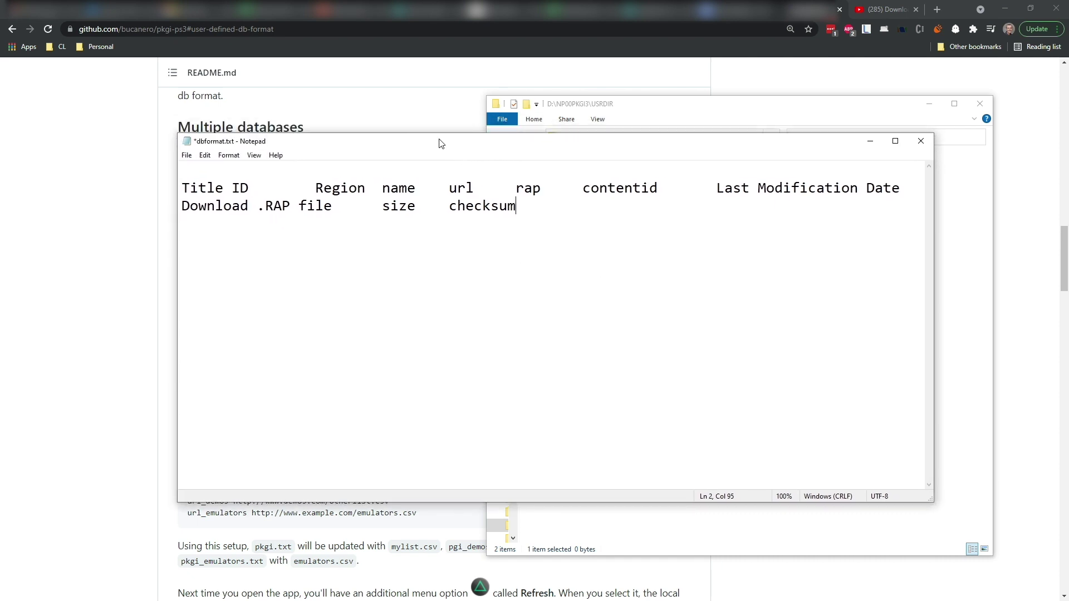
{"action": "key", "text": "ctrl+s"}
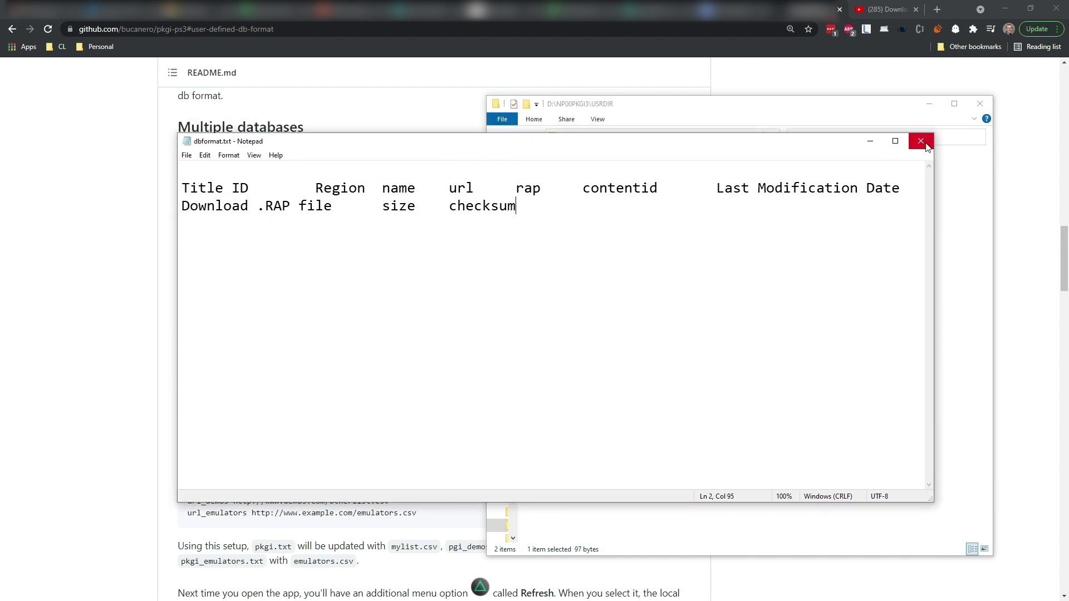
Step: Close dbformat.txt, switch to the PS3 and open the Package Directory install list in Package Manager
{"action": "left_click", "coordinate": [921, 141]}
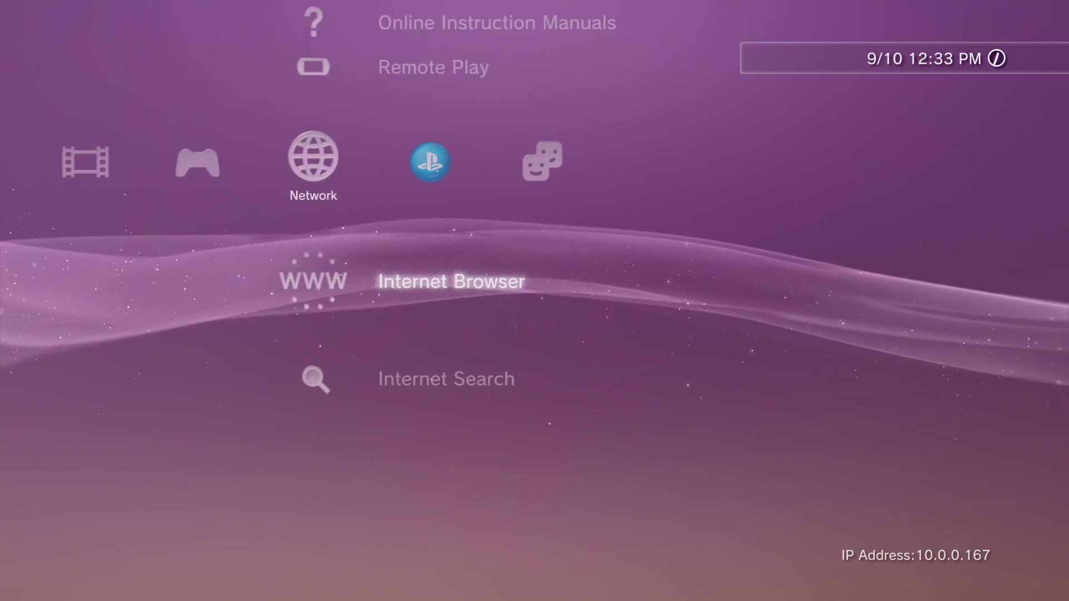
{"action": "key", "text": "Left"}
{"action": "key", "text": "Return"}
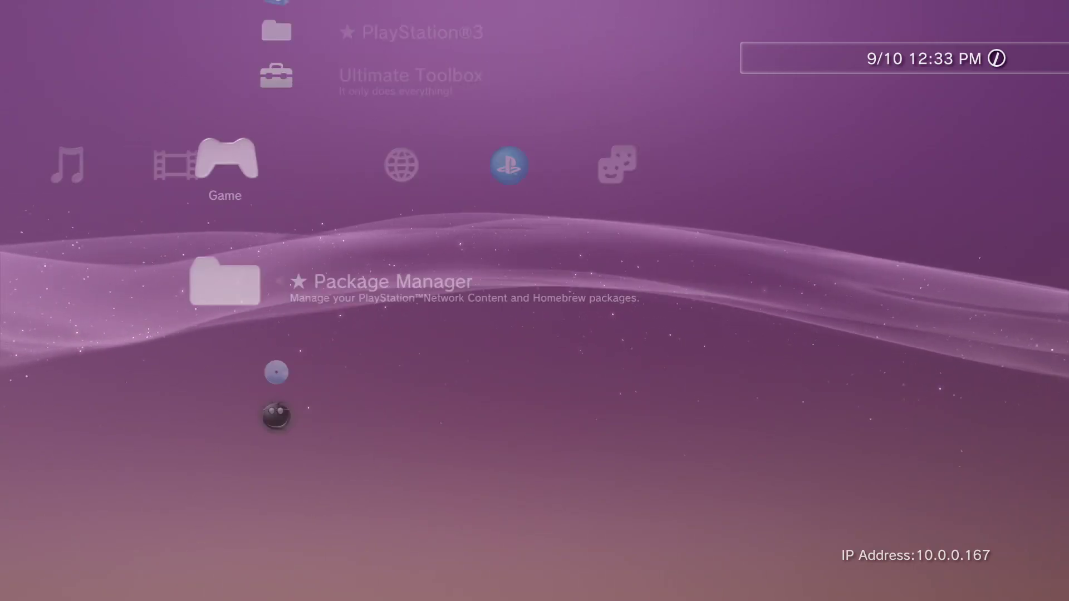
{"action": "key", "text": "Return"}
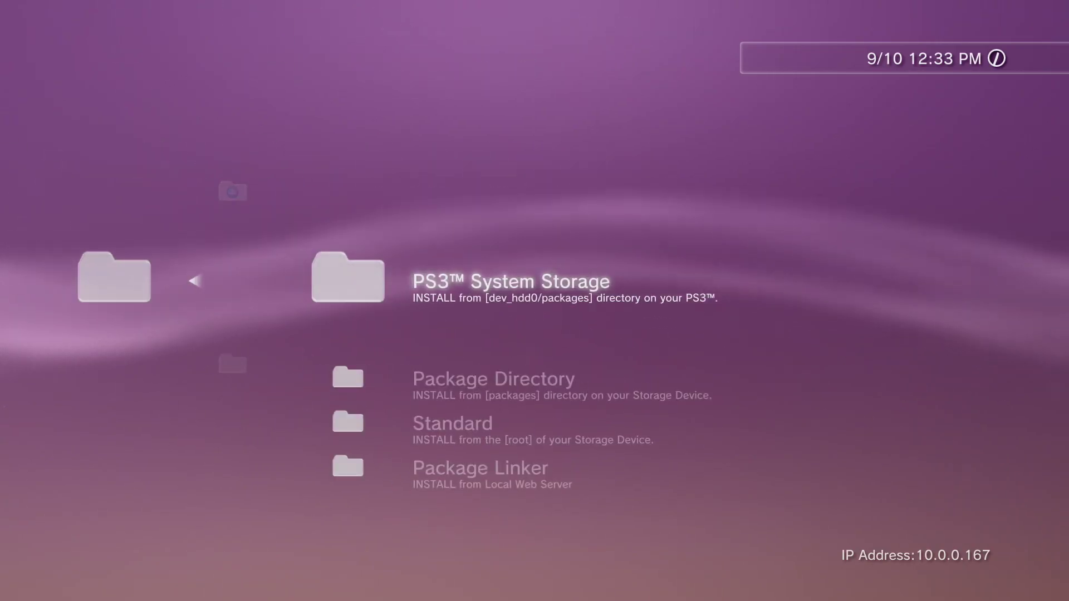
{"action": "key", "text": "Down"}
{"action": "key", "text": "Down"}
{"action": "key", "text": "Up"}
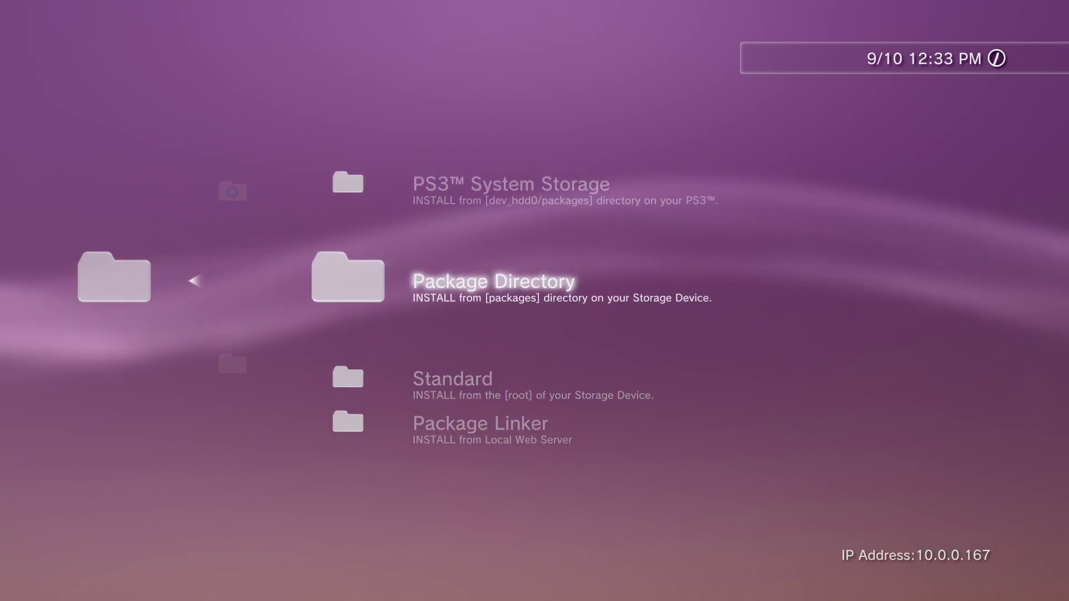
{"action": "key", "text": "Return"}
Step: Install pkgi-ps3.pkg from the package list and return to the Game category
{"action": "key", "text": "Down"}
{"action": "key", "text": "Down"}
{"action": "key", "text": "Down"}
{"action": "key", "text": "Down"}
{"action": "key", "text": "Down"}
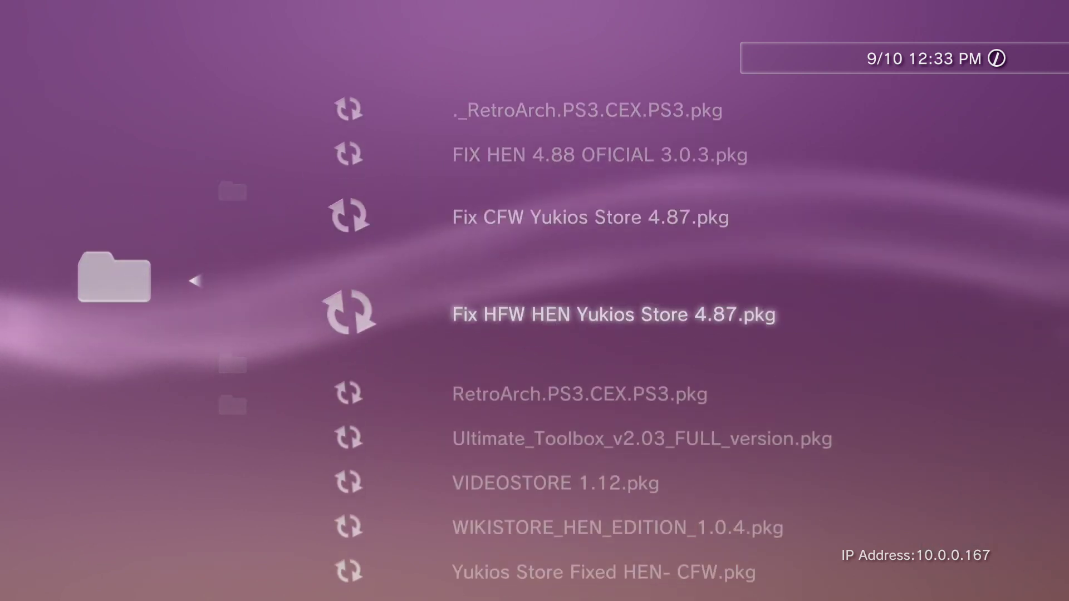
{"action": "key", "text": "Down"}
{"action": "key", "text": "Down"}
{"action": "key", "text": "Down"}
{"action": "key", "text": "Down"}
{"action": "key", "text": "Down"}
{"action": "key", "text": "Down"}
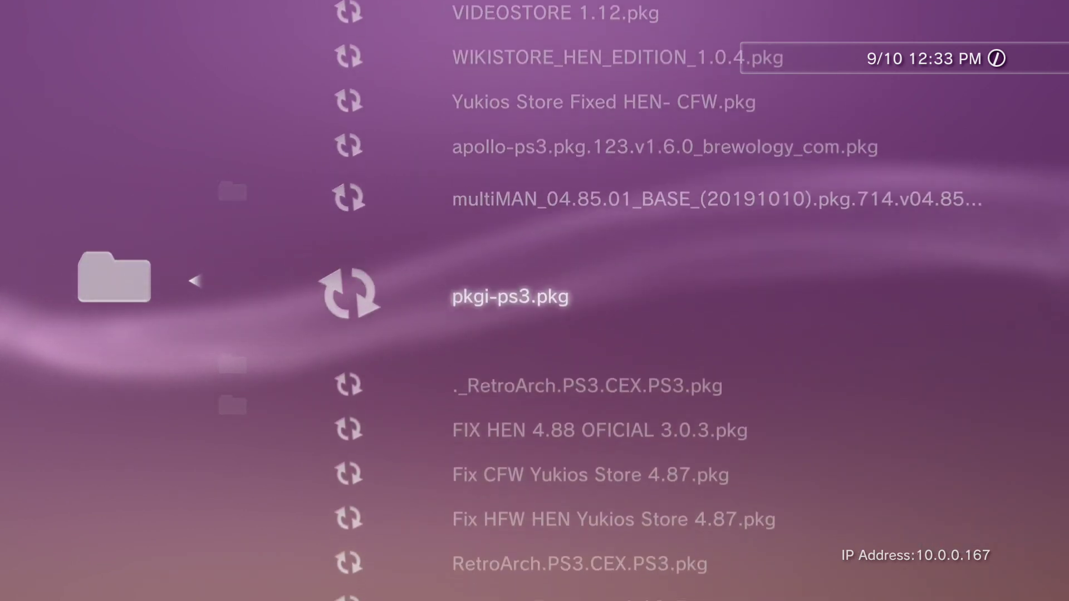
{"action": "key", "text": "Return"}
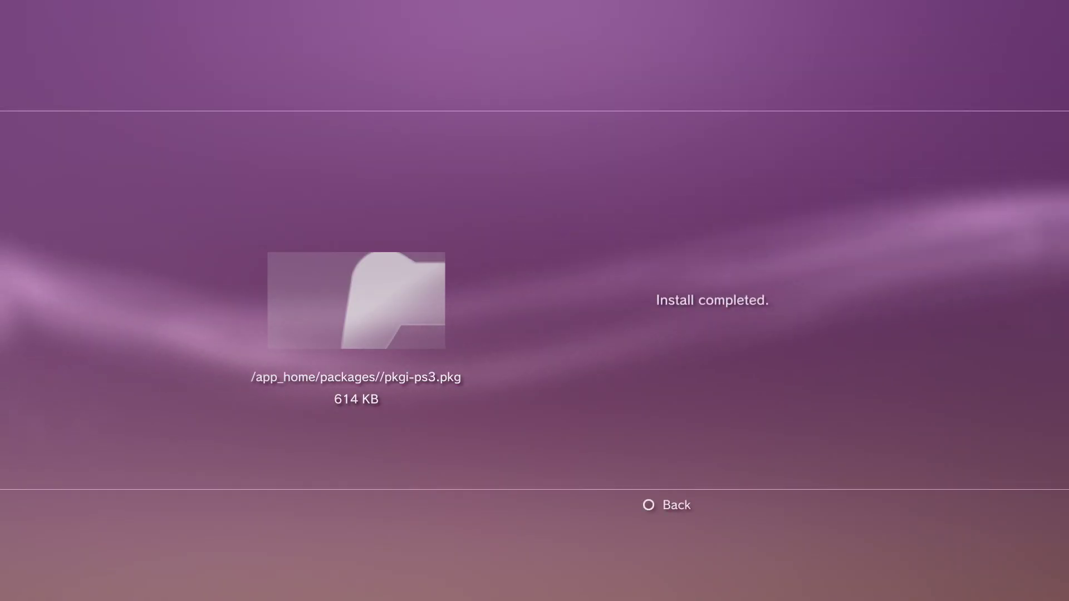
{"action": "key", "text": "Escape"}
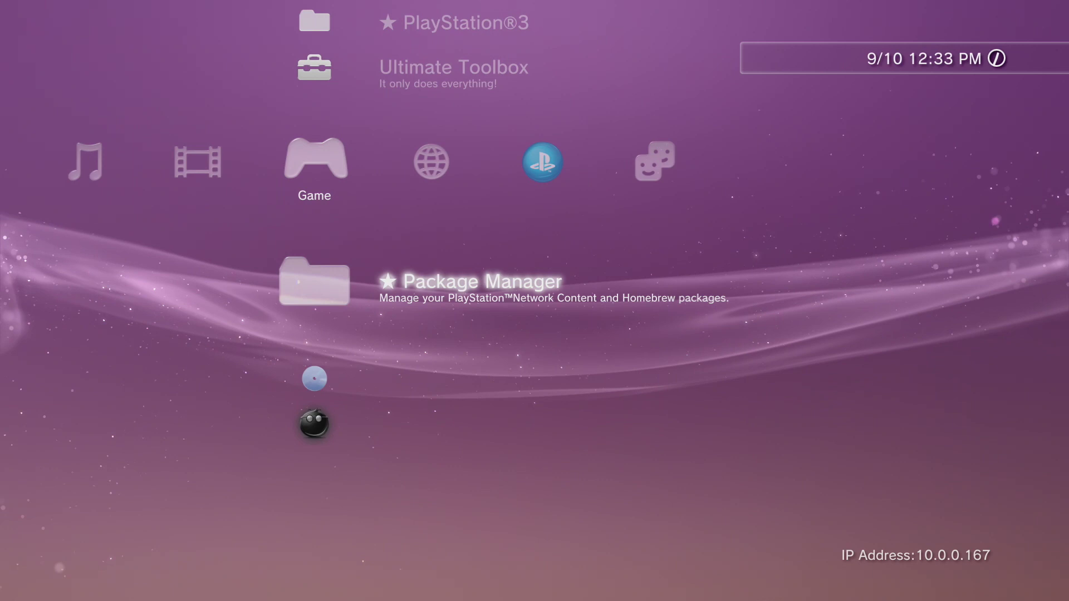
Step: Switch to the multiMAN file manager (mmOS) and open the folder /dev_usb000/NP00PKGI3/USRDIR
{"action": "key", "text": "Down"}
{"action": "key", "text": "Down"}
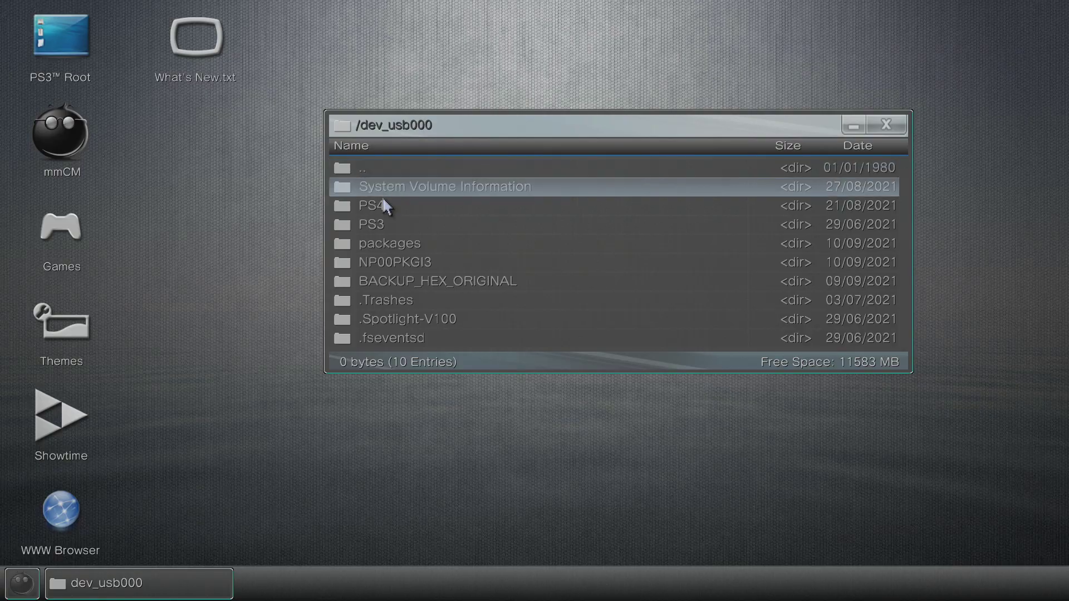
{"action": "left_click", "coordinate": [432, 270]}
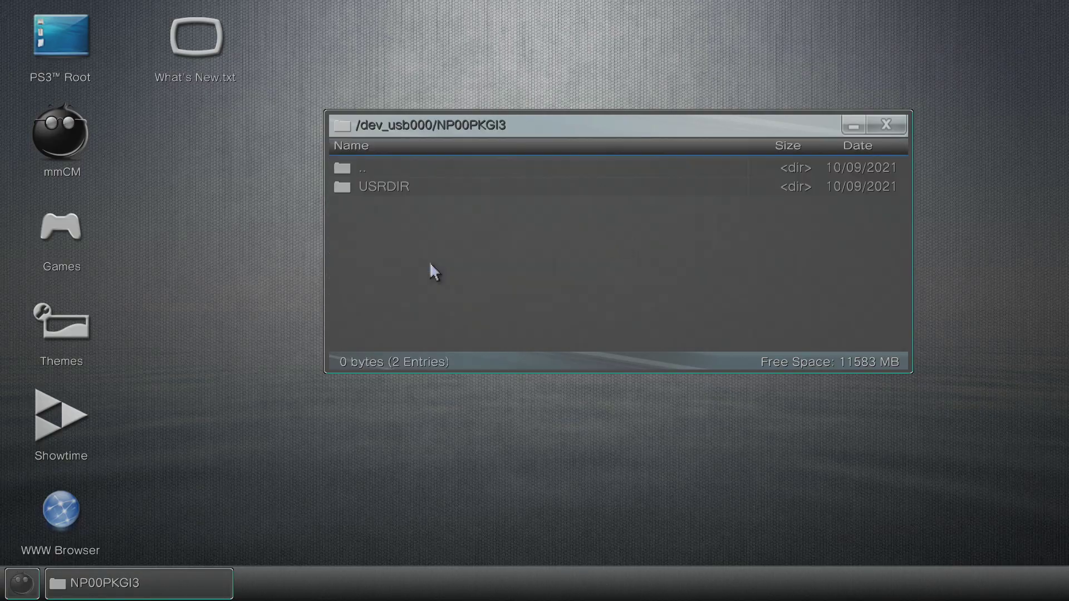
{"action": "double_click", "coordinate": [375, 185]}
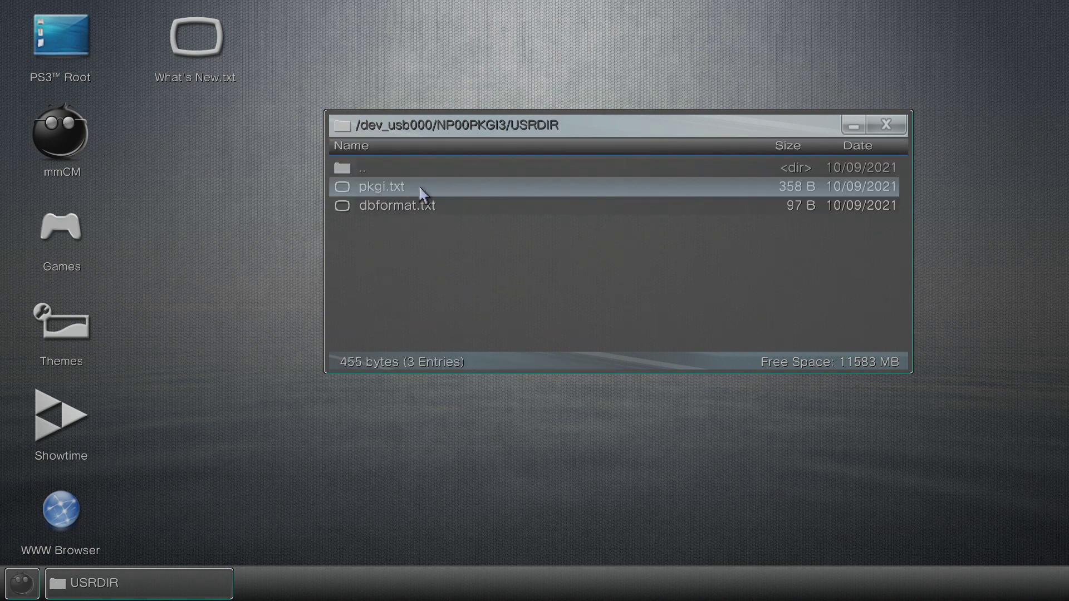
Step: Select pkgi.txt and dbformat.txt in the USB drive's USRDIR folder and copy both to the clipboard
{"action": "left_click", "coordinate": [418, 185]}
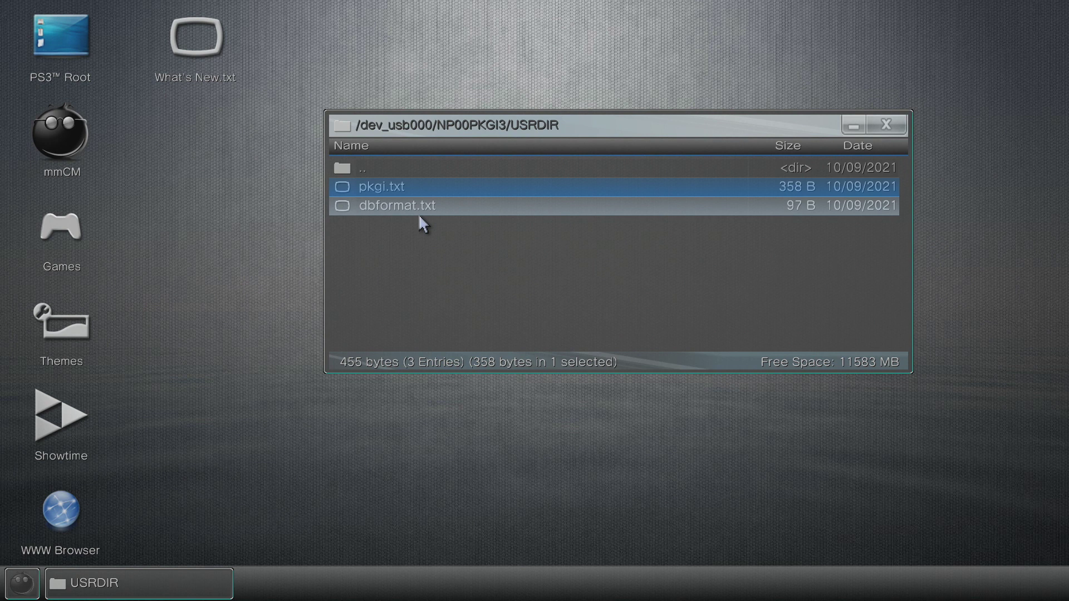
{"action": "left_click", "coordinate": [378, 203]}
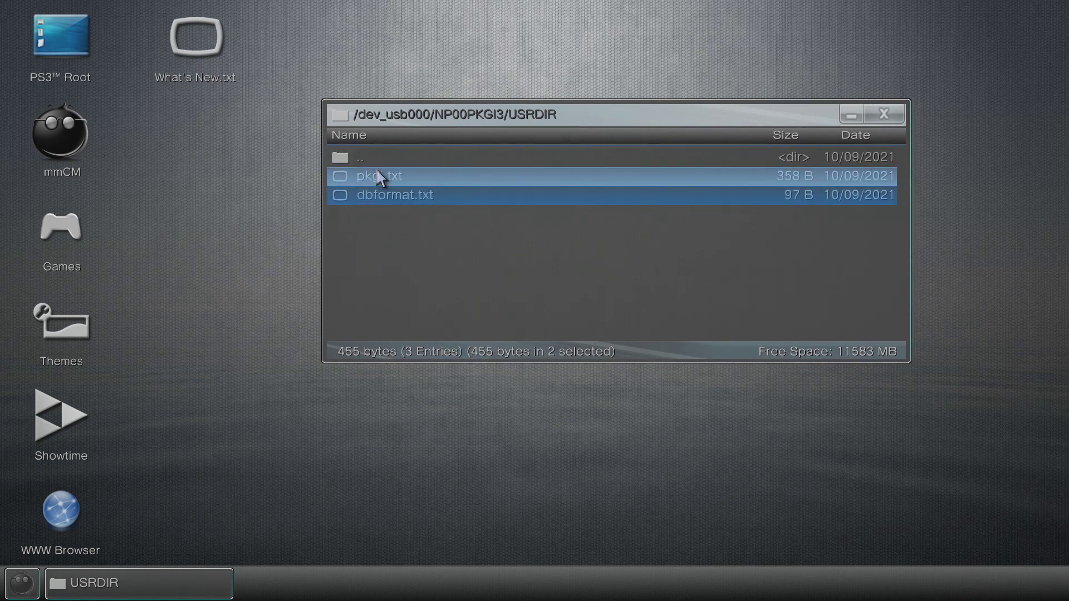
{"action": "right_click", "coordinate": [378, 177]}
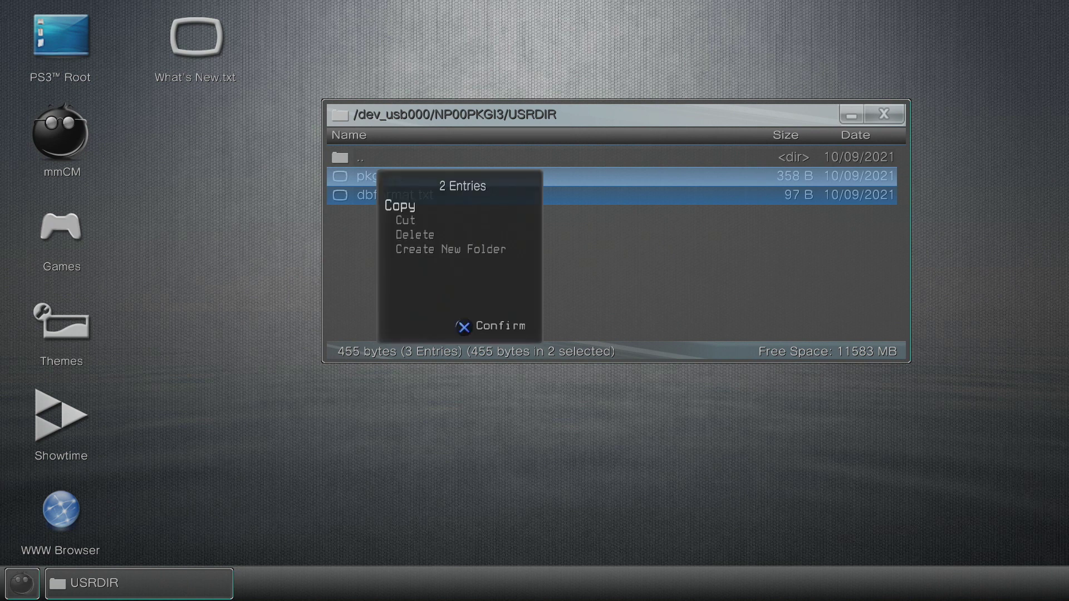
{"action": "key", "text": "Down"}
{"action": "key", "text": "Return"}
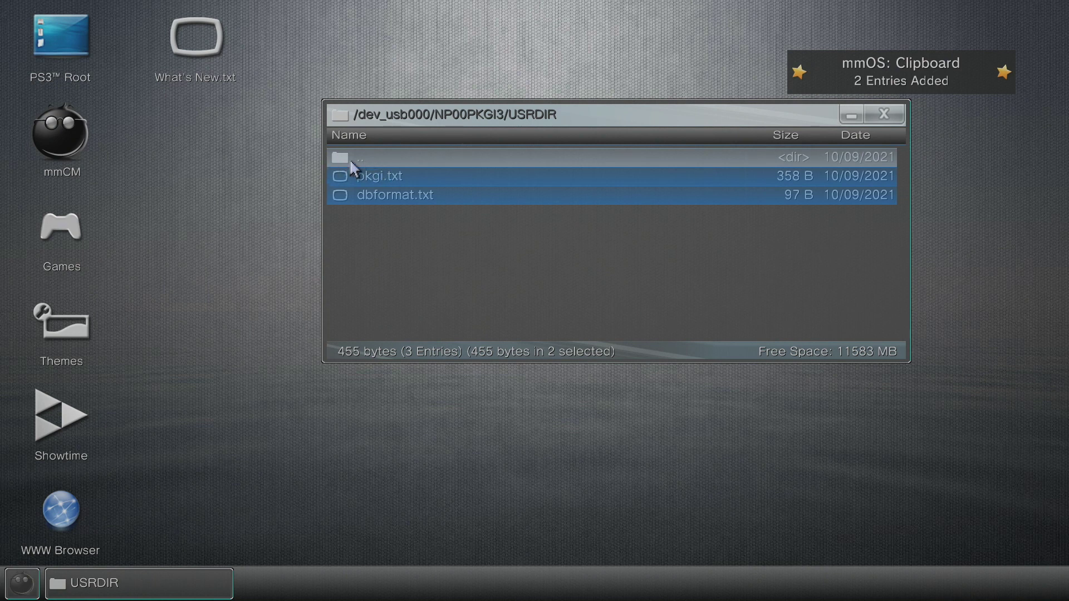
Step: Go back up to the PS3 root and open the internal drive dev_hdd0
{"action": "left_click", "coordinate": [350, 162]}
{"action": "left_click", "coordinate": [350, 162]}
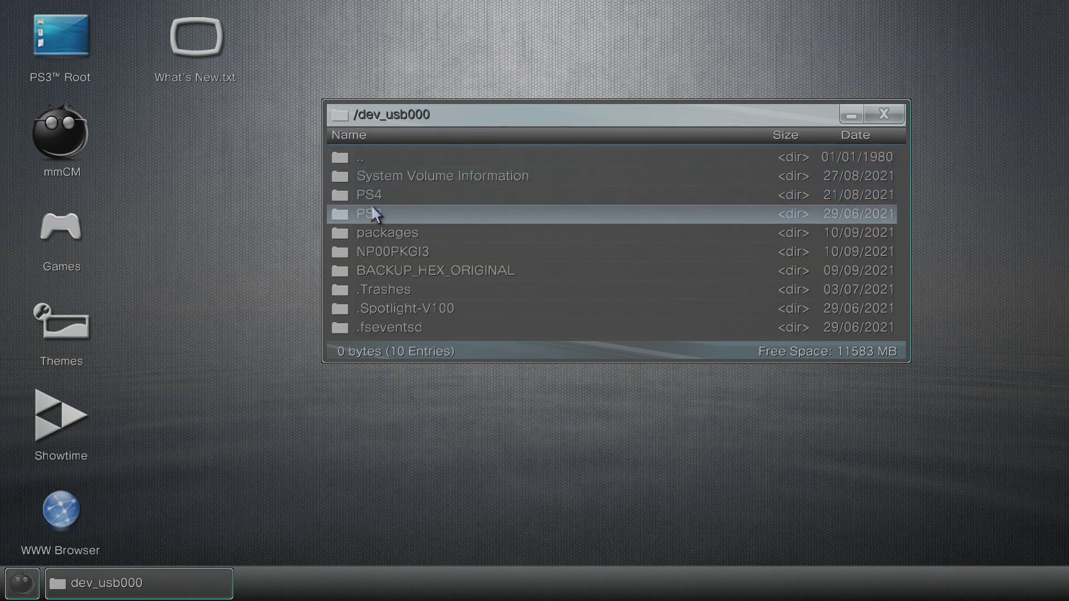
{"action": "left_click", "coordinate": [360, 156]}
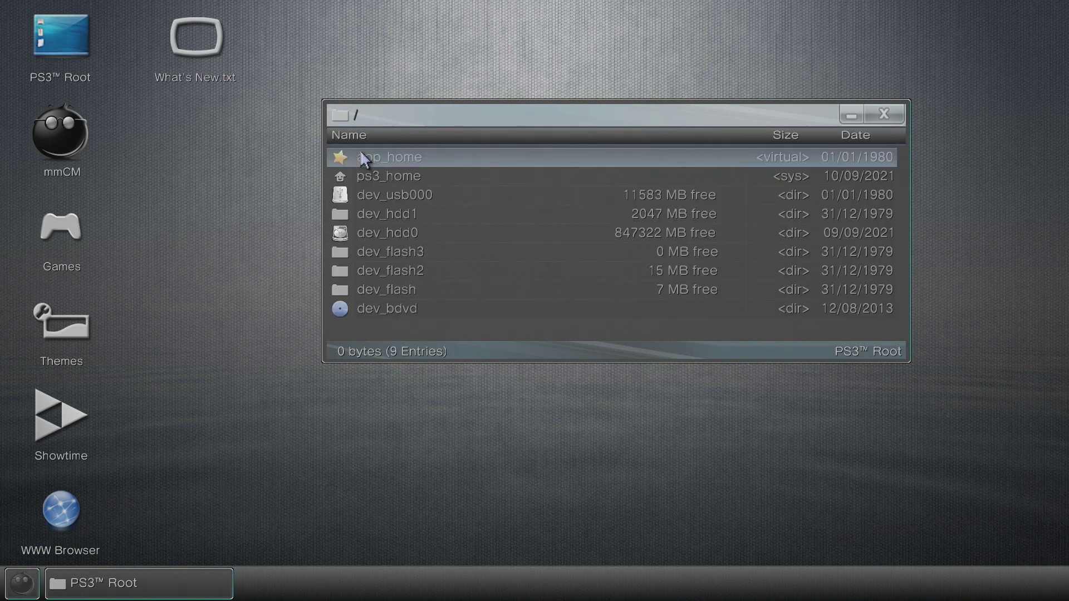
{"action": "left_click", "coordinate": [368, 212]}
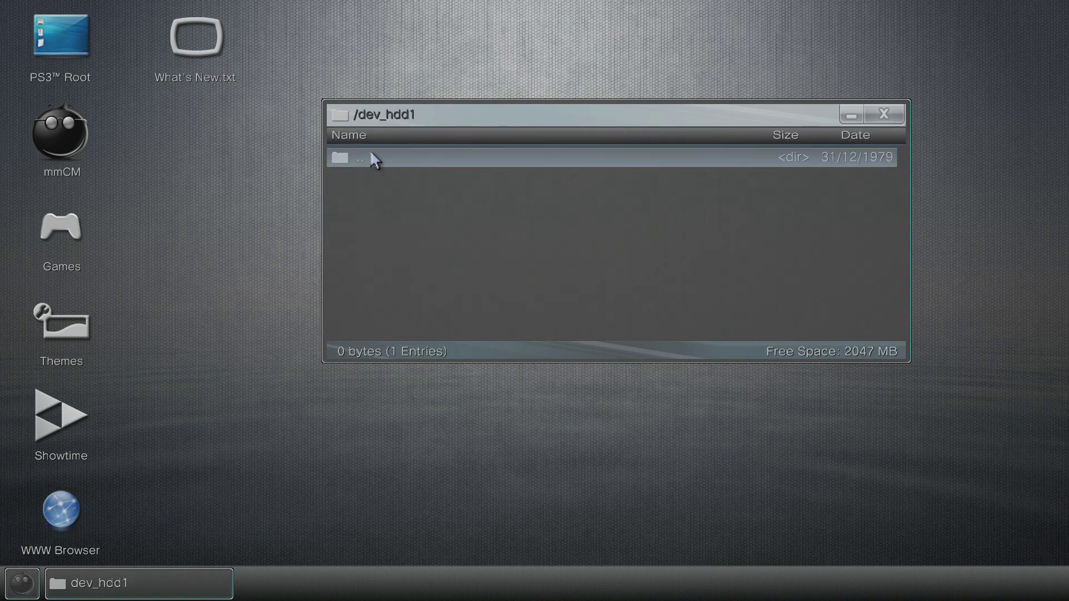
{"action": "left_click", "coordinate": [372, 158]}
{"action": "left_click", "coordinate": [407, 239]}
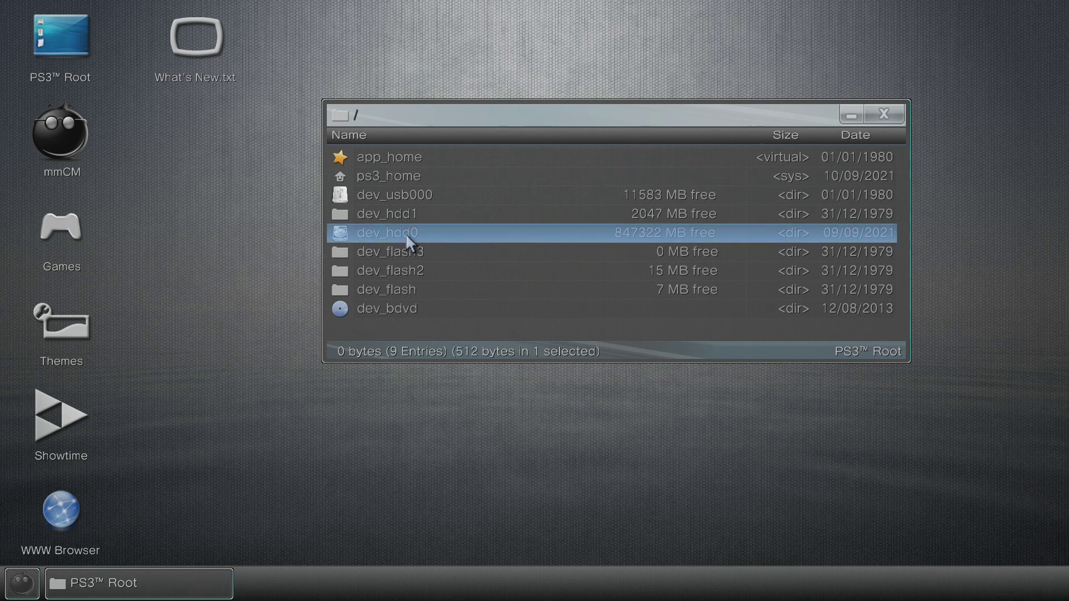
{"action": "left_click", "coordinate": [406, 236]}
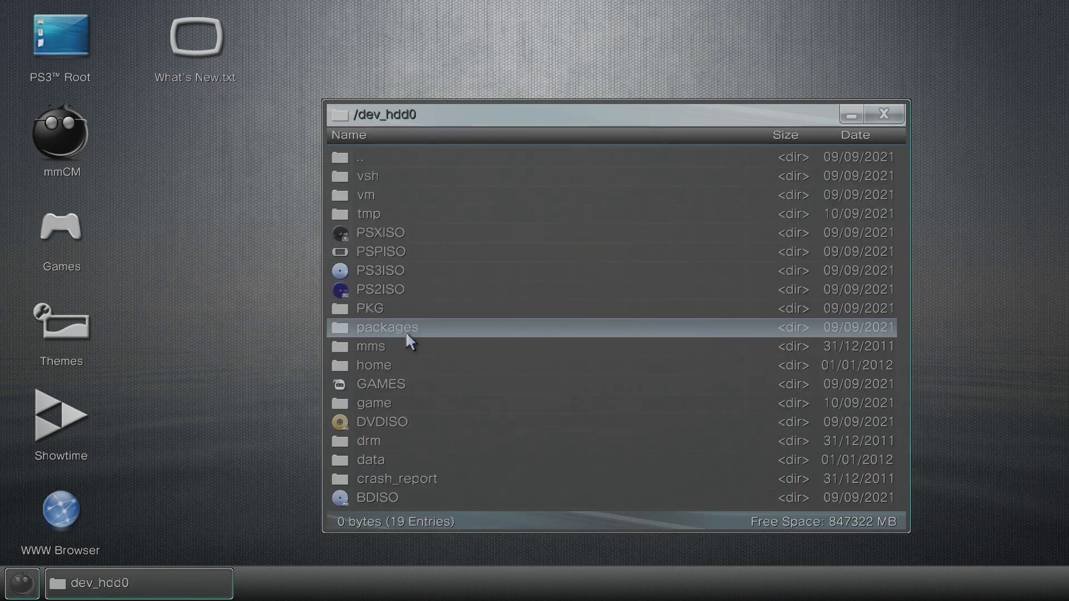
Step: Open game/NP00PKGI3/USRDIR on dev_hdd0 and paste the copied pkgi.txt and dbformat.txt there
{"action": "double_click", "coordinate": [406, 401]}
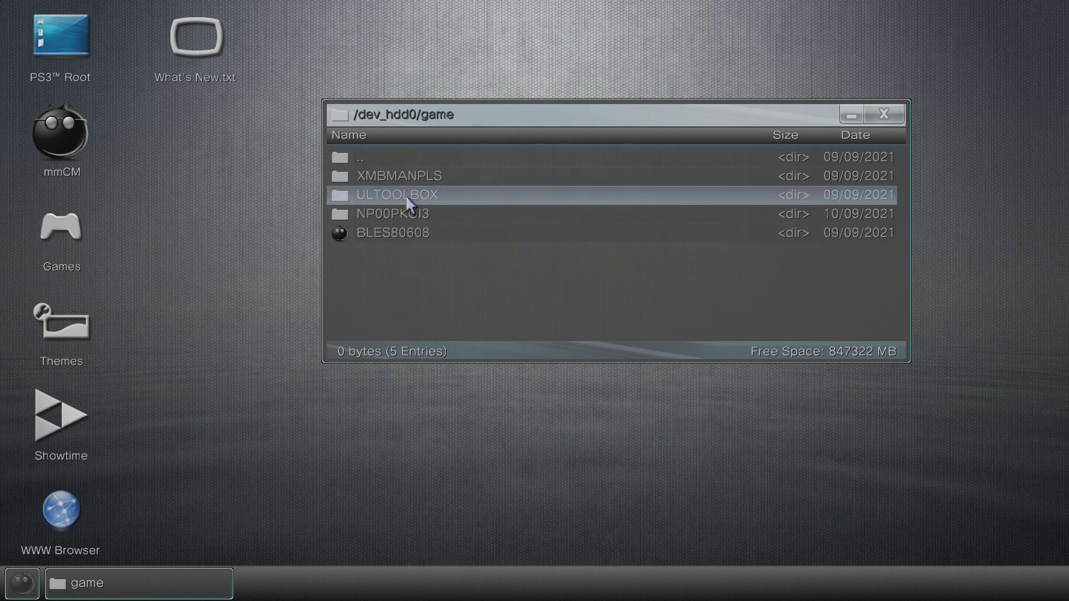
{"action": "double_click", "coordinate": [407, 210]}
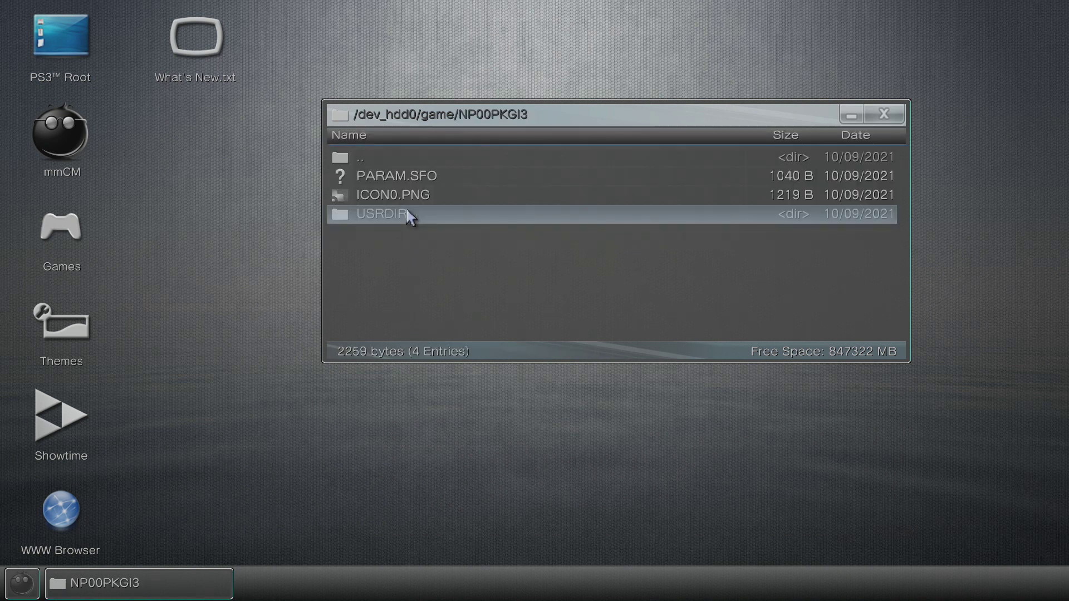
{"action": "double_click", "coordinate": [407, 211]}
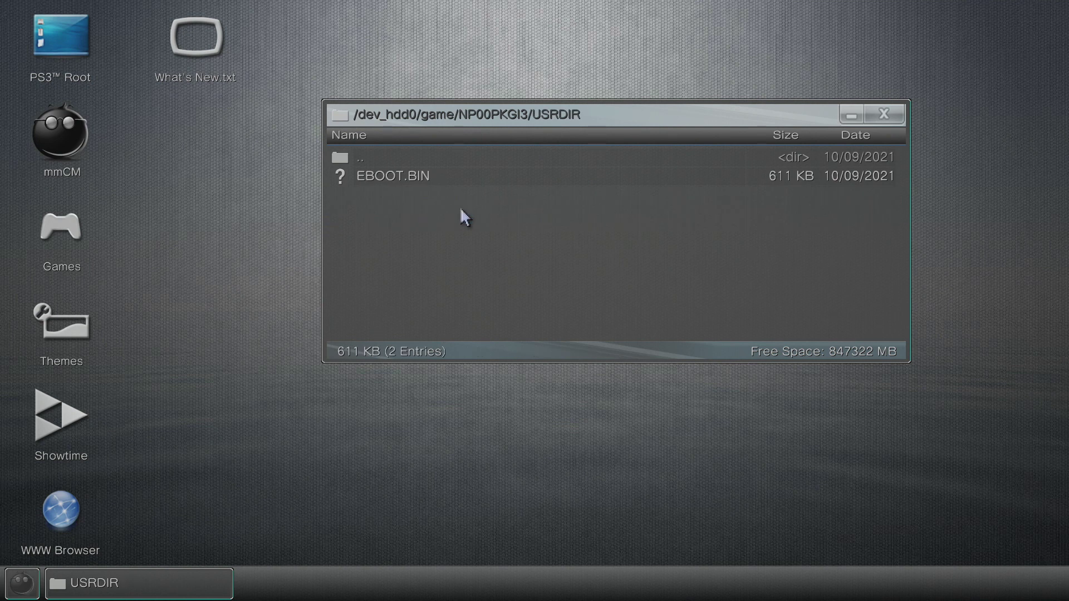
{"action": "right_click", "coordinate": [460, 210]}
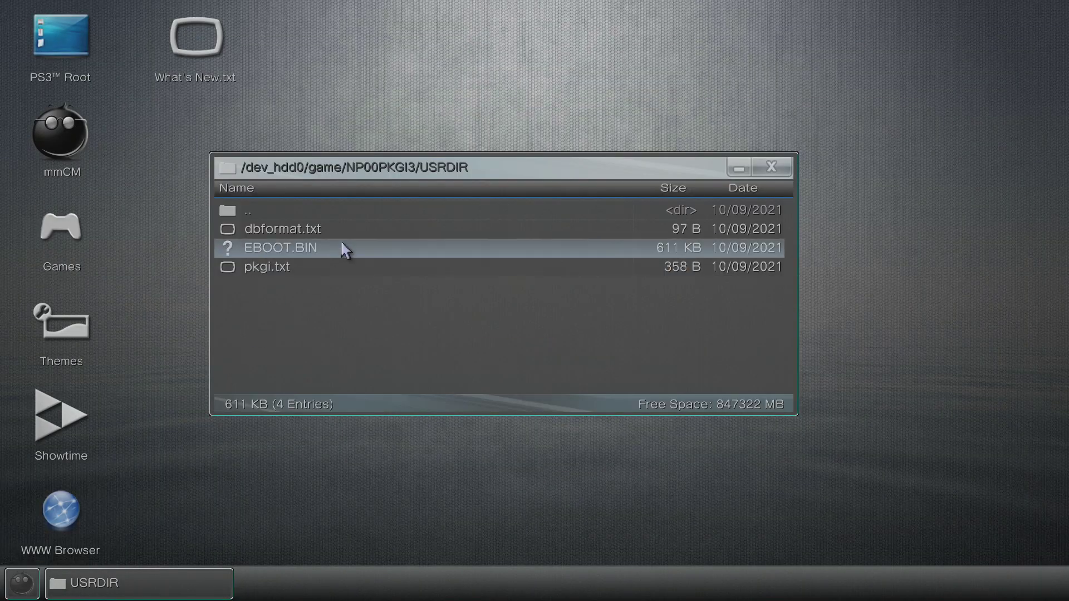
Step: Rename pkgi.txt in the internal drive's USRDIR folder to config.txt
{"action": "left_click", "coordinate": [272, 271]}
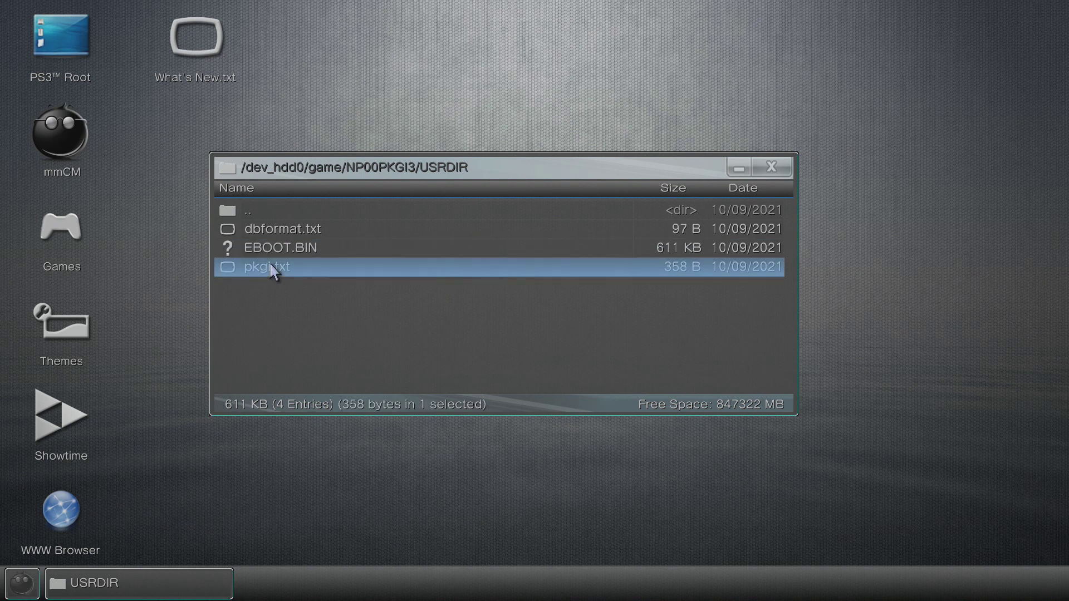
{"action": "right_click", "coordinate": [273, 271]}
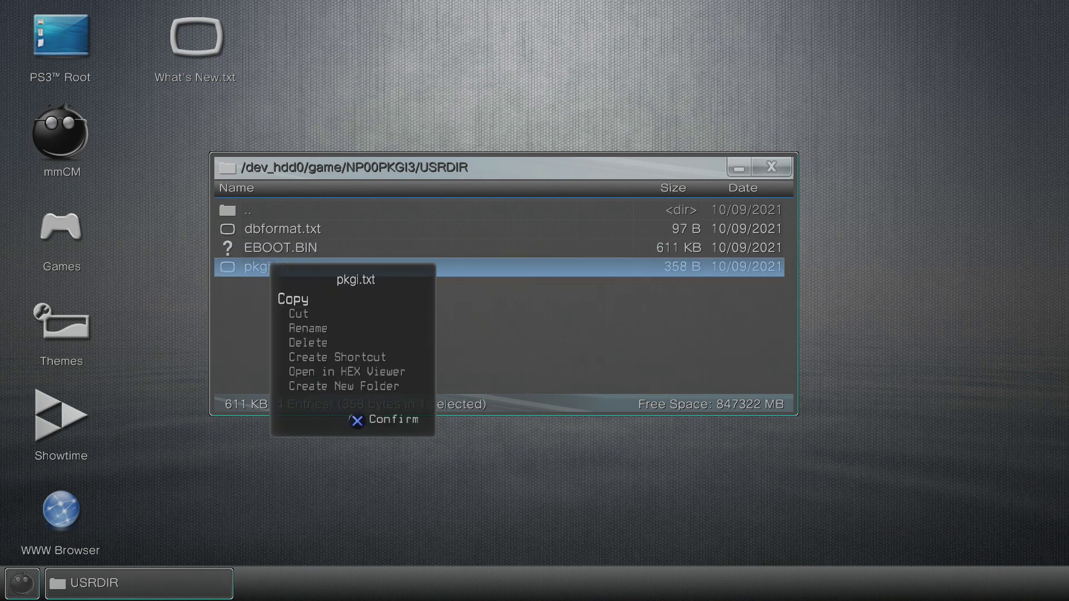
{"action": "key", "text": "Down"}
{"action": "key", "text": "Down"}
{"action": "key", "text": "Escape"}
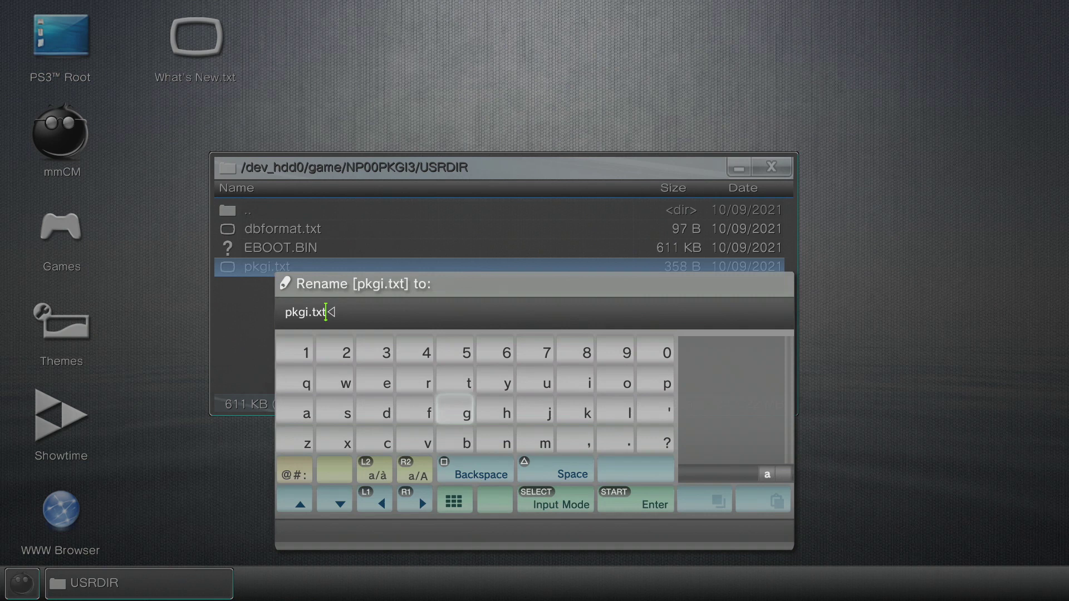
{"action": "key", "text": "Left"}
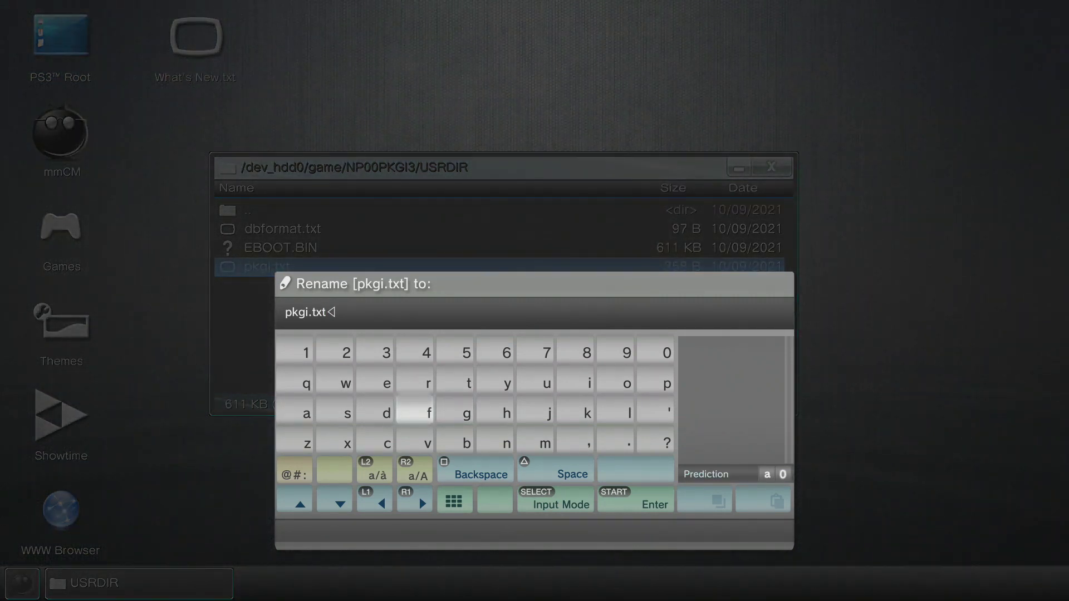
{"action": "type", "text": "config"}
{"action": "key", "text": "Right"}
{"action": "key", "text": "Right"}
{"action": "key", "text": "Right"}
{"action": "key", "text": "Right"}
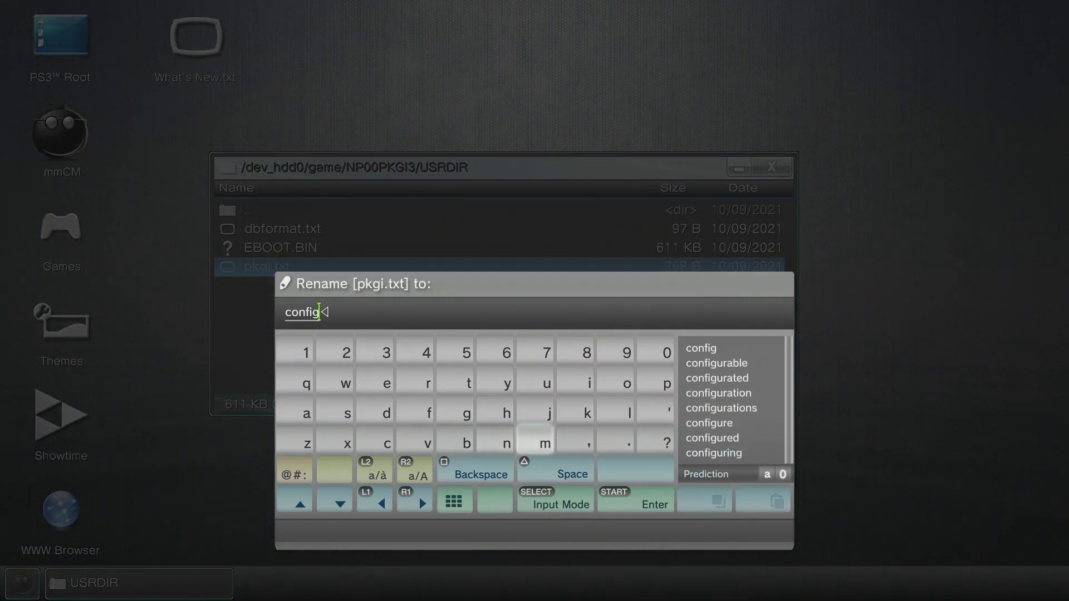
{"action": "type", "text": ".txt"}
{"action": "key", "text": "Return"}
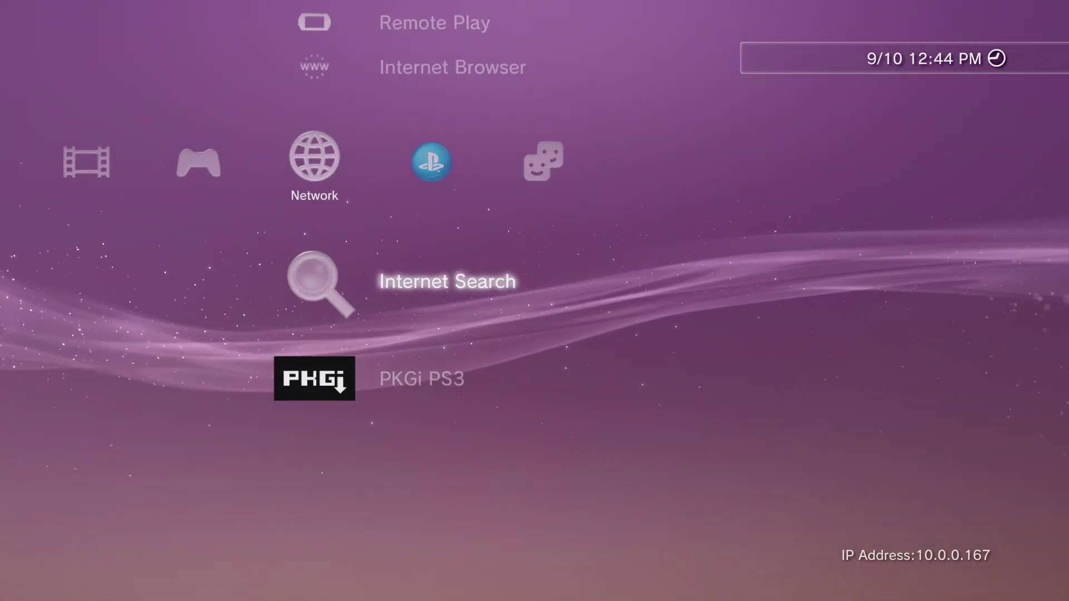
Step: Launch PKGi PS3 from the Network category and refresh its package database
{"action": "key", "text": "Down"}
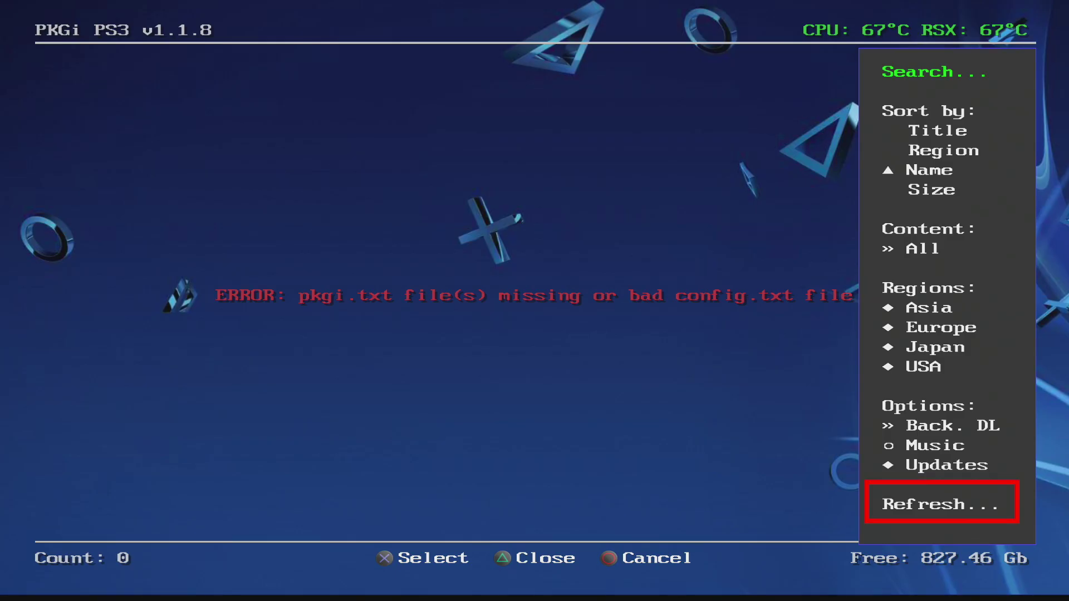
{"action": "key", "text": "Down"}
{"action": "key", "text": "Down"}
{"action": "key", "text": "Down"}
{"action": "key", "text": "Down"}
{"action": "key", "text": "Down"}
{"action": "key", "text": "Down"}
{"action": "key", "text": "Down"}
{"action": "key", "text": "Down"}
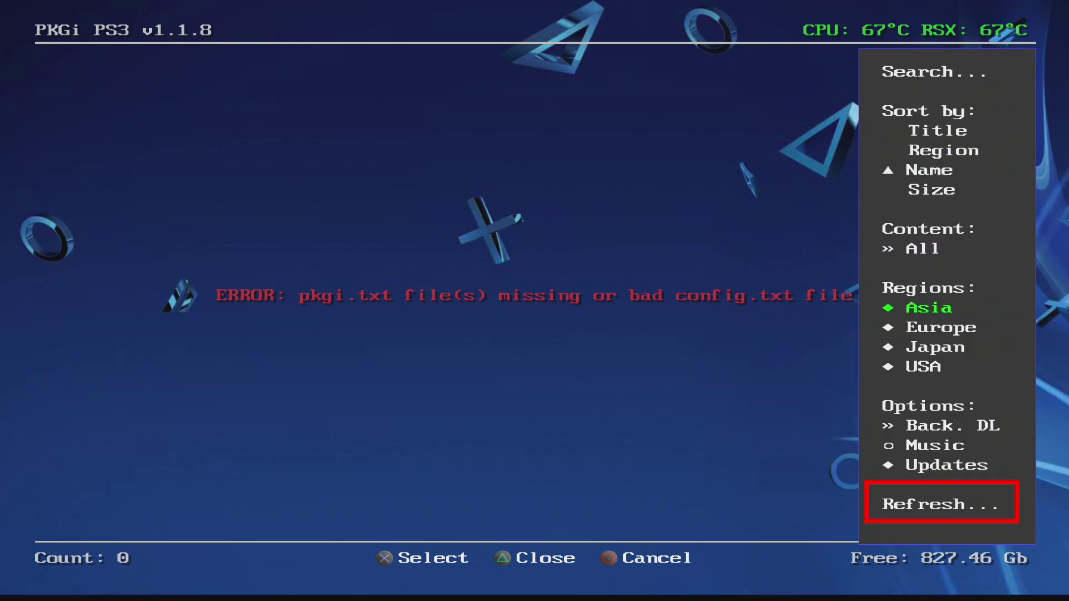
{"action": "key", "text": "Down"}
{"action": "key", "text": "Down"}
{"action": "key", "text": "Down"}
{"action": "key", "text": "Down"}
{"action": "key", "text": "Down"}
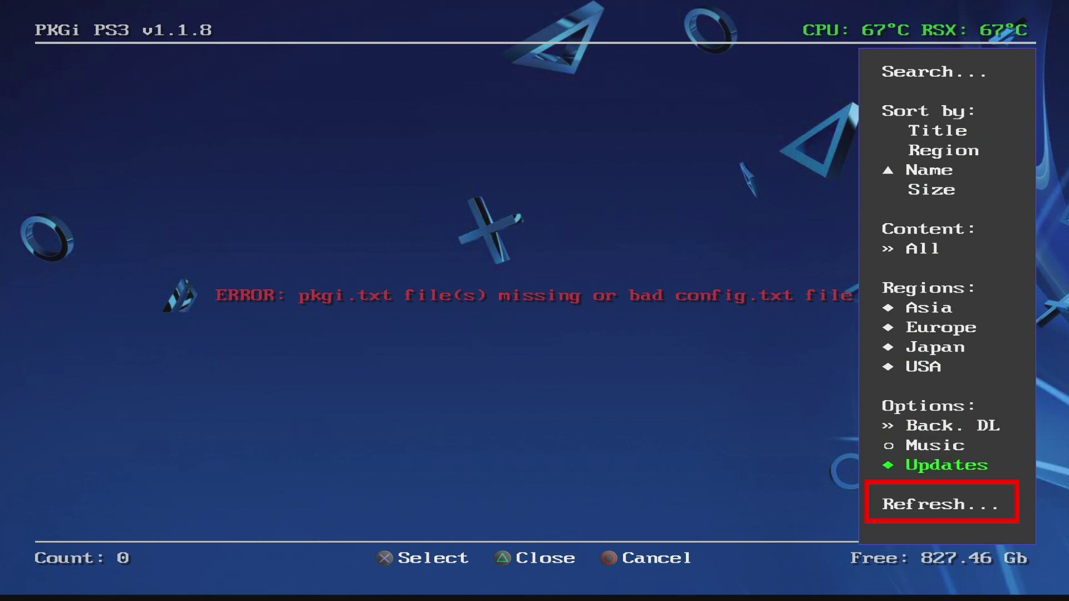
{"action": "key", "text": "Return"}
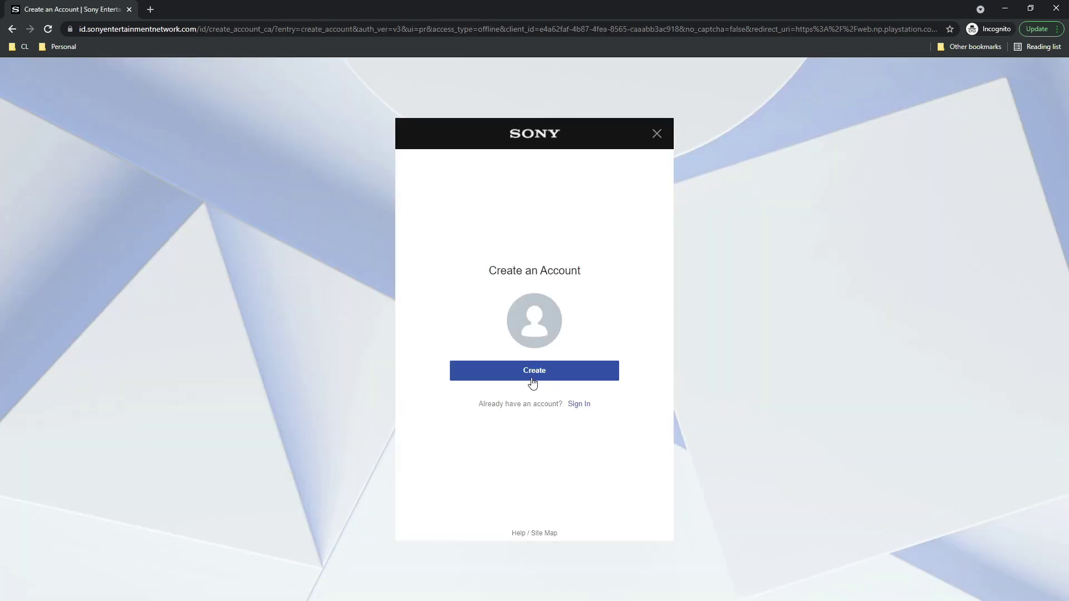
Step: Start creating a Sony account and submit a date of birth by choosing its month, day and year
{"action": "left_click", "coordinate": [527, 378]}
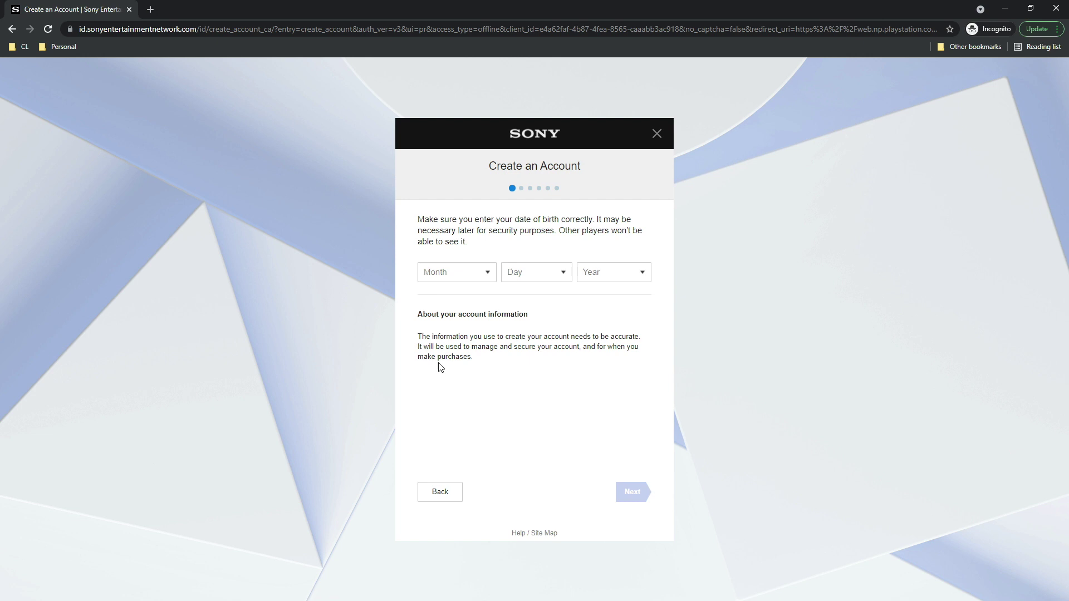
{"action": "left_click", "coordinate": [468, 278]}
{"action": "left_click", "coordinate": [460, 398]}
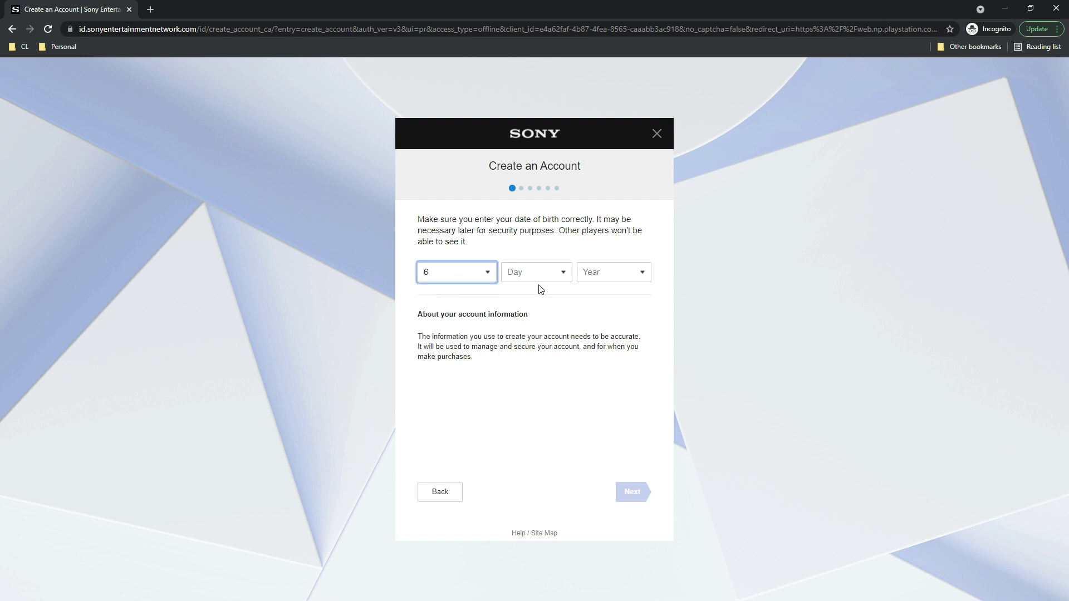
{"action": "left_click", "coordinate": [538, 282]}
{"action": "left_click", "coordinate": [520, 411]}
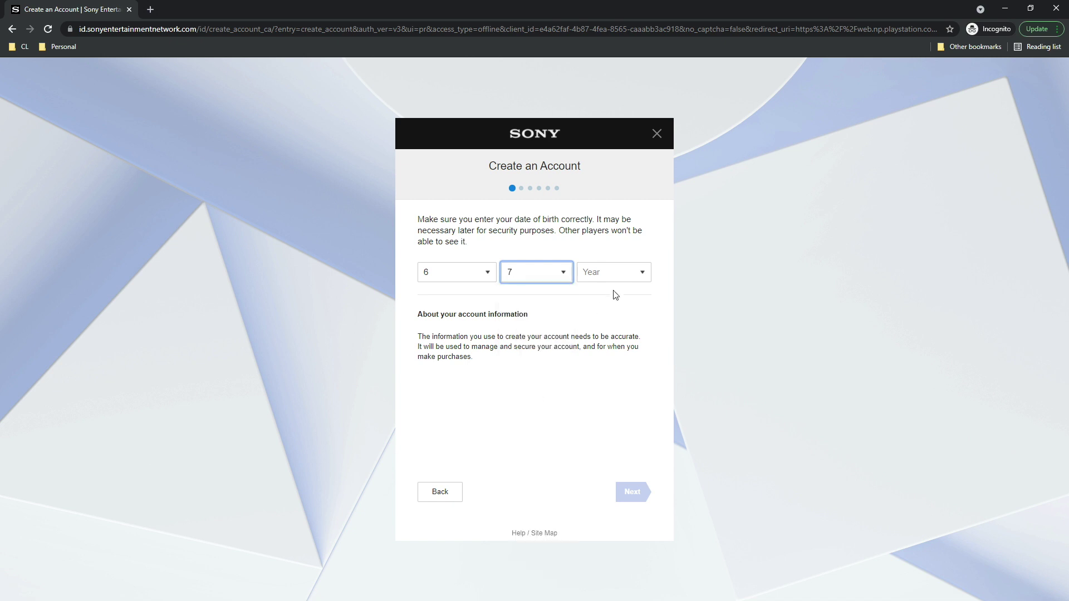
{"action": "left_click", "coordinate": [617, 284]}
{"action": "scroll", "coordinate": [618, 478], "scroll_direction": "down", "scroll_amount": 10}
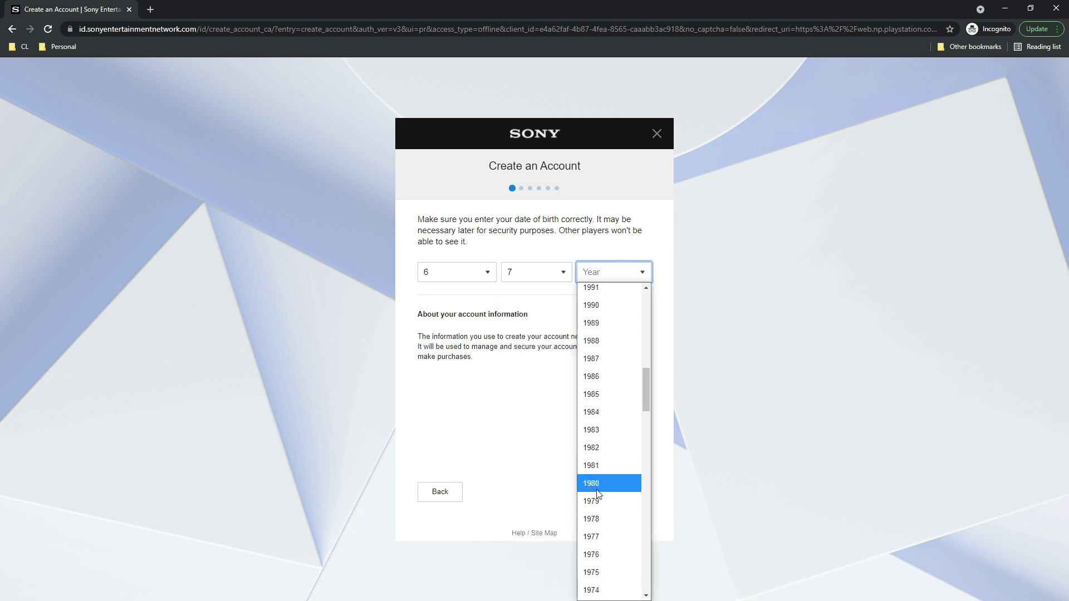
{"action": "key", "text": "Escape"}
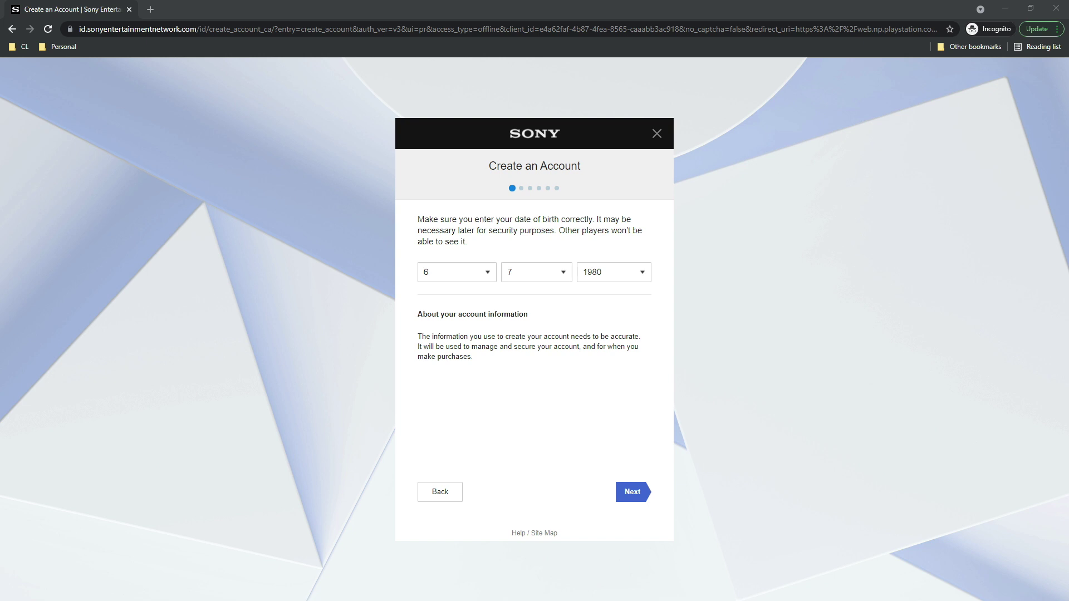
{"action": "left_click", "coordinate": [631, 495]}
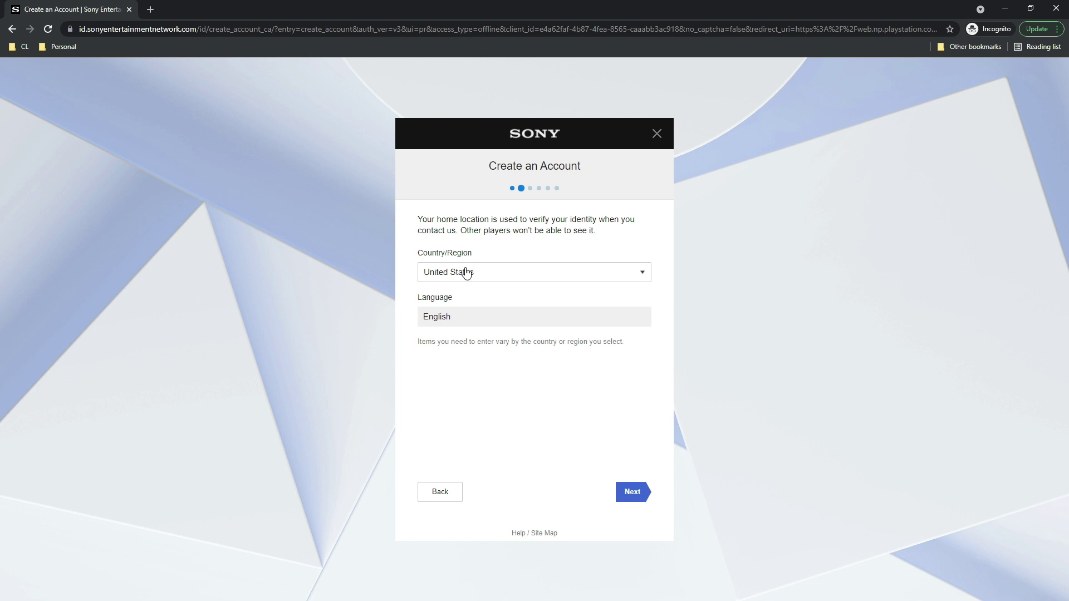
Step: Accept United States as the country and submit the sign-in e-mail address and account password
{"action": "left_click", "coordinate": [632, 492]}
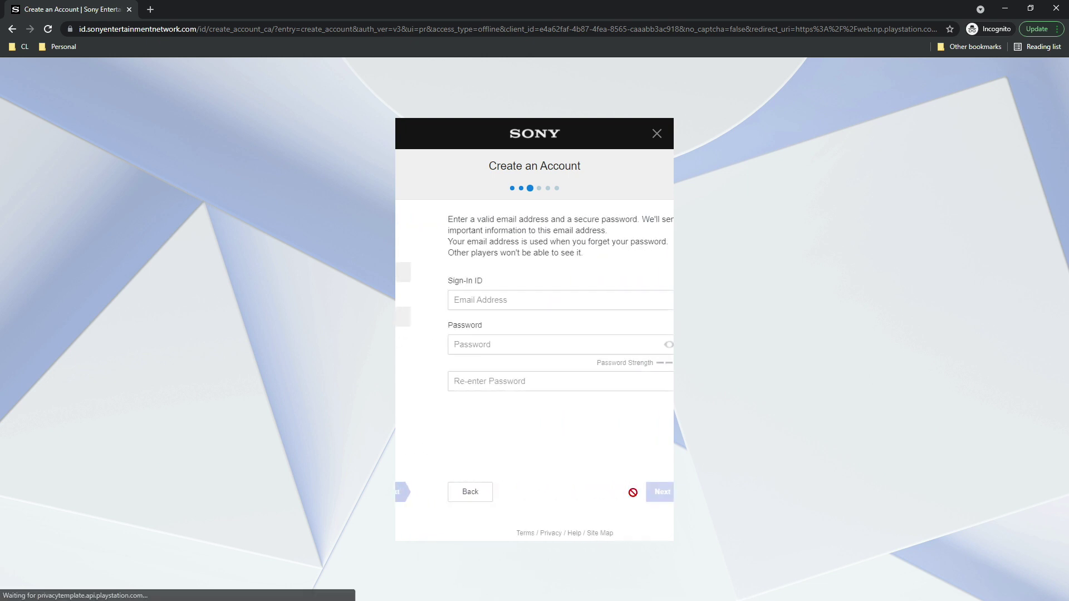
{"action": "left_click", "coordinate": [485, 301]}
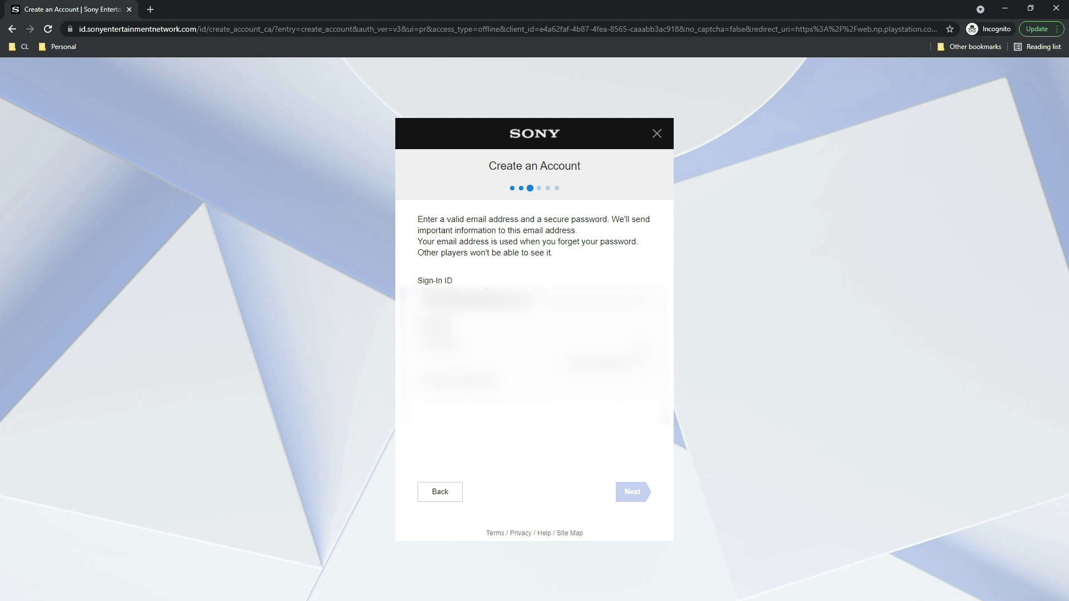
{"action": "left_click", "coordinate": [637, 489]}
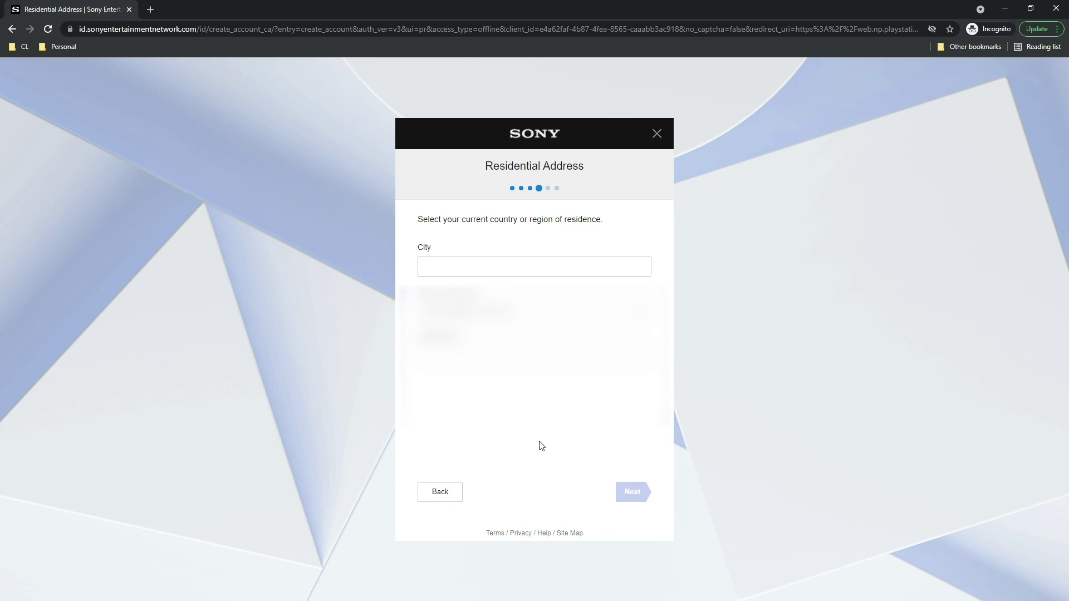
Step: Submit the residential address with its city, and the profile with the online ID and name
{"action": "left_click", "coordinate": [467, 272]}
{"action": "type", "text": "Birmingham"}
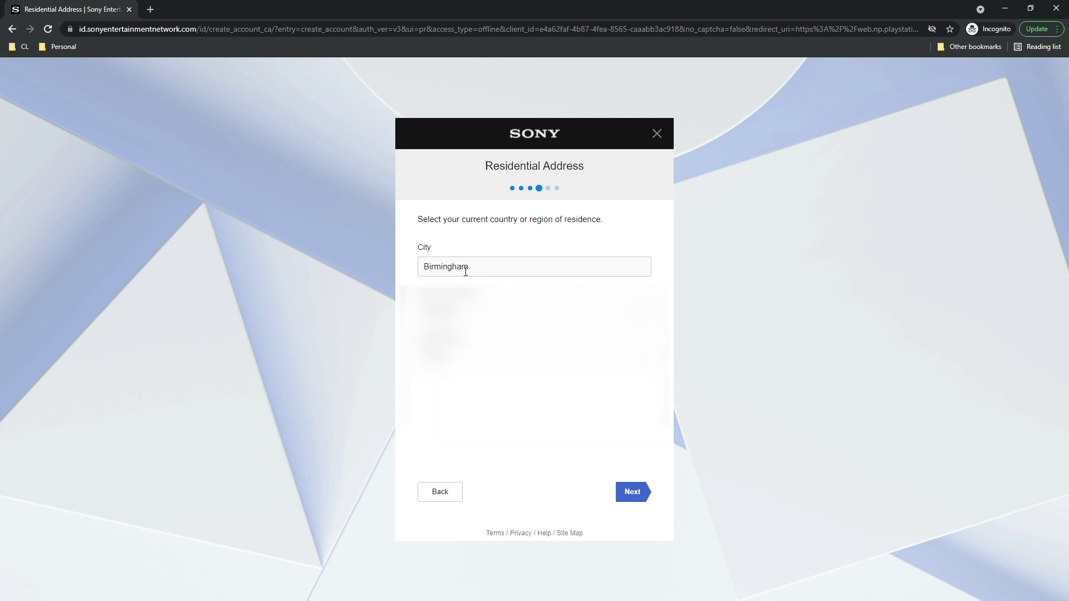
{"action": "left_click", "coordinate": [634, 493]}
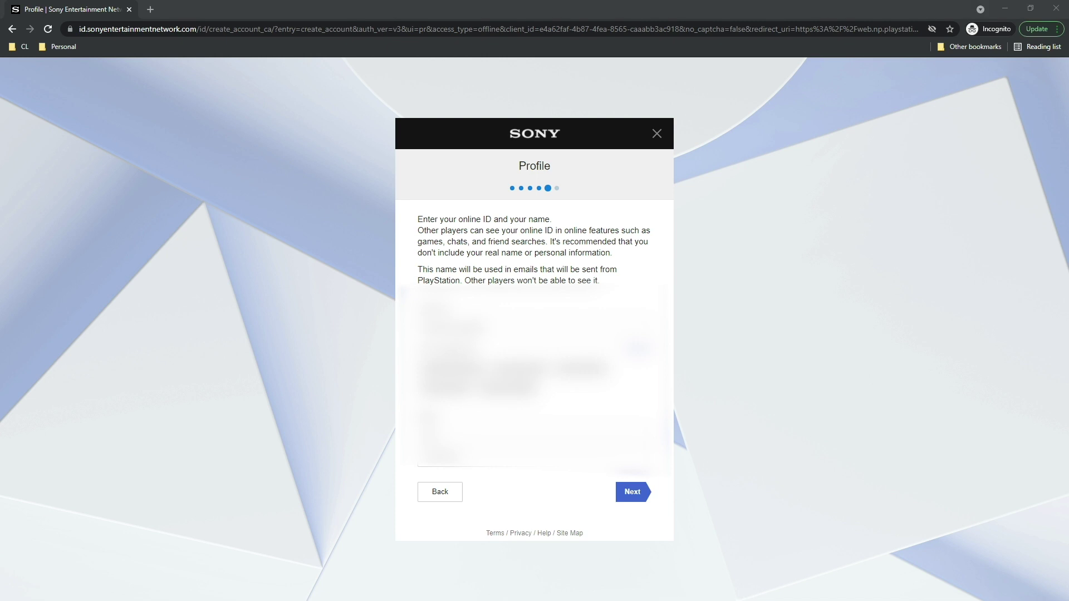
{"action": "left_click", "coordinate": [640, 493]}
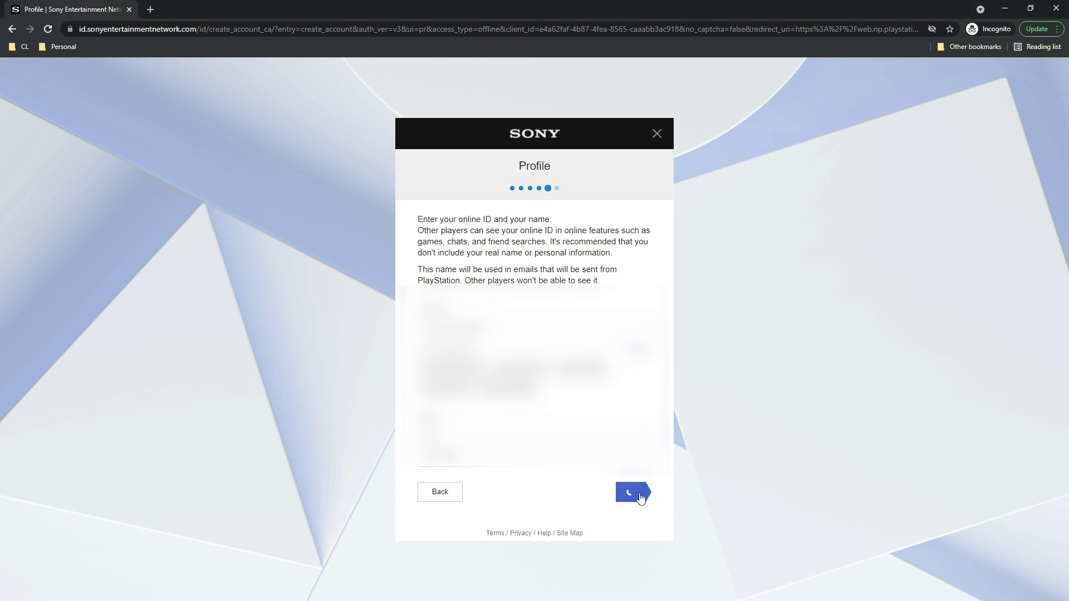
Step: Opt out of PlayStation news and special offers, and agree to the terms to create the account
{"action": "left_click", "coordinate": [423, 262]}
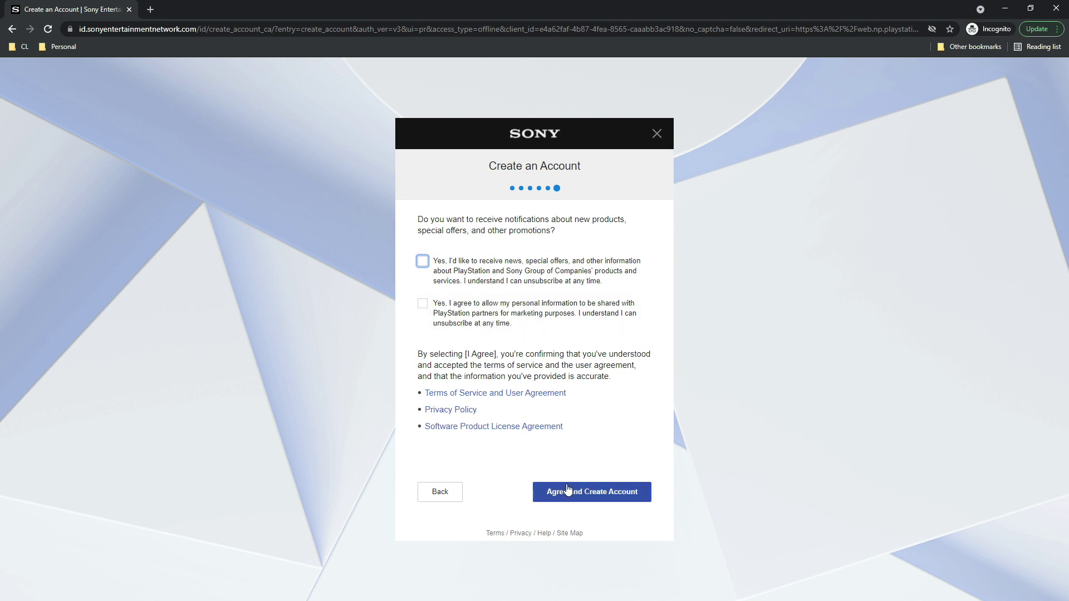
{"action": "left_click", "coordinate": [599, 496]}
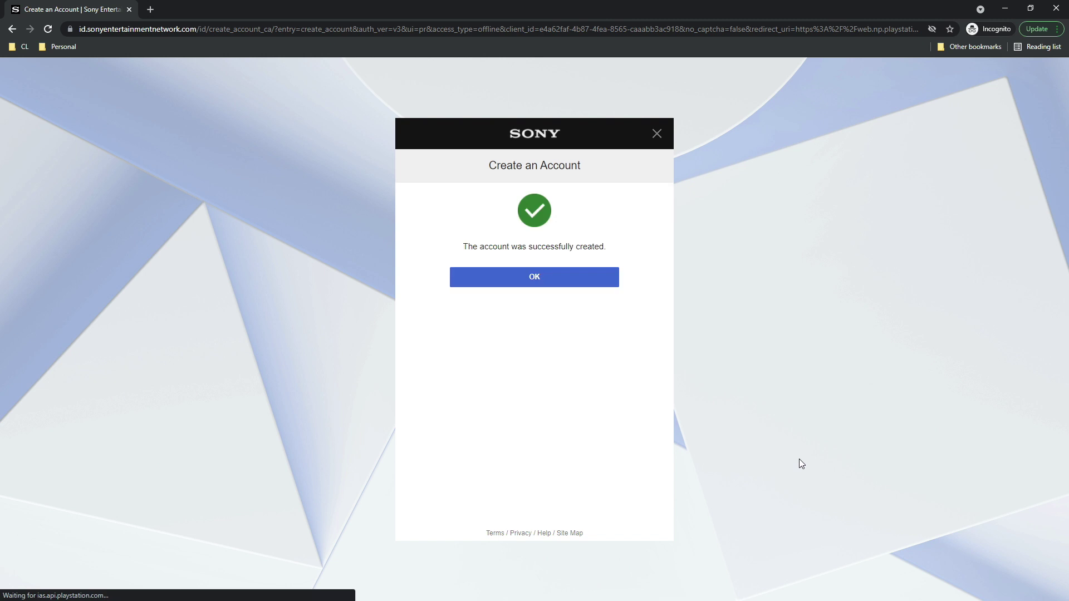
{"action": "left_click", "coordinate": [537, 279]}
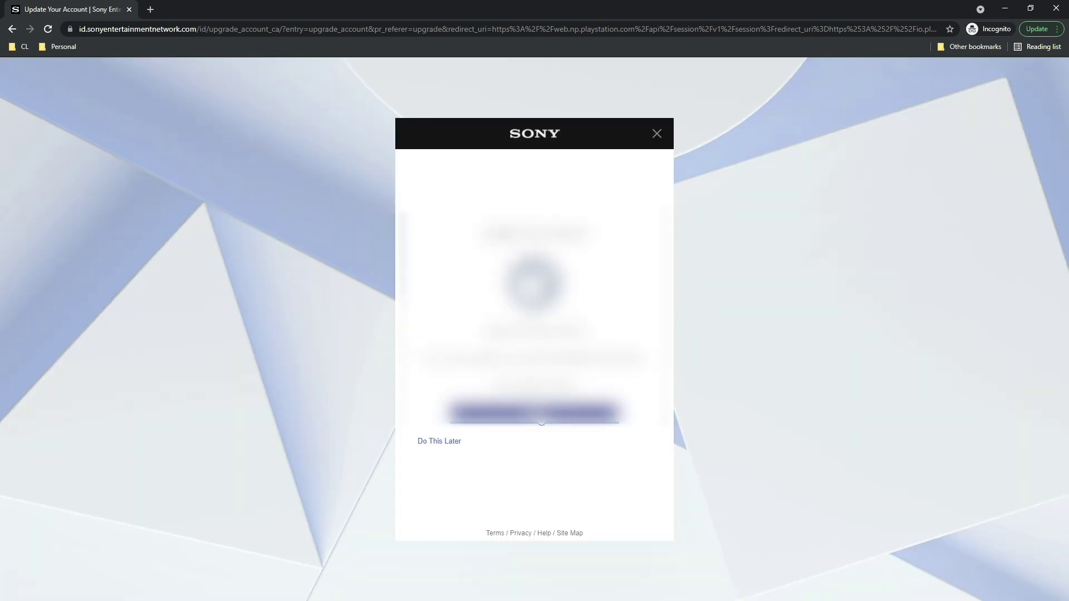
Step: Continue with the account update and confirm the Personalized Content settings with Personalized Advertising left enabled
{"action": "left_click", "coordinate": [535, 413]}
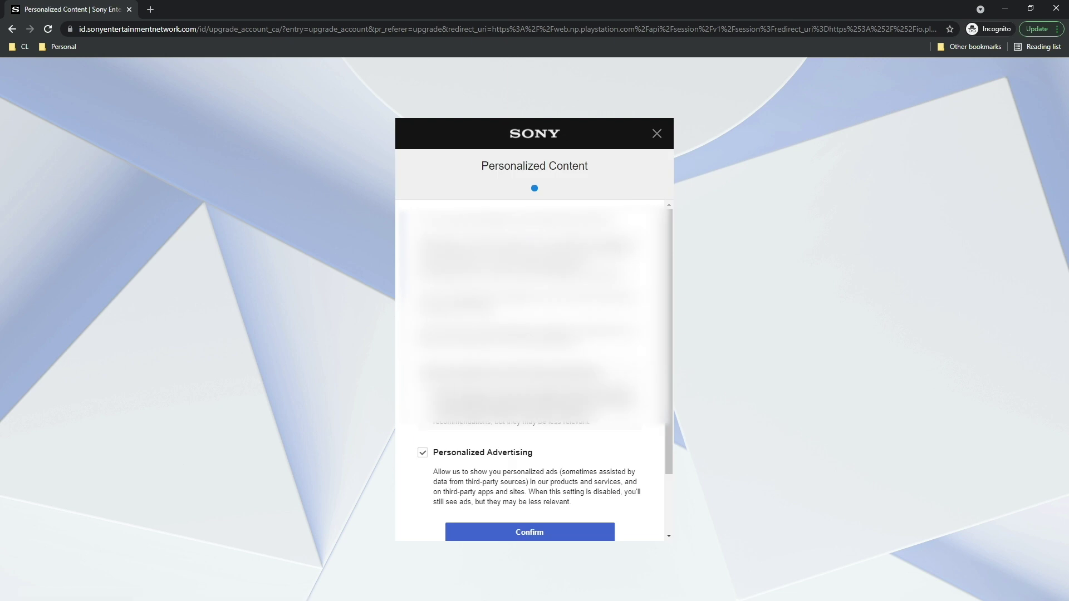
{"action": "scroll", "coordinate": [529, 367], "scroll_direction": "down", "scroll_amount": 2}
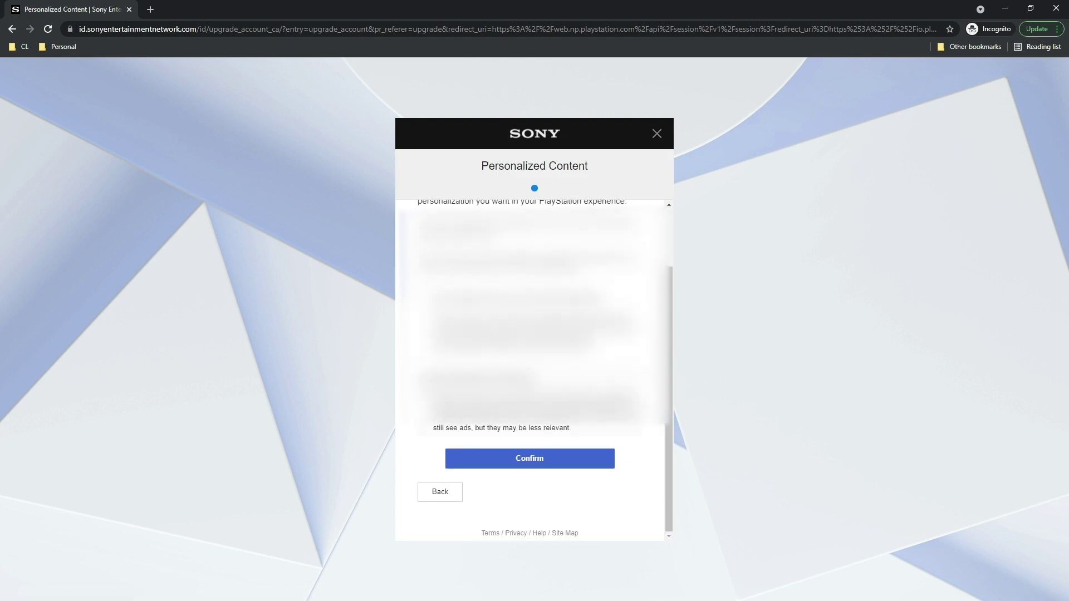
{"action": "left_click", "coordinate": [546, 450]}
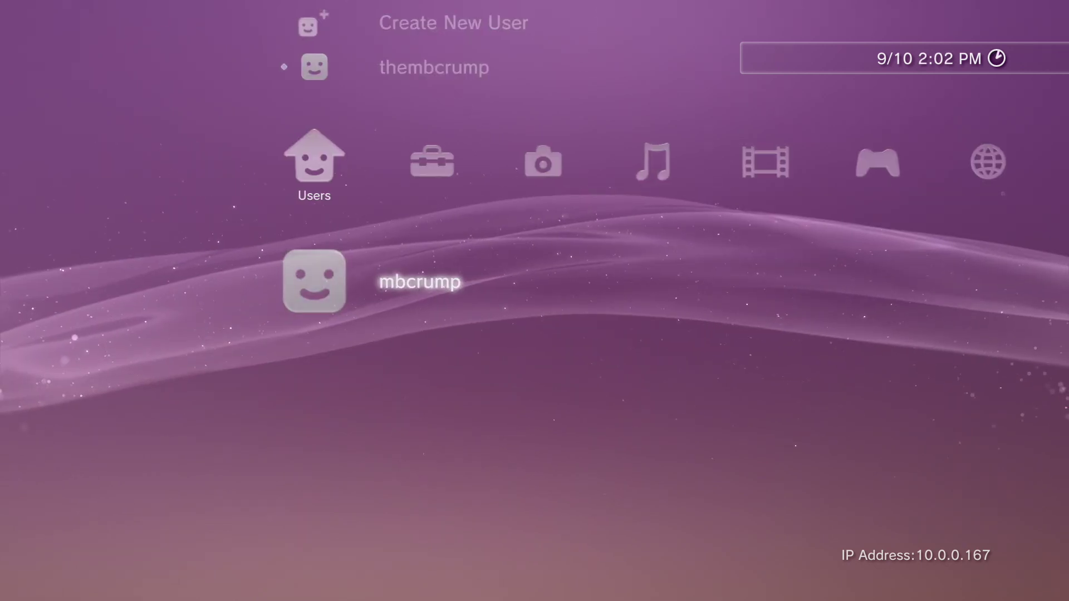
Step: Log in to the PS3 user profile and choose Use an Existing Account in the PlayStation Network sign-up
{"action": "key", "text": "Return"}
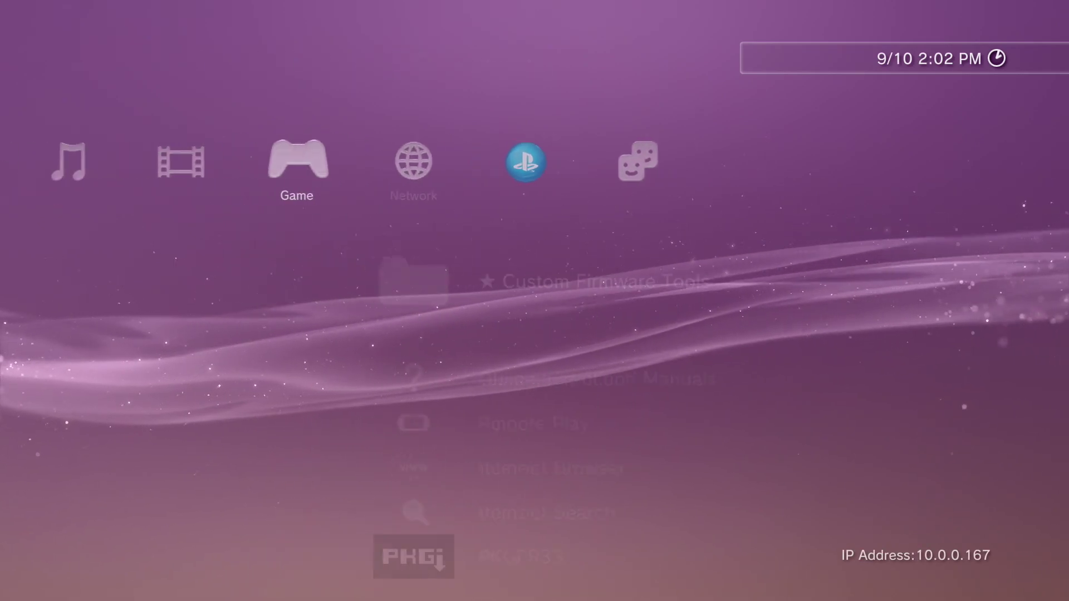
{"action": "key", "text": "Left"}
{"action": "key", "text": "Left"}
{"action": "key", "text": "Left"}
{"action": "key", "text": "Left"}
{"action": "key", "text": "Left"}
{"action": "key", "text": "Right"}
{"action": "key", "text": "Right"}
{"action": "key", "text": "Right"}
{"action": "key", "text": "Right"}
{"action": "key", "text": "Right"}
{"action": "key", "text": "Right"}
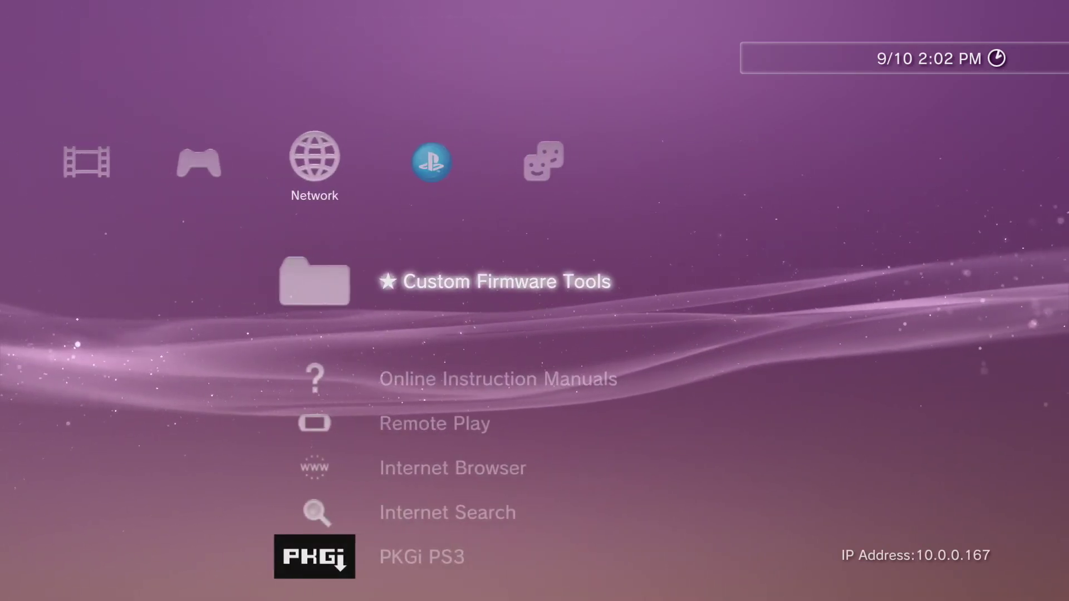
{"action": "key", "text": "Right"}
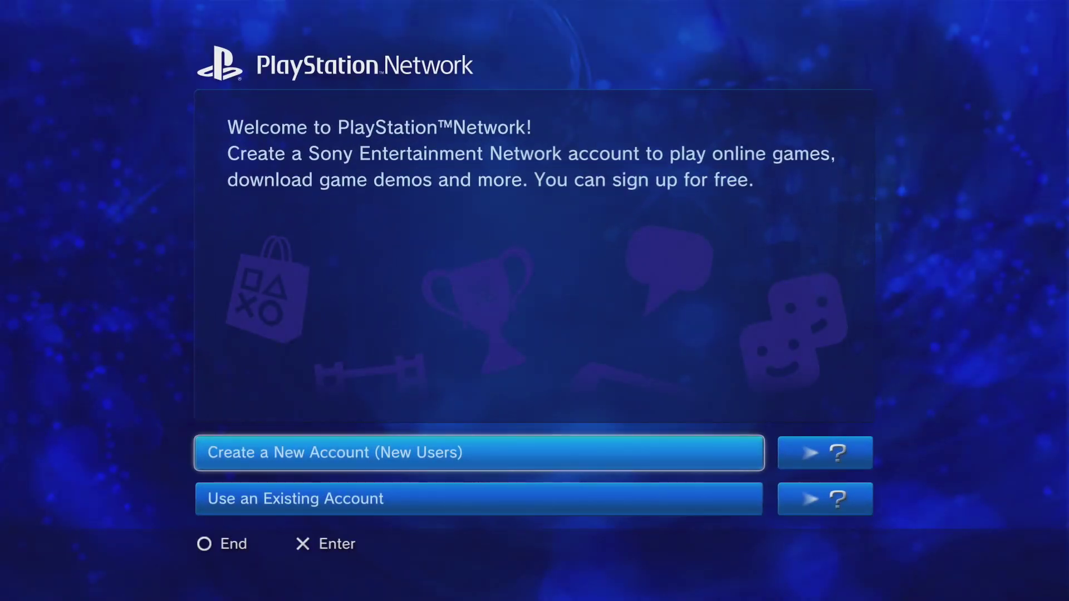
{"action": "key", "text": "Down"}
{"action": "key", "text": "Return"}
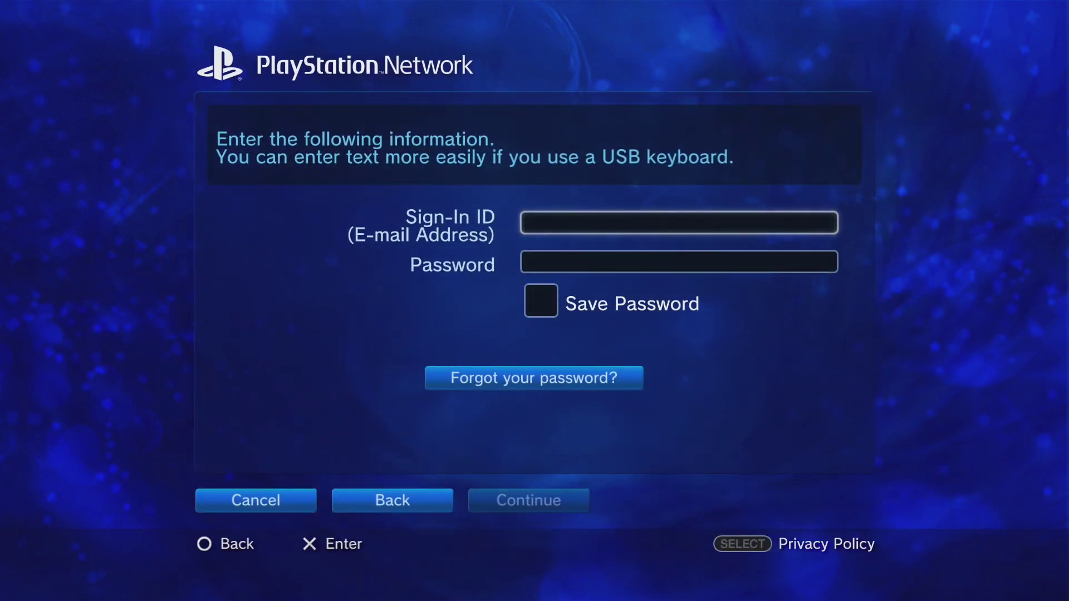
Step: Enter the account's sign-in e-mail and password, enable Save Password and sign in to PlayStation Network
{"action": "key", "text": "Return"}
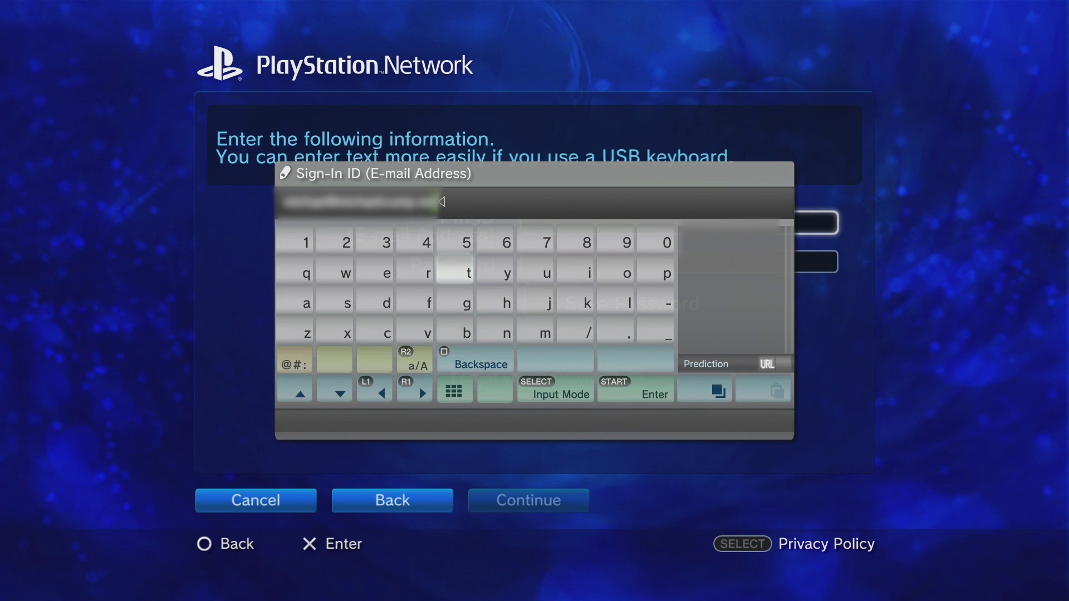
{"action": "key", "text": "Return"}
{"action": "key", "text": "Down"}
{"action": "key", "text": "Return"}
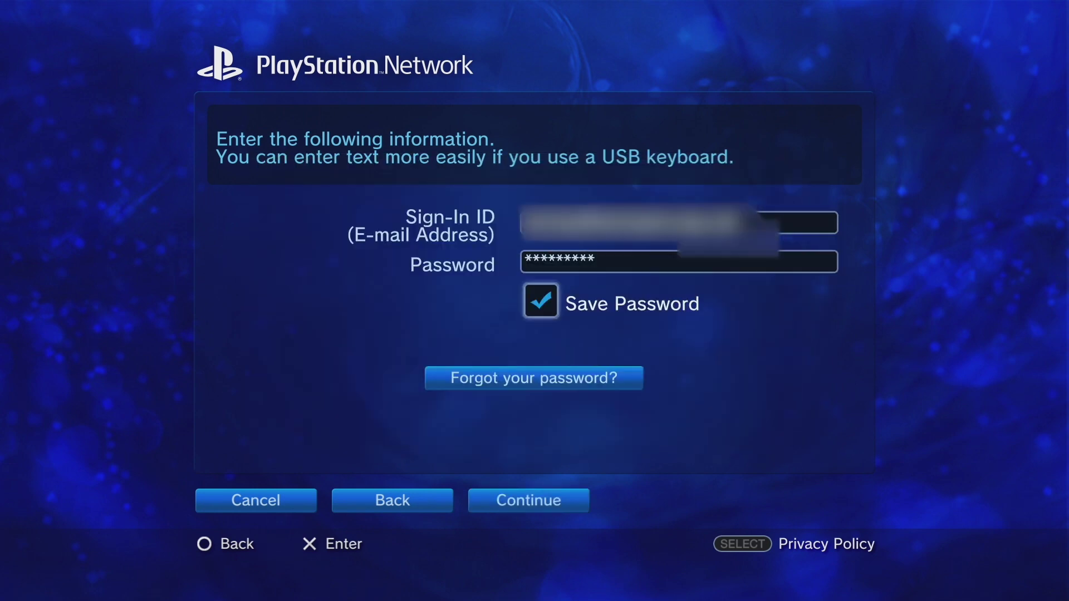
{"action": "key", "text": "Down"}
{"action": "key", "text": "Down"}
{"action": "key", "text": "Return"}
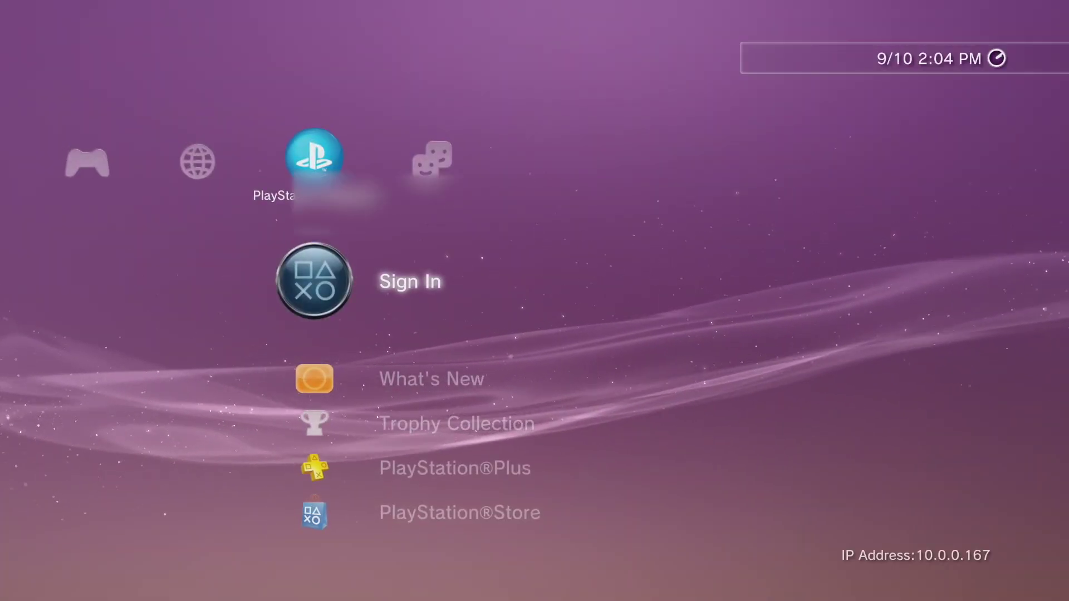
{"action": "key", "text": "Return"}
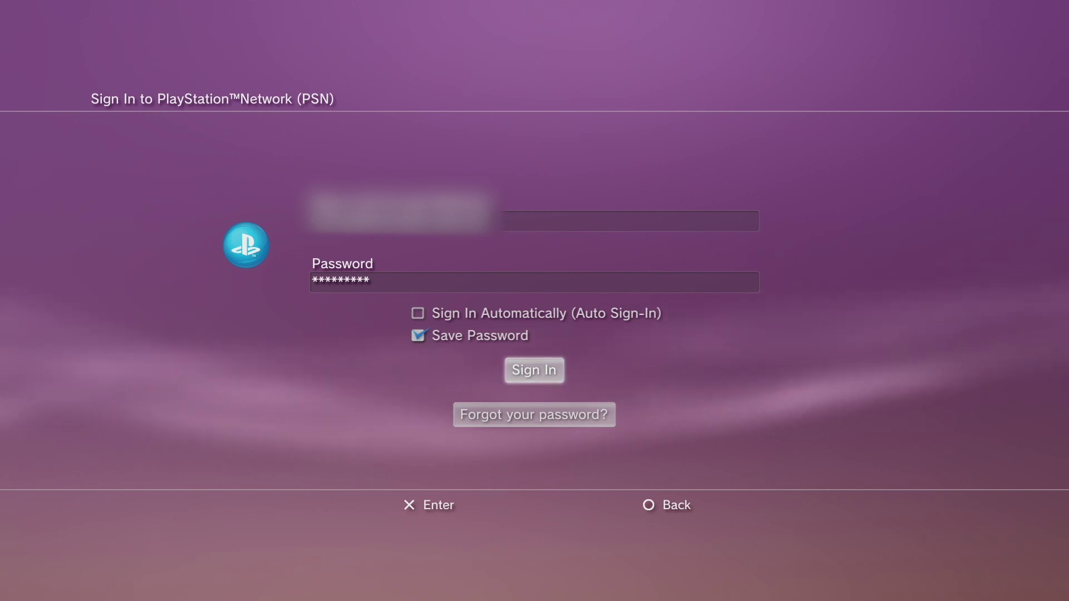
{"action": "key", "text": "Return"}
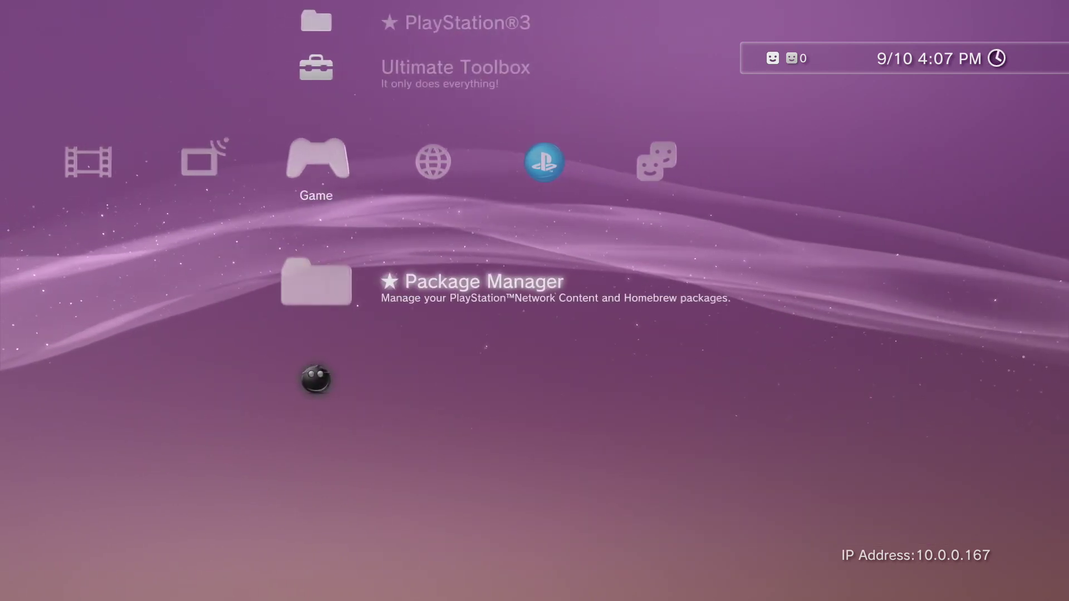
Step: Switch from the Game category to Network and open Custom Firmware Tools
{"action": "key", "text": "Up"}
{"action": "key", "text": "Right"}
{"action": "key", "text": "Up"}
{"action": "key", "text": "Up"}
{"action": "key", "text": "Up"}
{"action": "key", "text": "Up"}
{"action": "key", "text": "Up"}
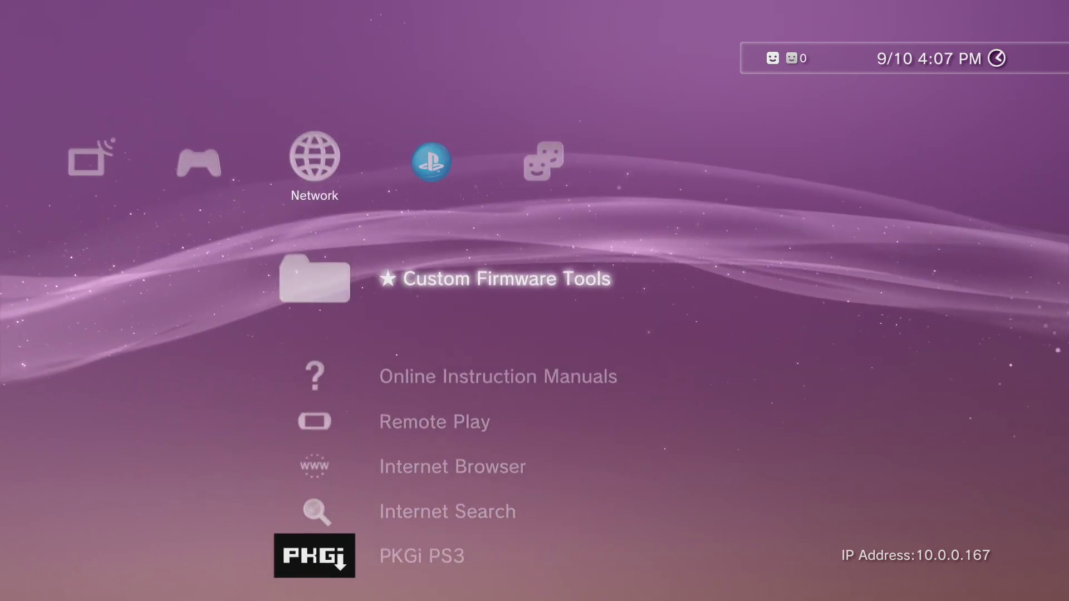
{"action": "key", "text": "Return"}
Step: Sign in to PlayStation Network with the saved password and activate the PS3 system through Account Management's System Activation
{"action": "key", "text": "Return"}
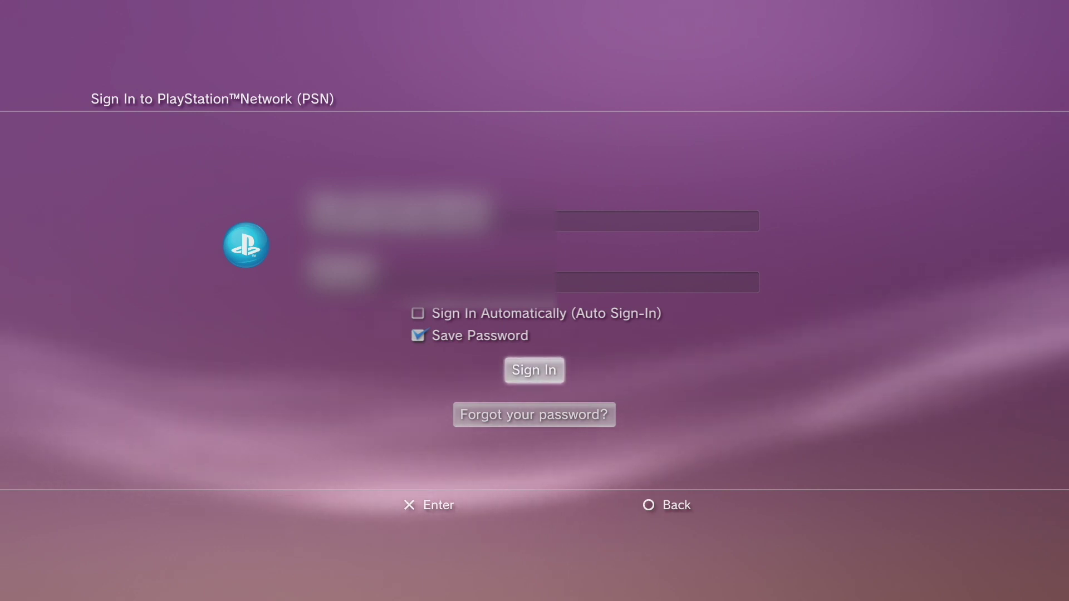
{"action": "key", "text": "Return"}
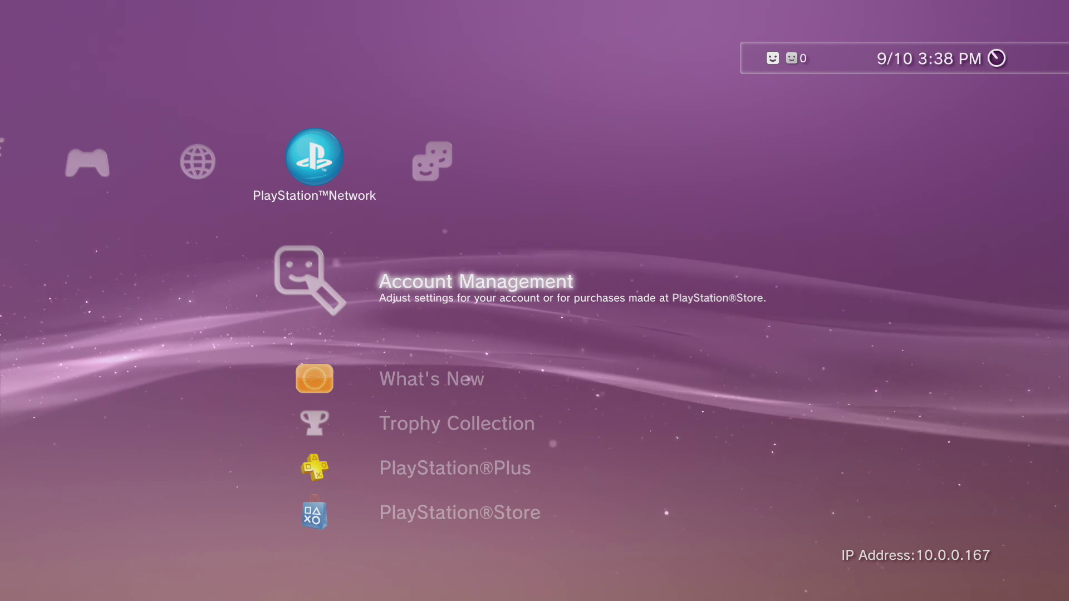
{"action": "key", "text": "Return"}
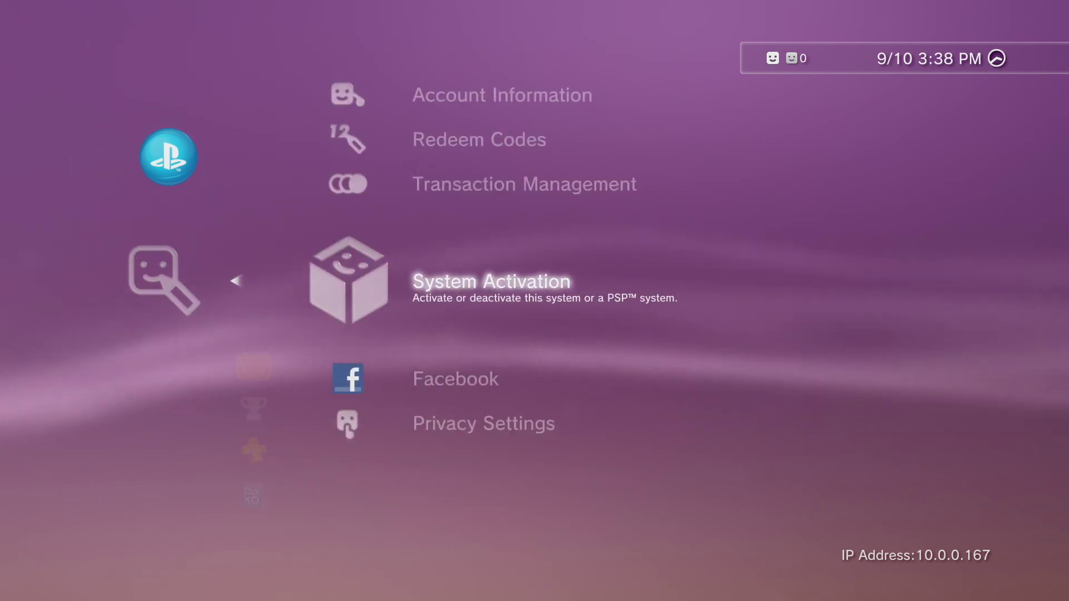
{"action": "key", "text": "Return"}
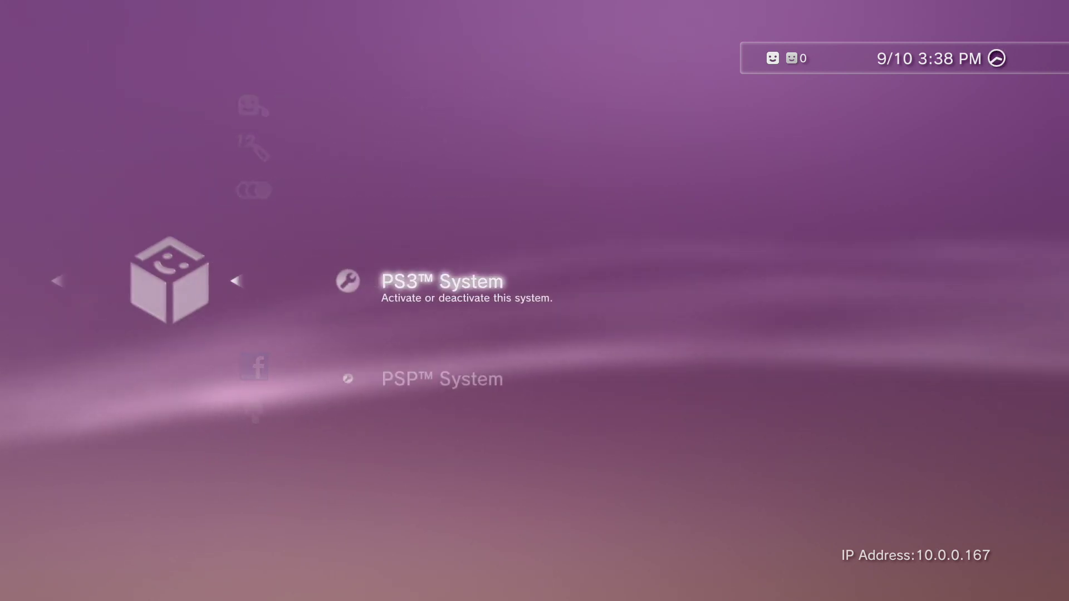
{"action": "key", "text": "Return"}
{"action": "key", "text": "Return"}
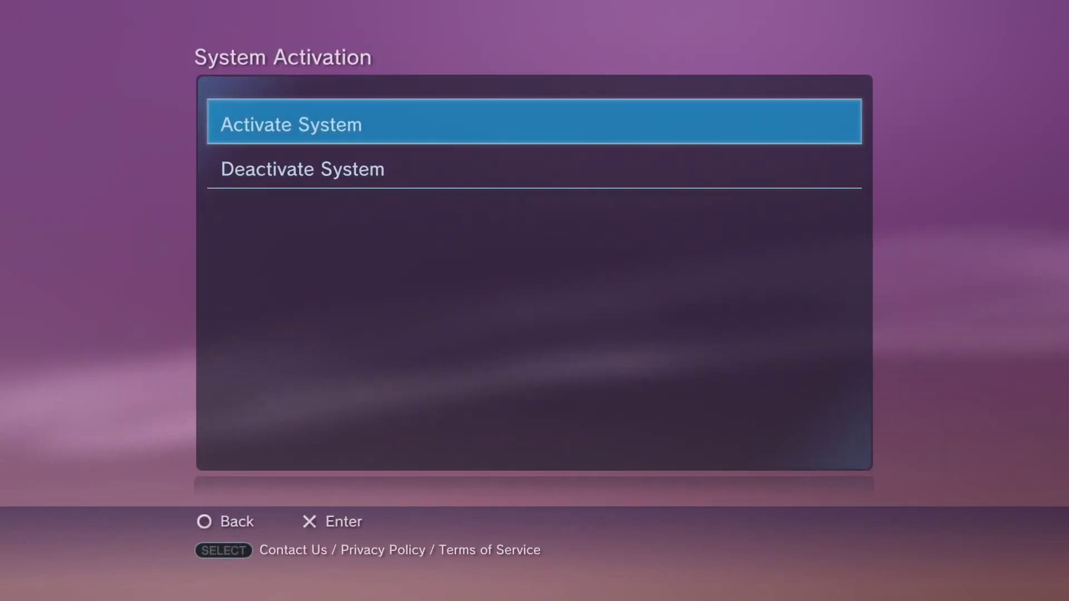
{"action": "key", "text": "Return"}
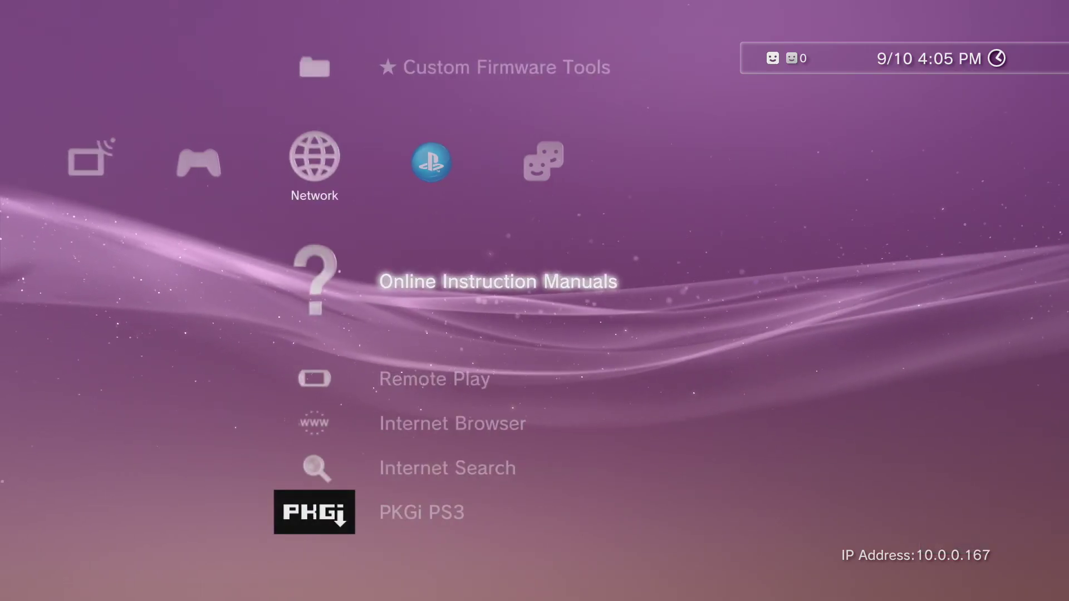
Step: Open PKGi PS3 from the Network category and browse to the end of its USA package list
{"action": "key", "text": "Down"}
{"action": "key", "text": "Down"}
{"action": "key", "text": "Down"}
{"action": "key", "text": "Down"}
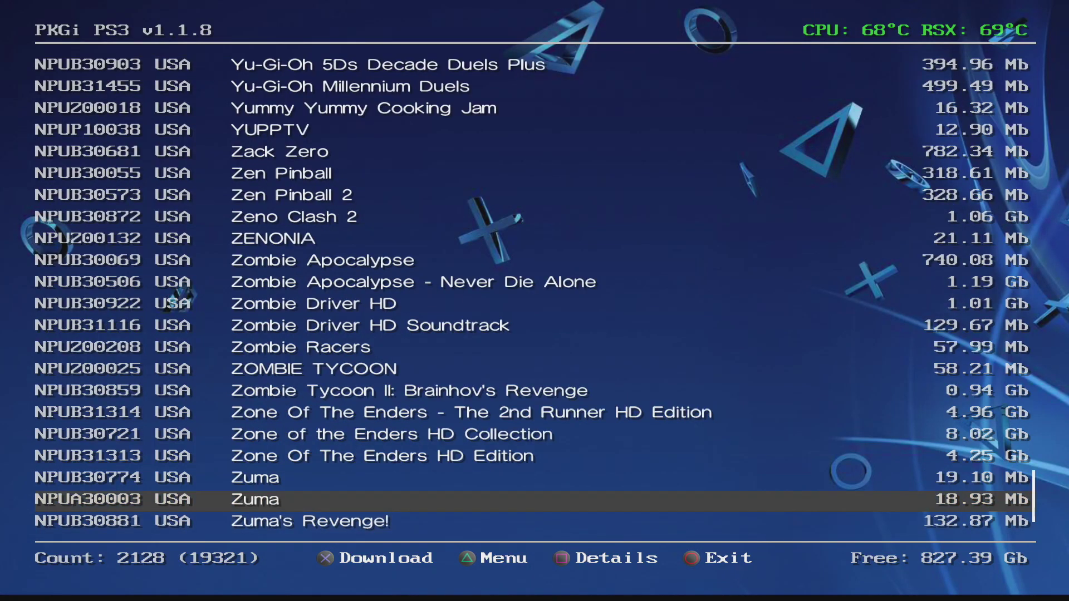
Step: Find ZOMBIE TYCOON (NPUZ00025) in the USA package list and download it as a background task
{"action": "key", "text": "Up"}
{"action": "key", "text": "Up"}
{"action": "key", "text": "Up"}
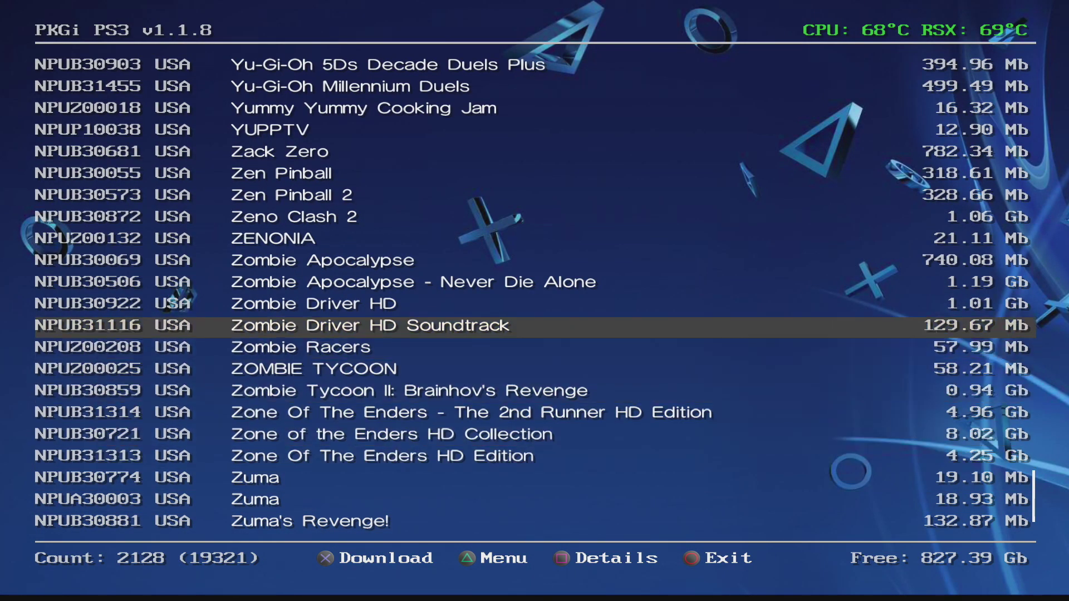
{"action": "key", "text": "Up"}
{"action": "key", "text": "Up"}
{"action": "key", "text": "Up"}
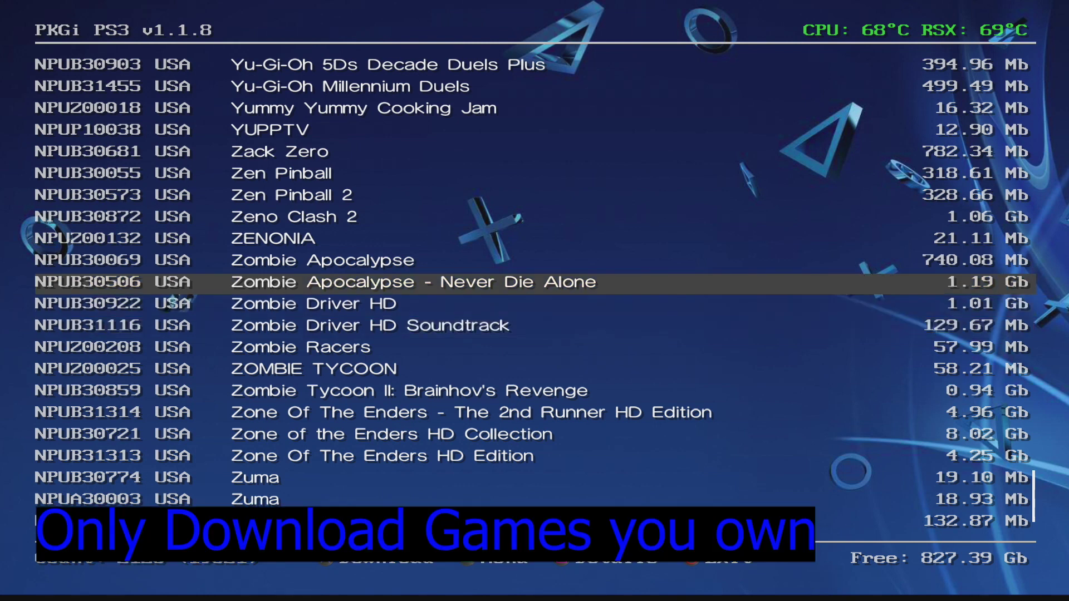
{"action": "key", "text": "Down"}
{"action": "key", "text": "Down"}
{"action": "key", "text": "Down"}
{"action": "key", "text": "Down"}
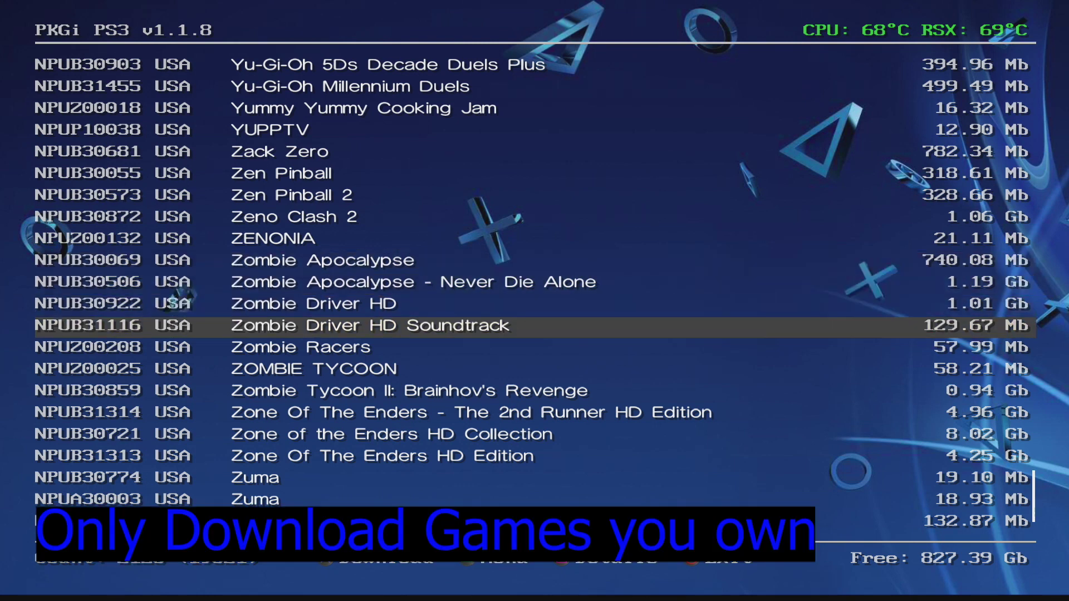
{"action": "key", "text": "Down"}
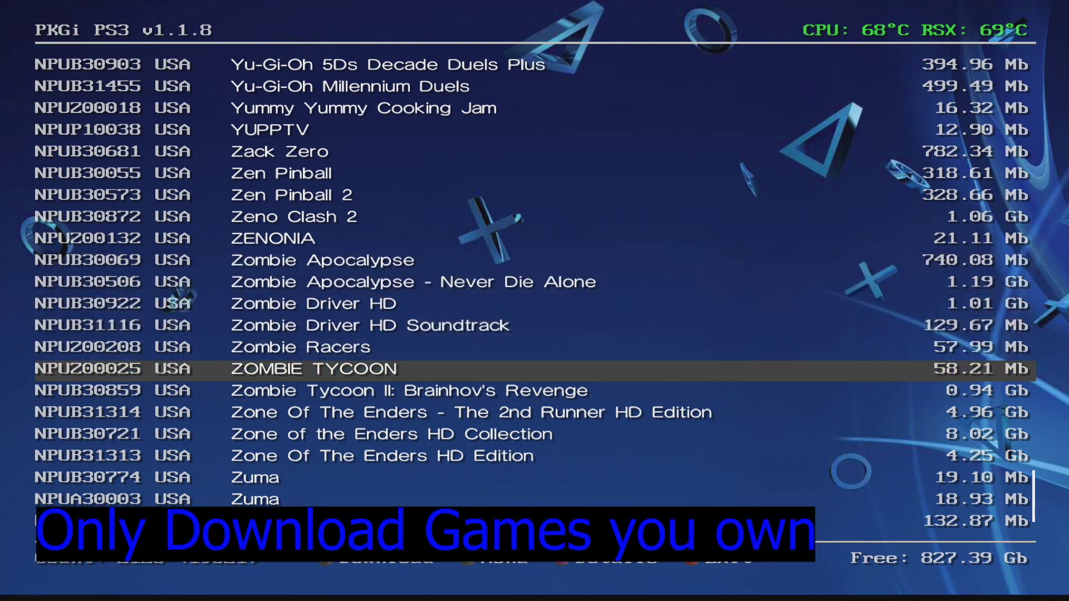
{"action": "key", "text": "Return"}
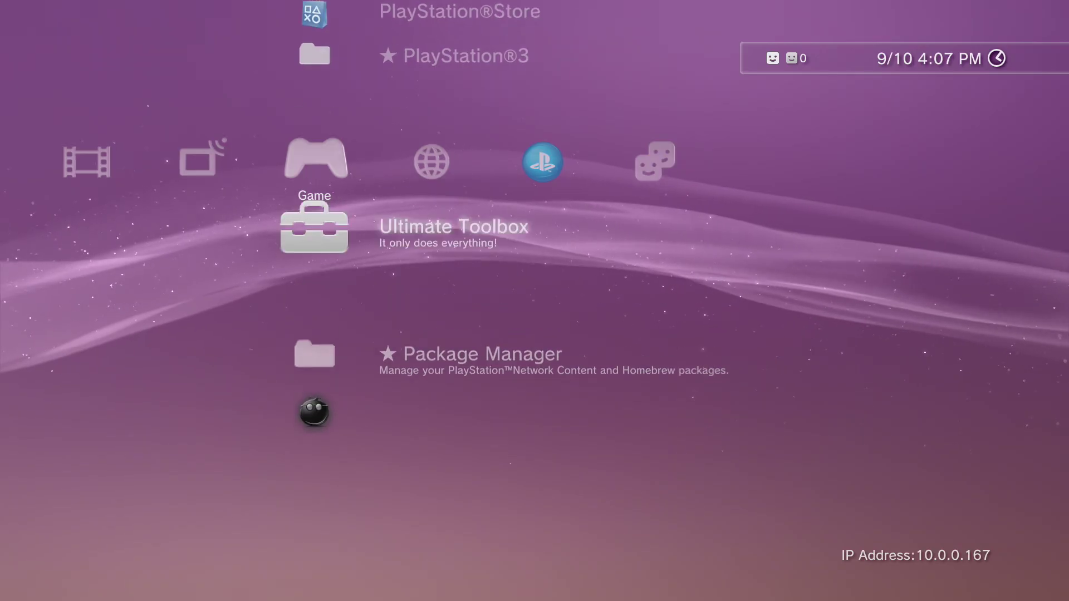
Step: Reboot the PS3 from the power options of Custom Firmware Tools in the Network category
{"action": "key", "text": "Right"}
{"action": "key", "text": "Up"}
{"action": "key", "text": "Up"}
{"action": "key", "text": "Up"}
{"action": "key", "text": "Up"}
{"action": "key", "text": "Up"}
{"action": "key", "text": "Return"}
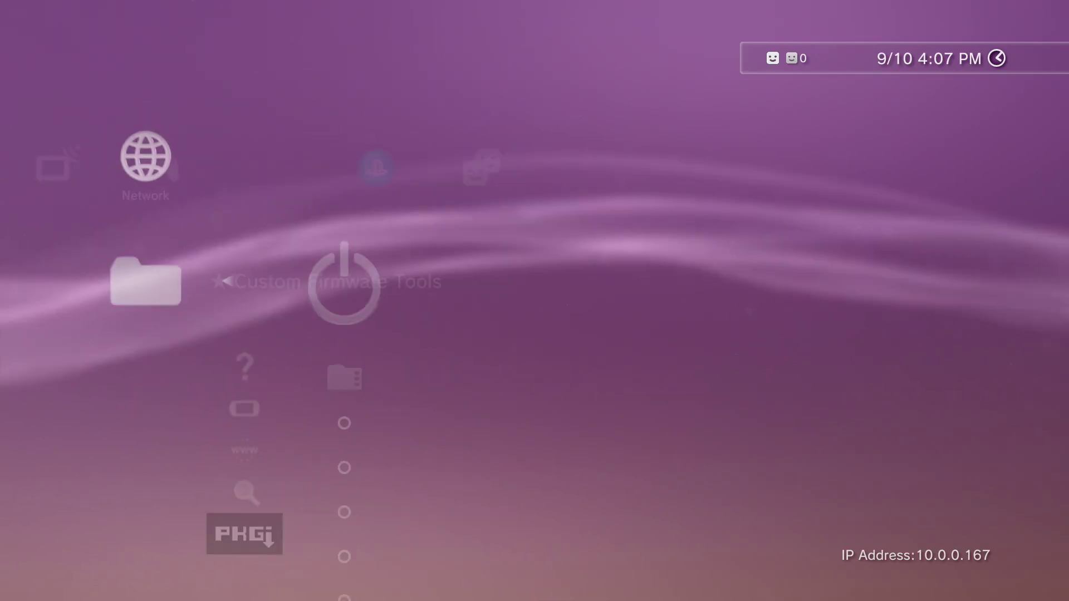
{"action": "key", "text": "Return"}
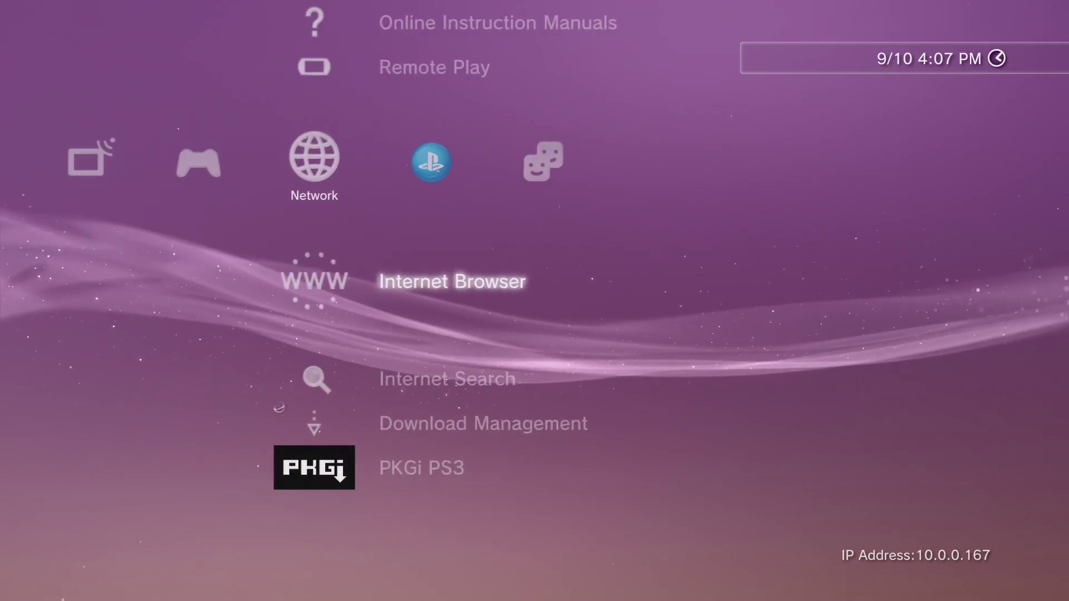
Step: Open Download Management in the Network category and check the progress of the queued game downloads
{"action": "key", "text": "Down"}
{"action": "key", "text": "Down"}
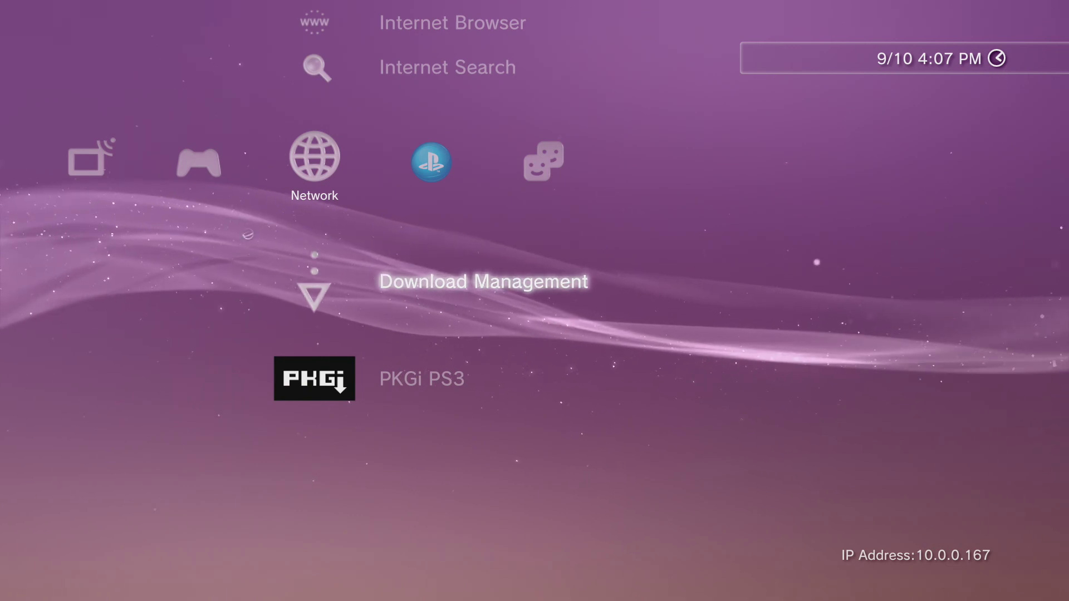
{"action": "key", "text": "Return"}
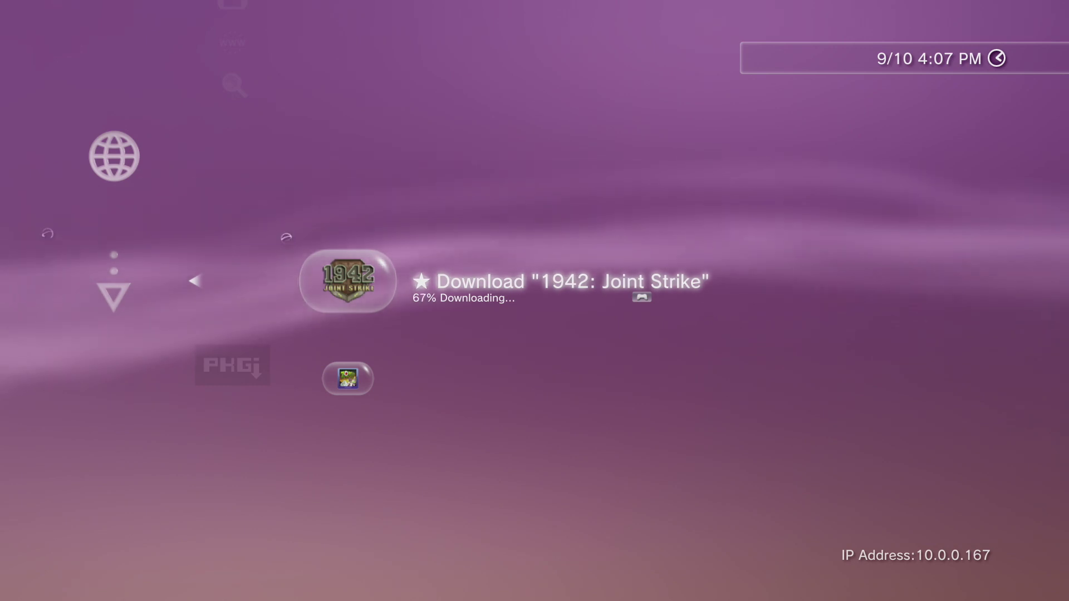
{"action": "key", "text": "Down"}
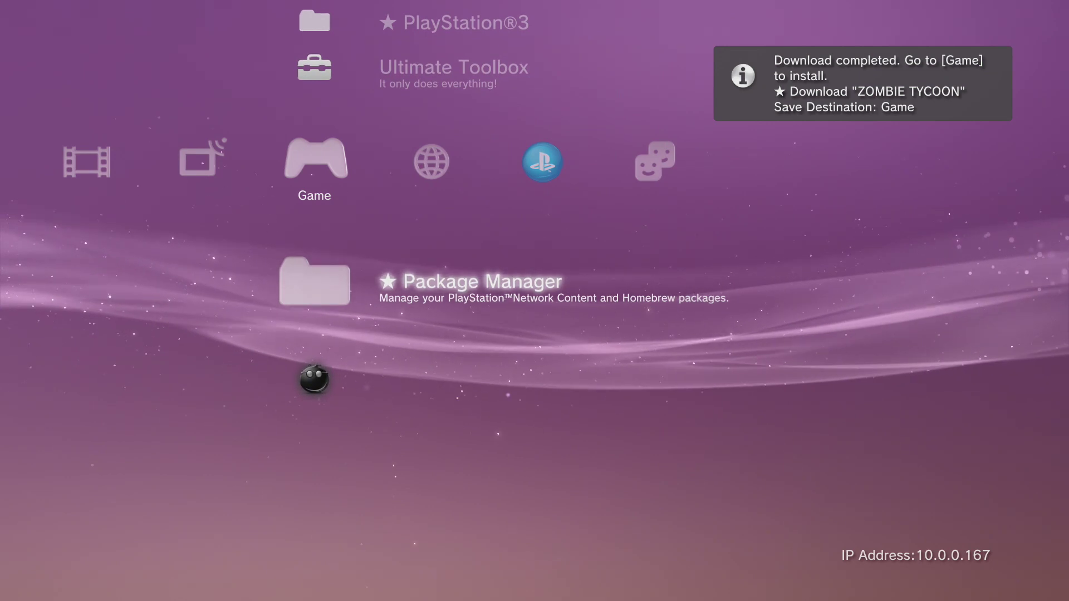
Step: Install the downloaded 1942: Joint Strike package from Package Manager's PlayStation Network Content and close the install screen
{"action": "key", "text": "Return"}
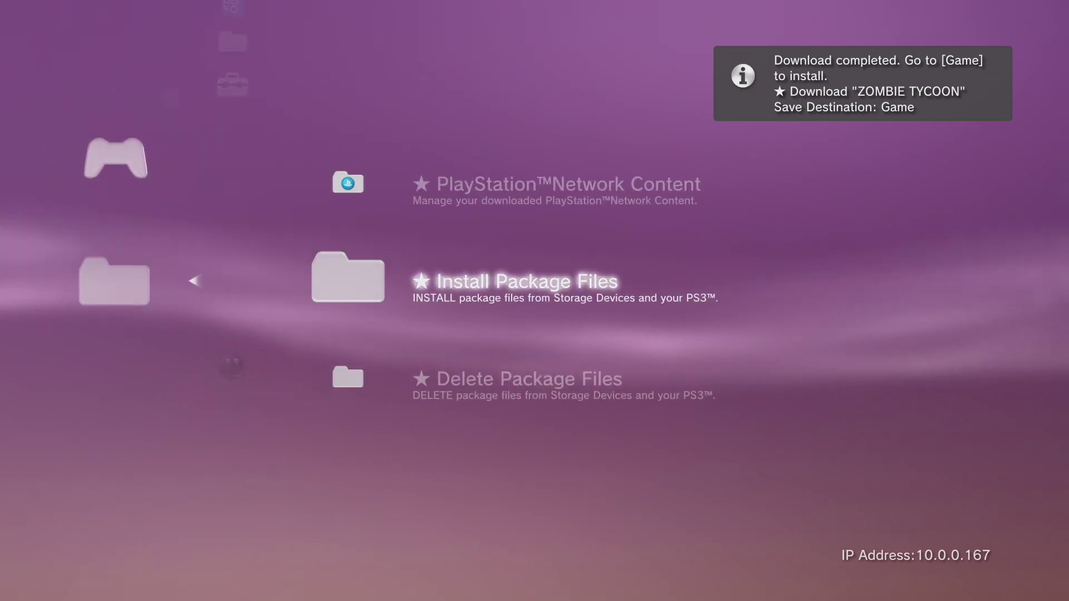
{"action": "key", "text": "Up"}
{"action": "key", "text": "Return"}
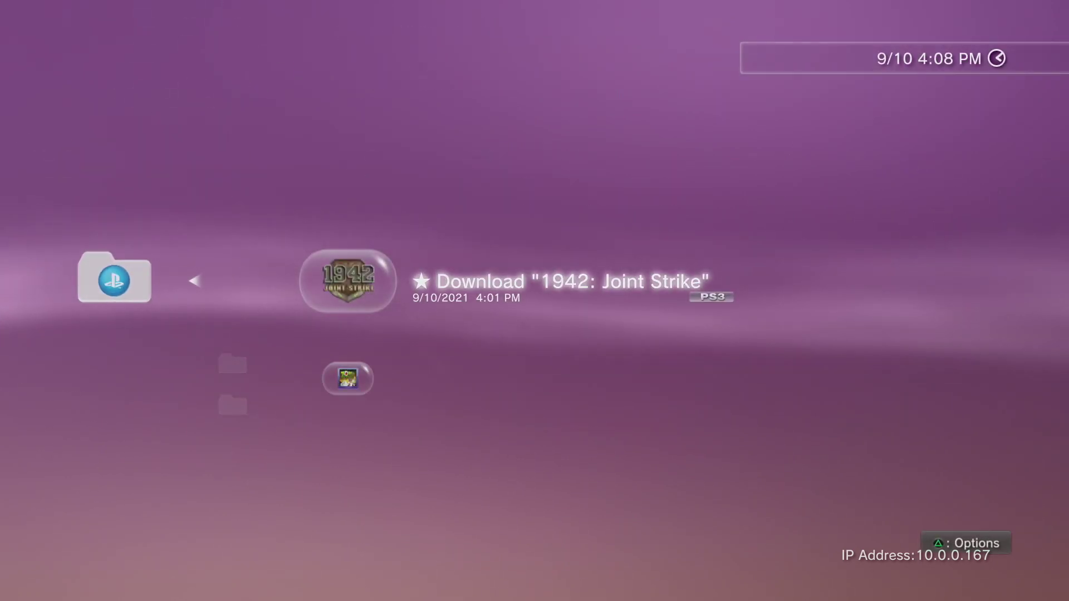
{"action": "key", "text": "Return"}
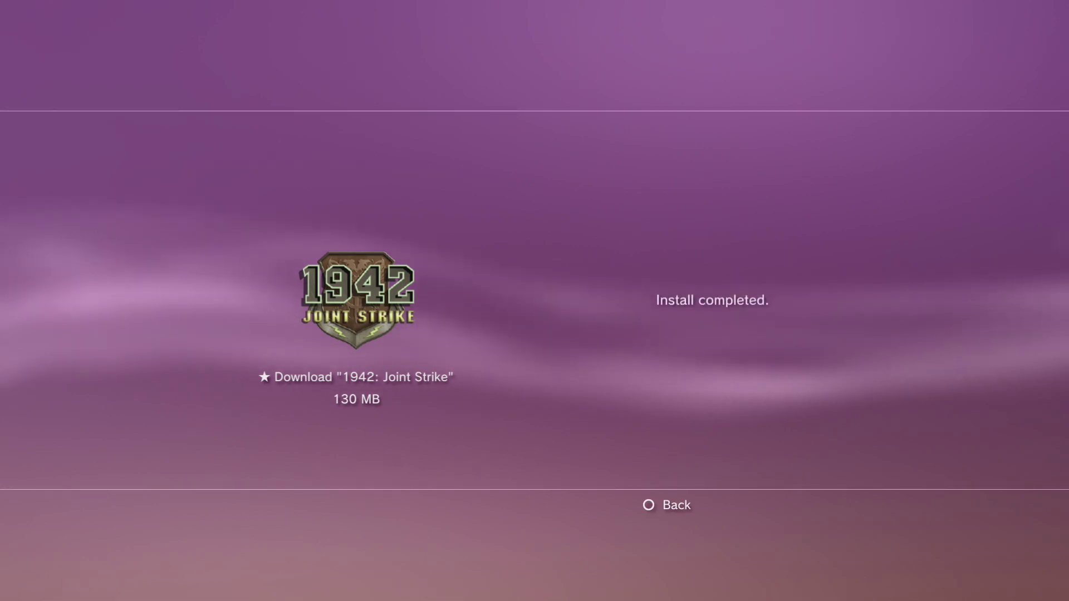
{"action": "key", "text": "Escape"}
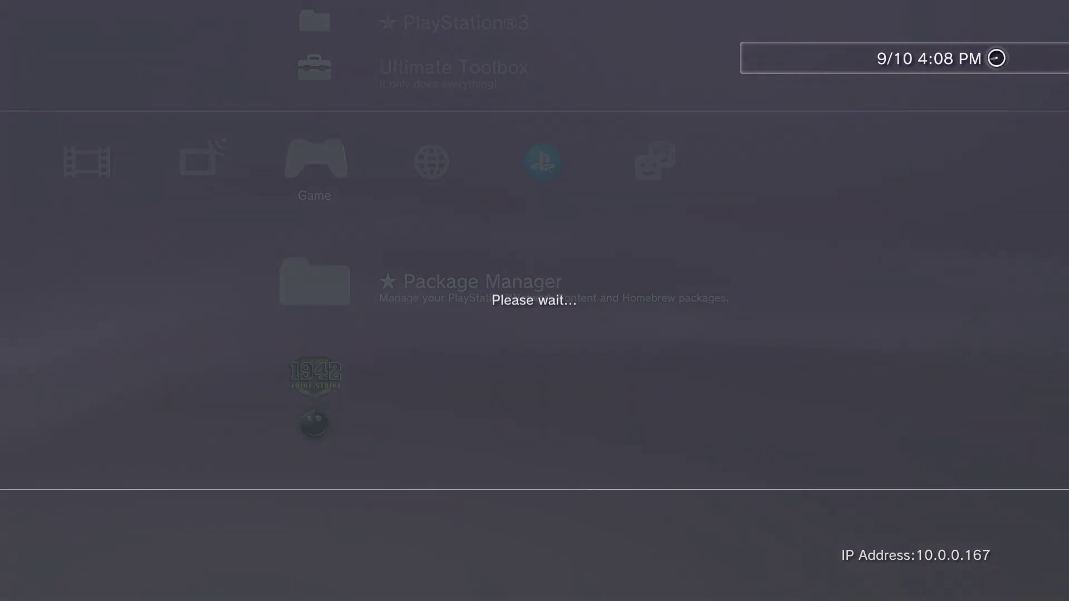
Step: Install the downloaded ZOMBIE TYCOON package from PlayStation Network Content in Package Manager and close the install screen
{"action": "key", "text": "Return"}
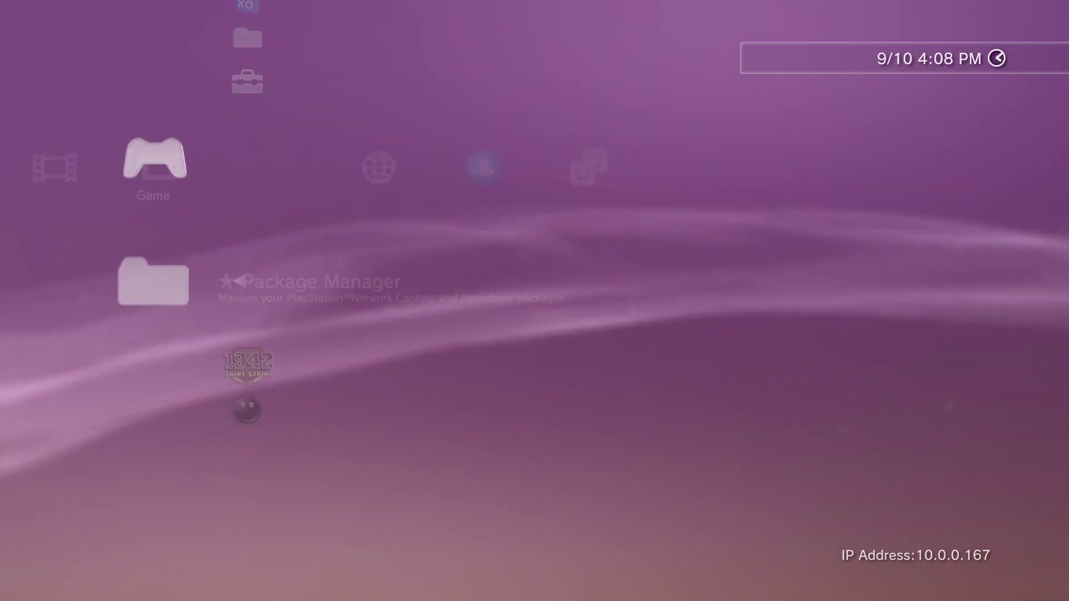
{"action": "key", "text": "Up"}
{"action": "key", "text": "Return"}
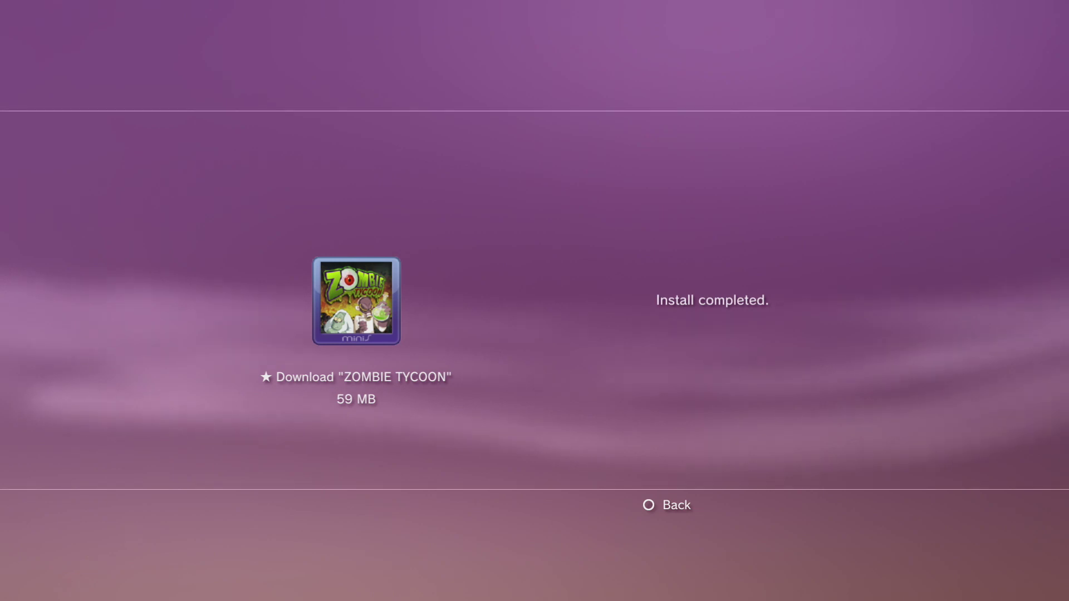
{"action": "key", "text": "Escape"}
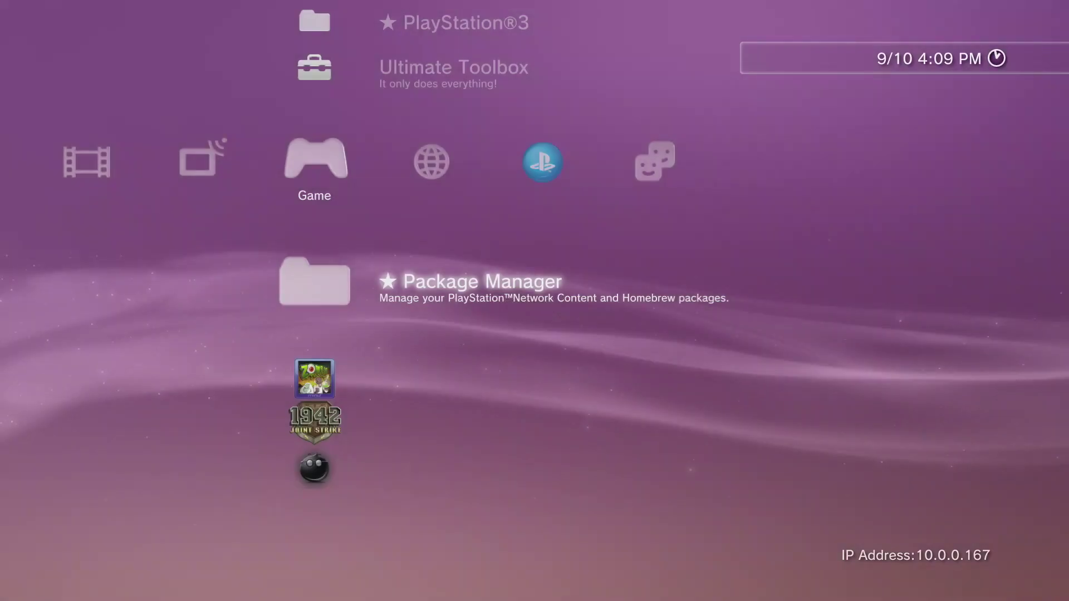
Step: Examine the Information page of the installed Zombie Tycoon game, including its buyer and expiry entries
{"action": "key", "text": "Down"}
{"action": "key", "text": "Menu"}
{"action": "key", "text": "Down"}
{"action": "key", "text": "Down"}
{"action": "key", "text": "Down"}
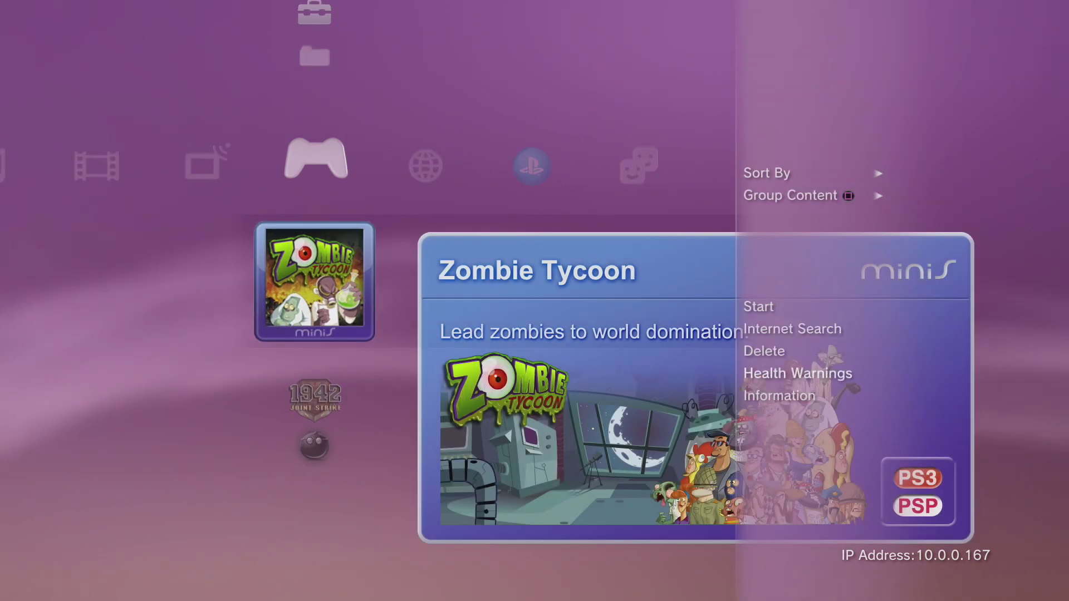
{"action": "key", "text": "Down"}
{"action": "key", "text": "Return"}
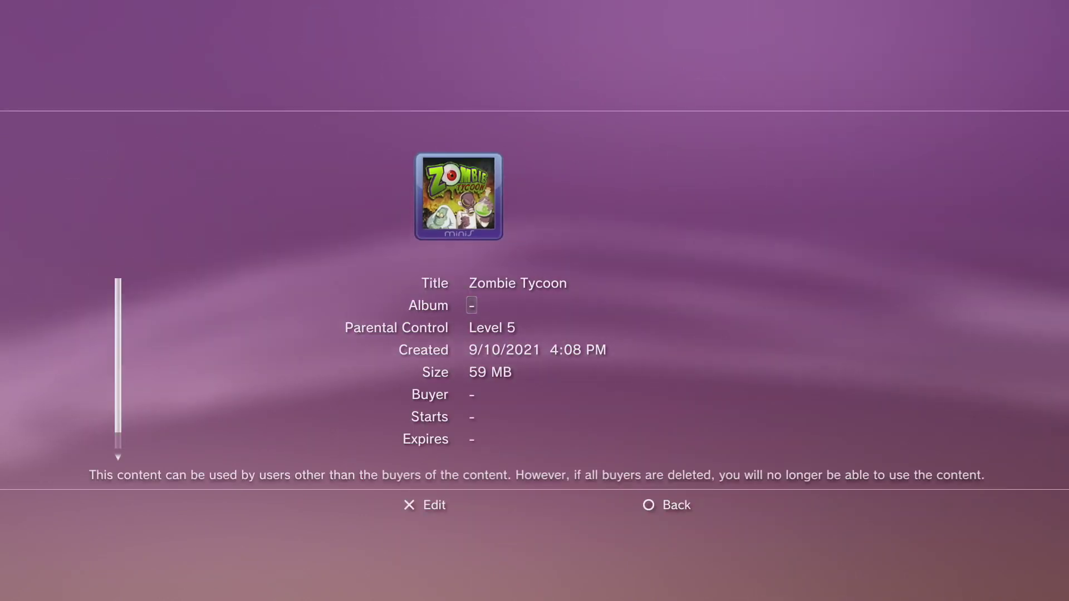
{"action": "key", "text": "Down"}
{"action": "key", "text": "Escape"}
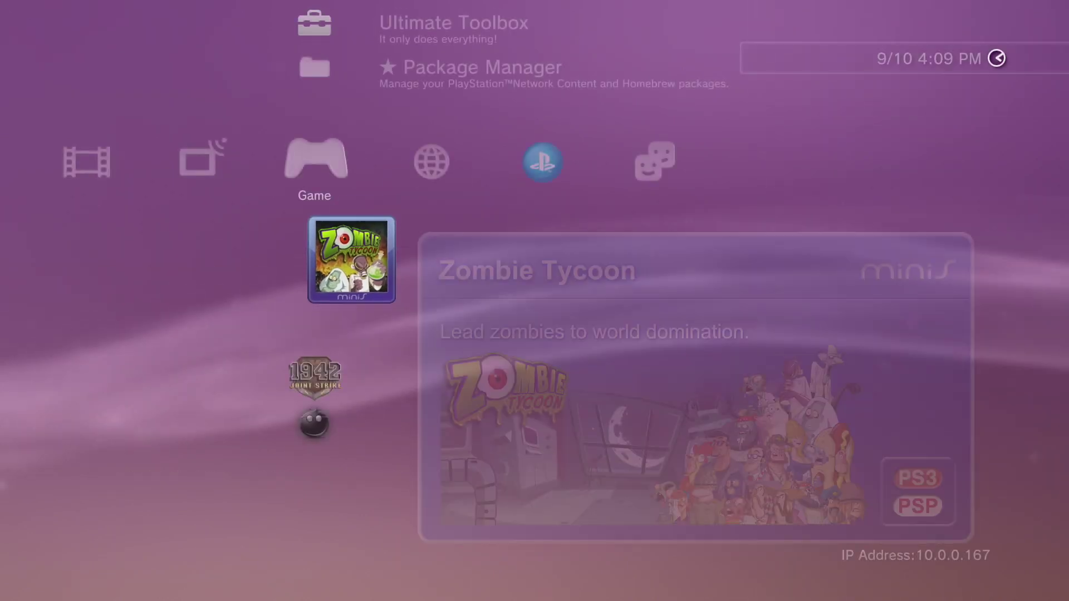
Step: Examine the Information page of 1942: Joint Strike down to its start, expiry and remaining time entries, and close it
{"action": "key", "text": "Down"}
{"action": "key", "text": "v"}
{"action": "key", "text": "Down"}
{"action": "key", "text": "Down"}
{"action": "key", "text": "Down"}
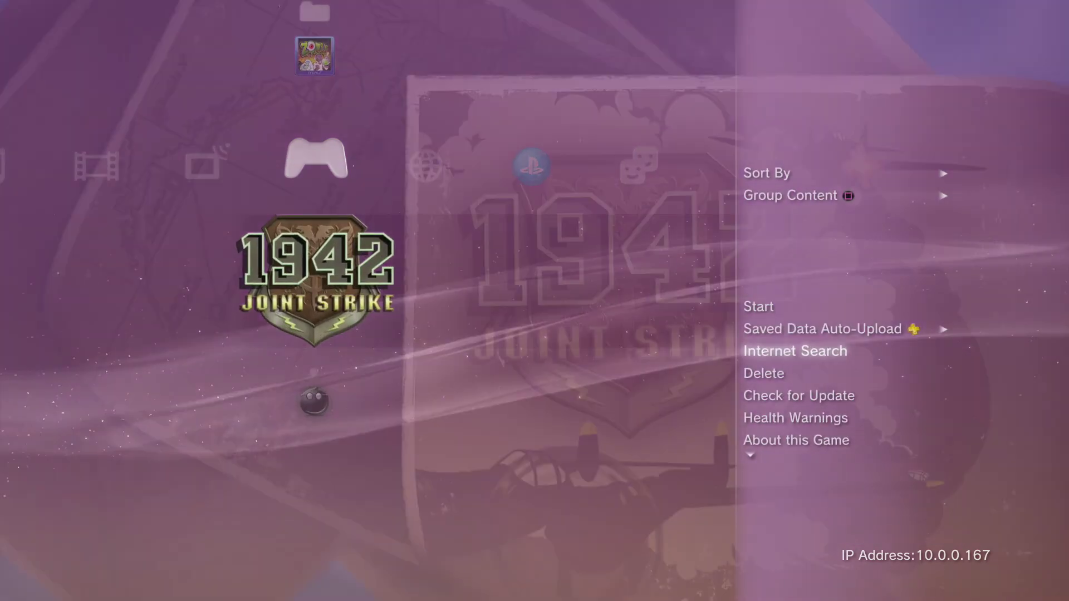
{"action": "key", "text": "Down"}
{"action": "key", "text": "Down"}
{"action": "key", "text": "Down"}
{"action": "key", "text": "Down"}
{"action": "key", "text": "Down"}
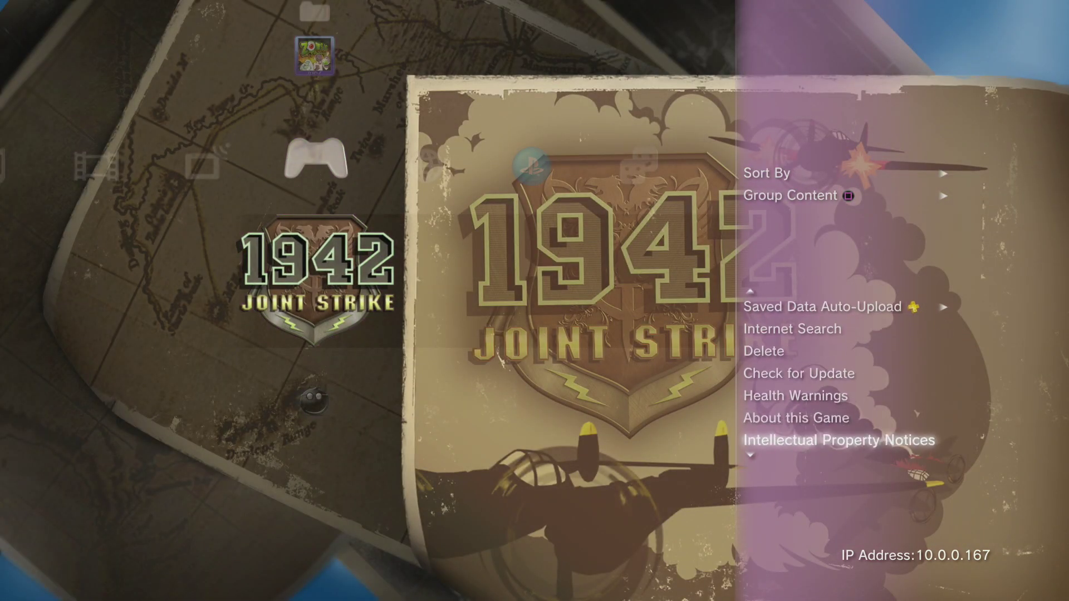
{"action": "key", "text": "Return"}
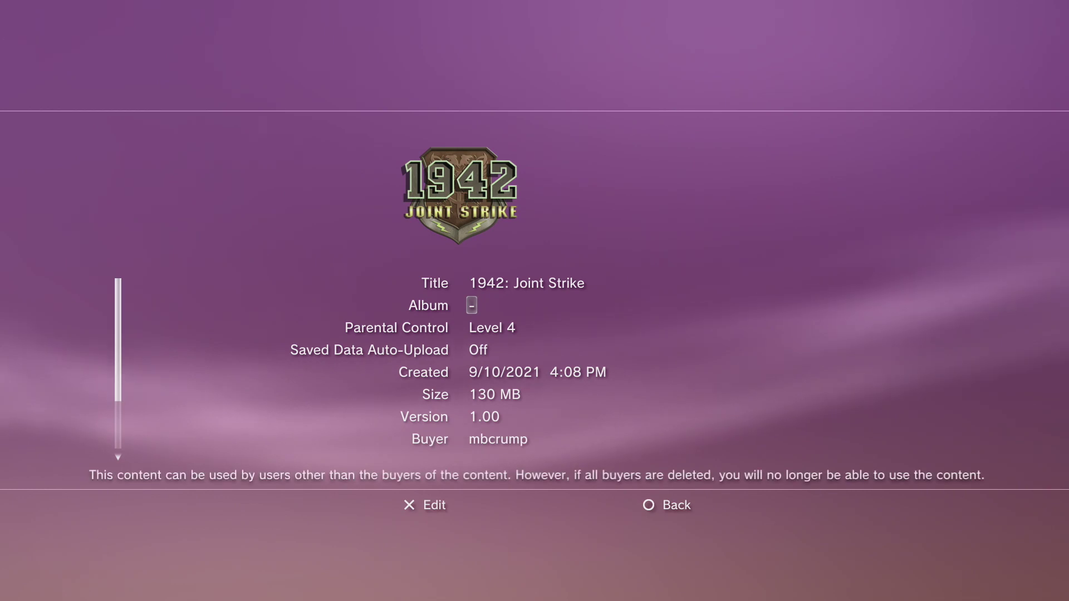
{"action": "key", "text": "Down"}
{"action": "key", "text": "Down"}
{"action": "key", "text": "Down"}
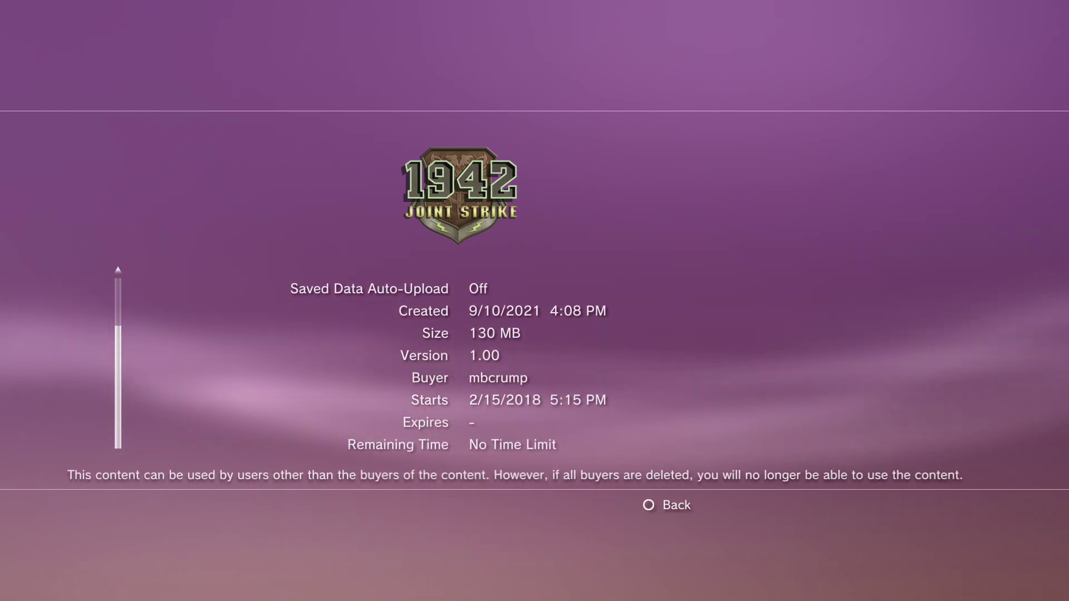
{"action": "key", "text": "Escape"}
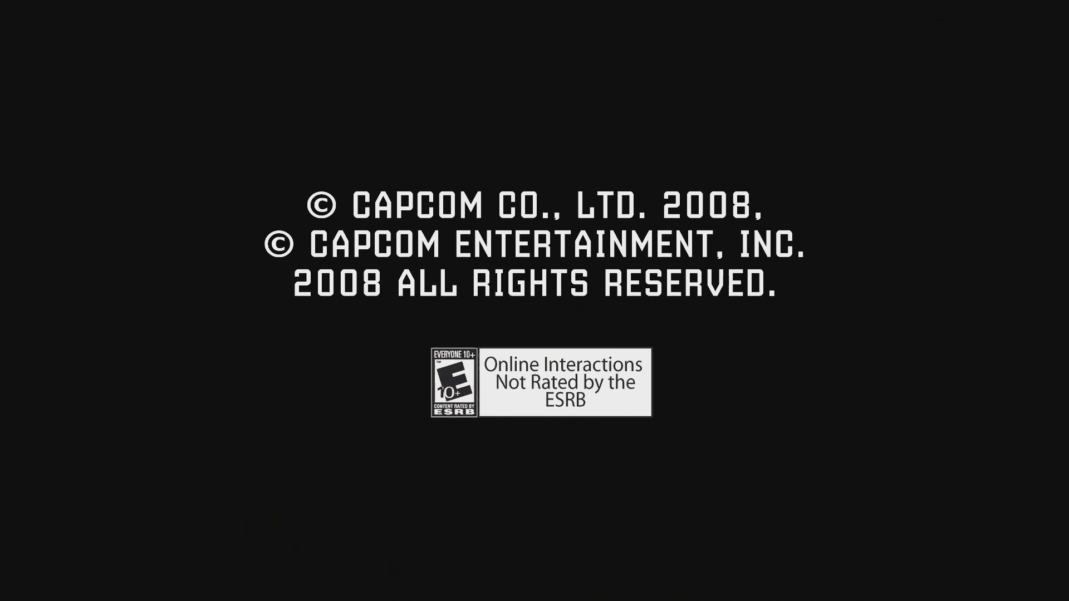
Step: Quit the running game and download Alien Shooter (NPUB31773) as a background task from PKGi PS3's USA list
{"action": "key", "text": "Home"}
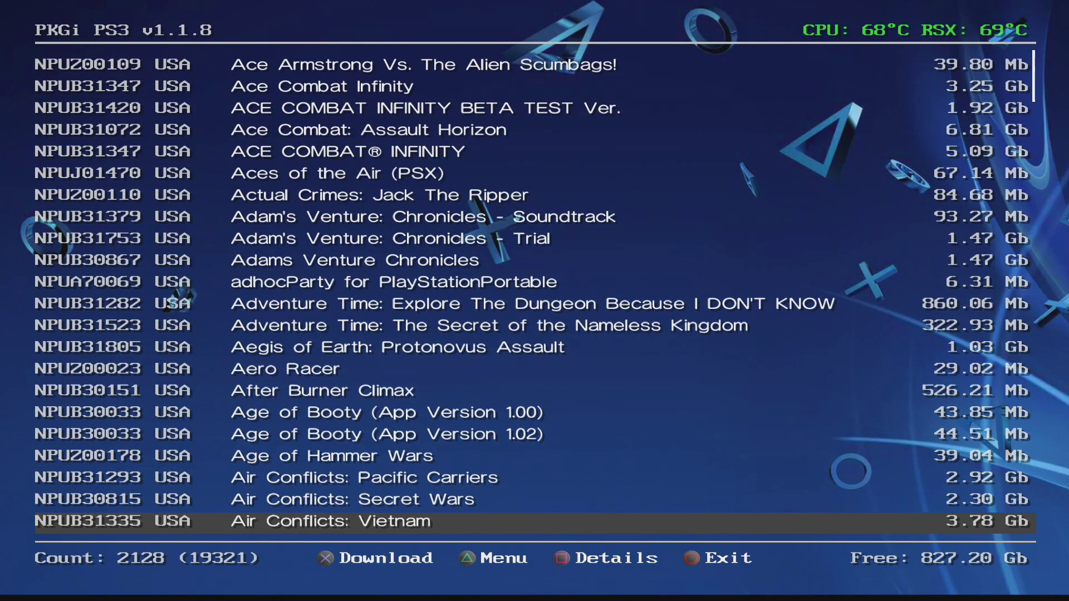
{"action": "key", "text": "Down"}
{"action": "key", "text": "Down"}
{"action": "key", "text": "Down"}
{"action": "key", "text": "Down"}
{"action": "key", "text": "Down"}
{"action": "key", "text": "Down"}
{"action": "key", "text": "Down"}
{"action": "key", "text": "Down"}
{"action": "key", "text": "Down"}
{"action": "key", "text": "Down"}
{"action": "key", "text": "Down"}
{"action": "key", "text": "Down"}
{"action": "key", "text": "Down"}
{"action": "key", "text": "Down"}
{"action": "key", "text": "Down"}
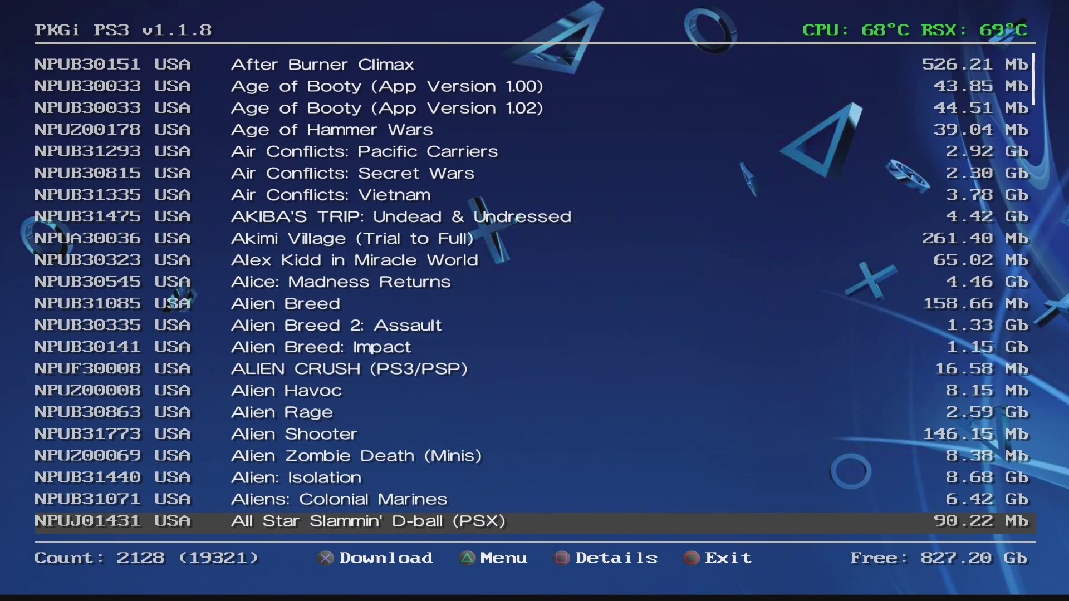
{"action": "key", "text": "Up"}
{"action": "key", "text": "Up"}
{"action": "key", "text": "Up"}
{"action": "key", "text": "Up"}
{"action": "key", "text": "Return"}
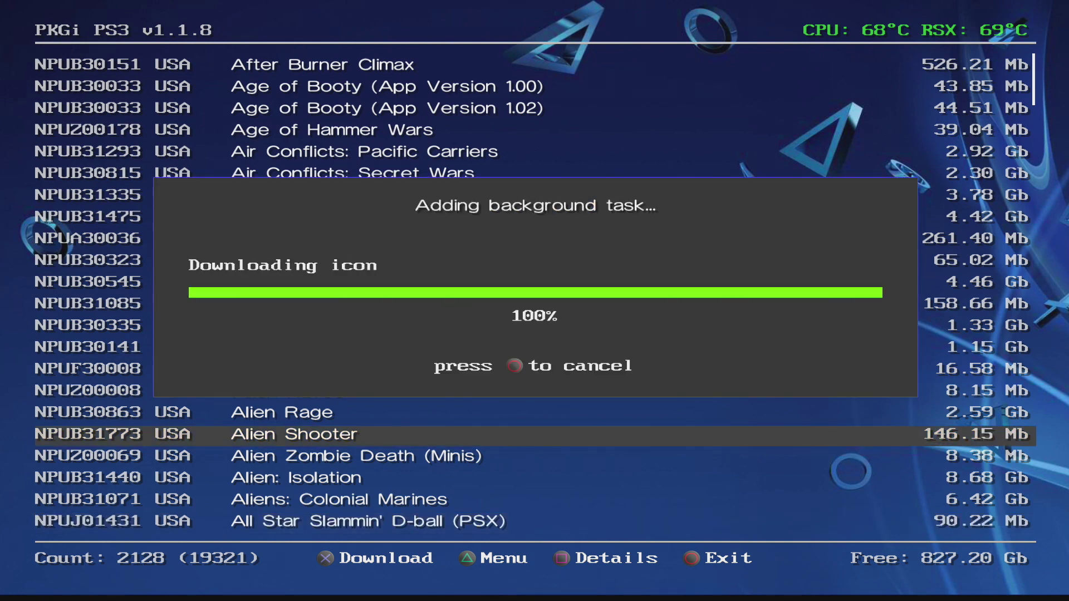
{"action": "key", "text": "Return"}
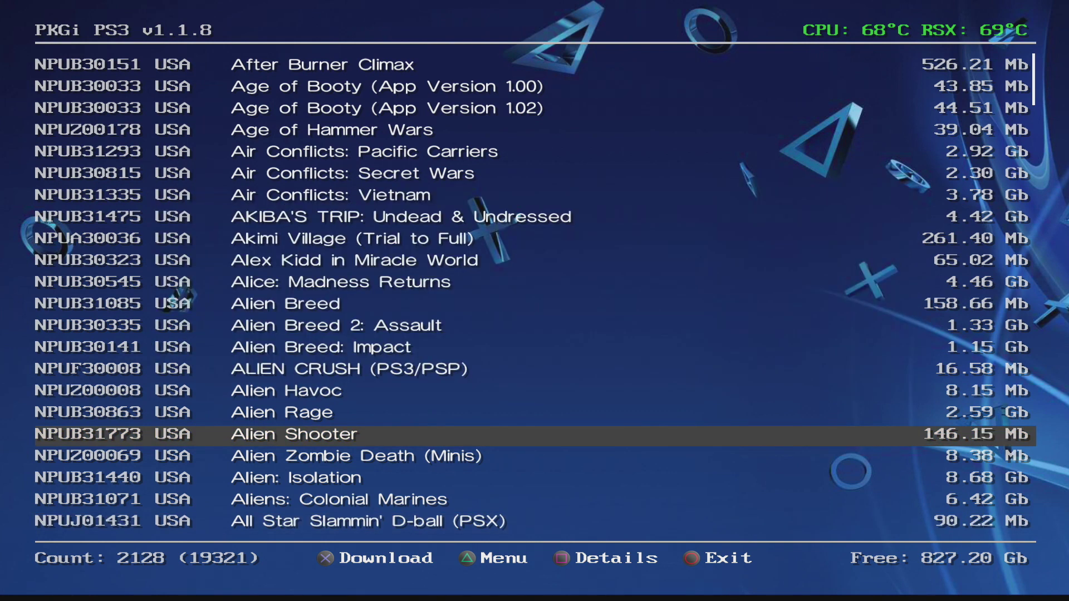
Step: Exit PKGi PS3 and perform a Soft Reboot through the power options of Custom Firmware Tools
{"action": "key", "text": "Escape"}
{"action": "key", "text": "Left"}
{"action": "key", "text": "Return"}
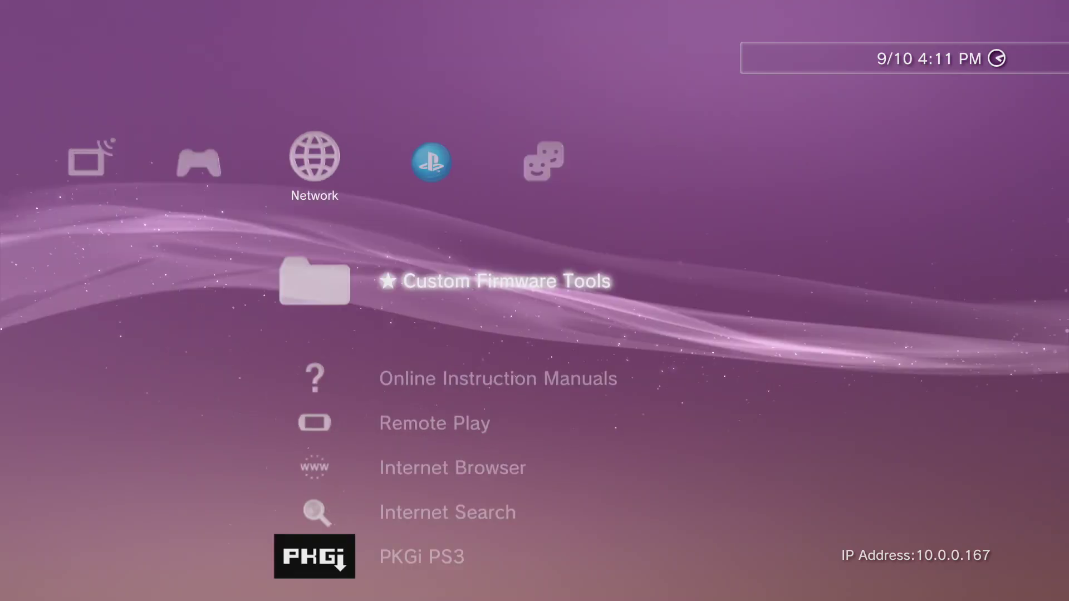
{"action": "key", "text": "Return"}
{"action": "key", "text": "Return"}
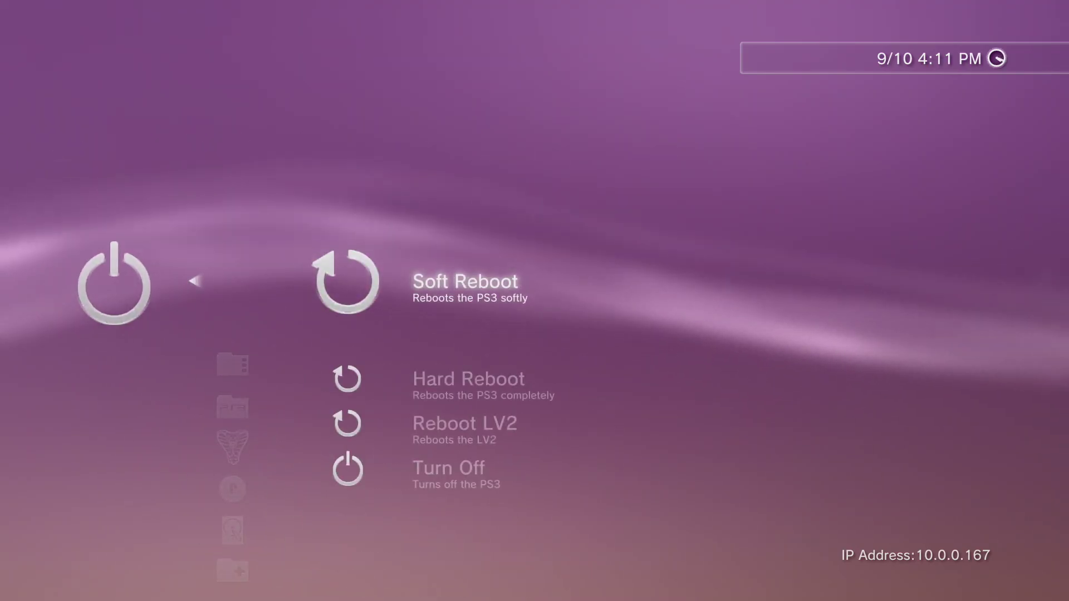
{"action": "key", "text": "Return"}
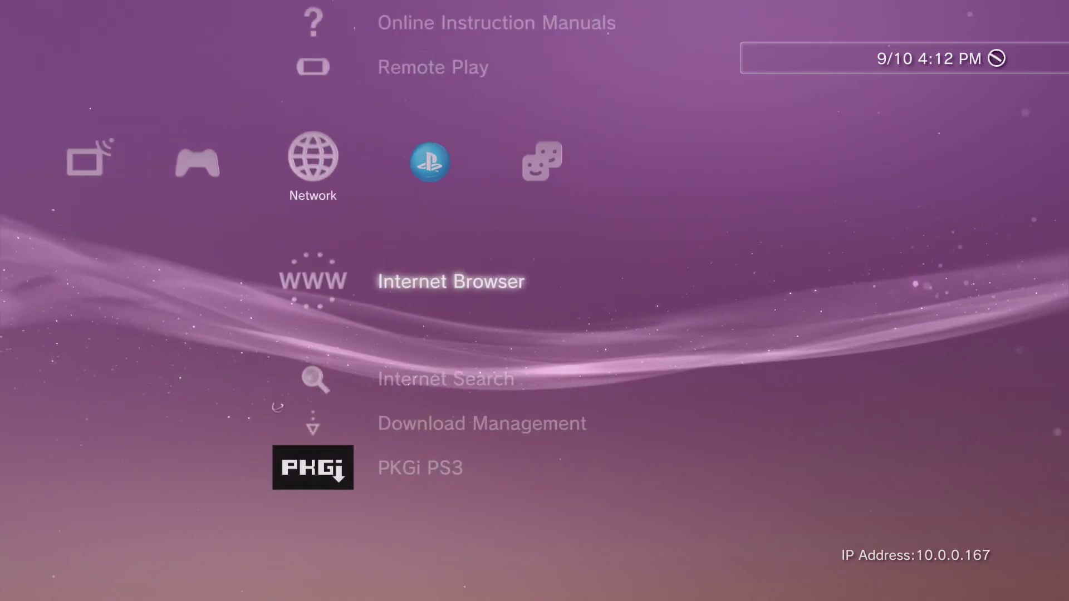
Step: Open Download Management in the Network category, install the downloaded Alien Shooter package and leave the download list
{"action": "key", "text": "Left"}
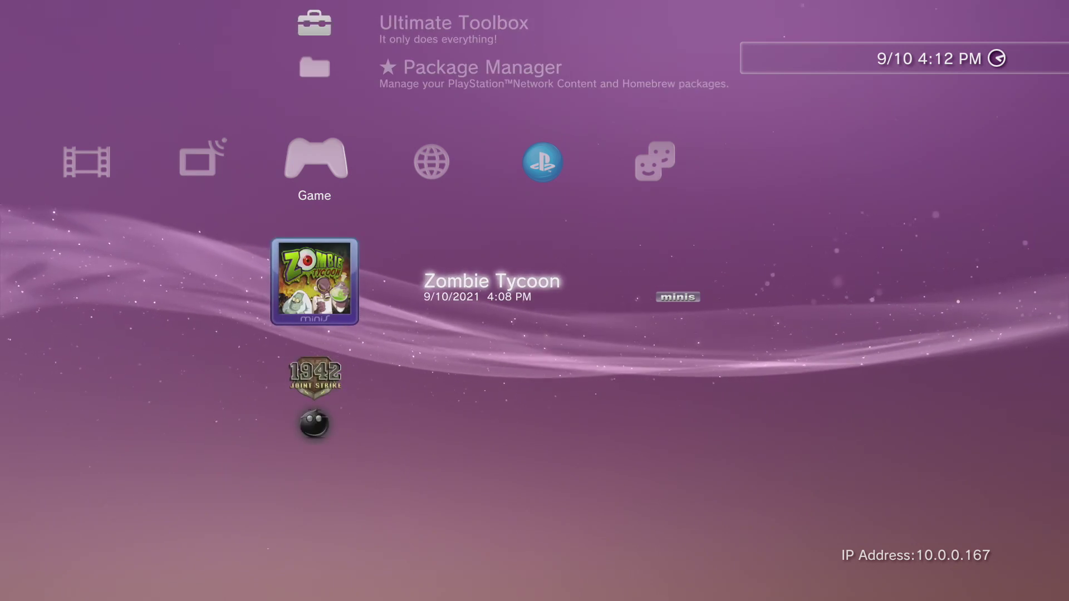
{"action": "key", "text": "Up"}
{"action": "key", "text": "Right"}
{"action": "key", "text": "Down"}
{"action": "key", "text": "Down"}
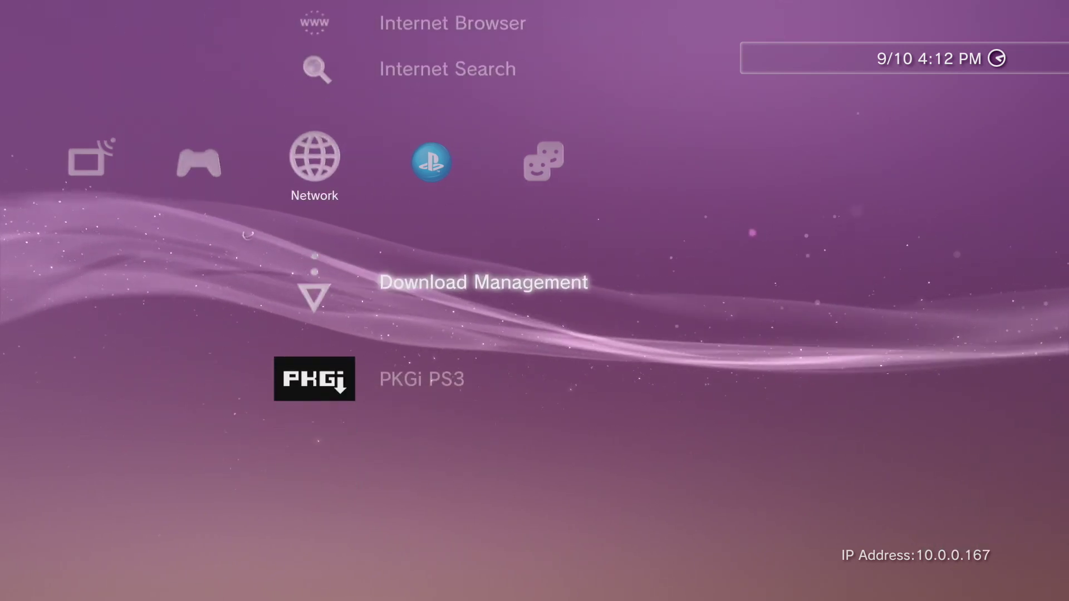
{"action": "key", "text": "Return"}
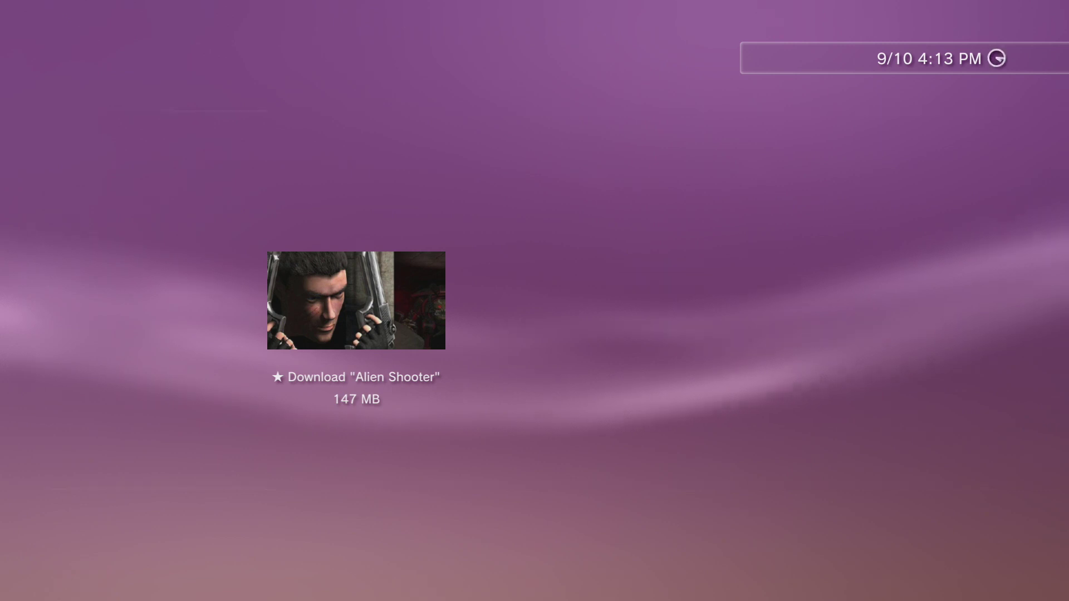
{"action": "key", "text": "Escape"}
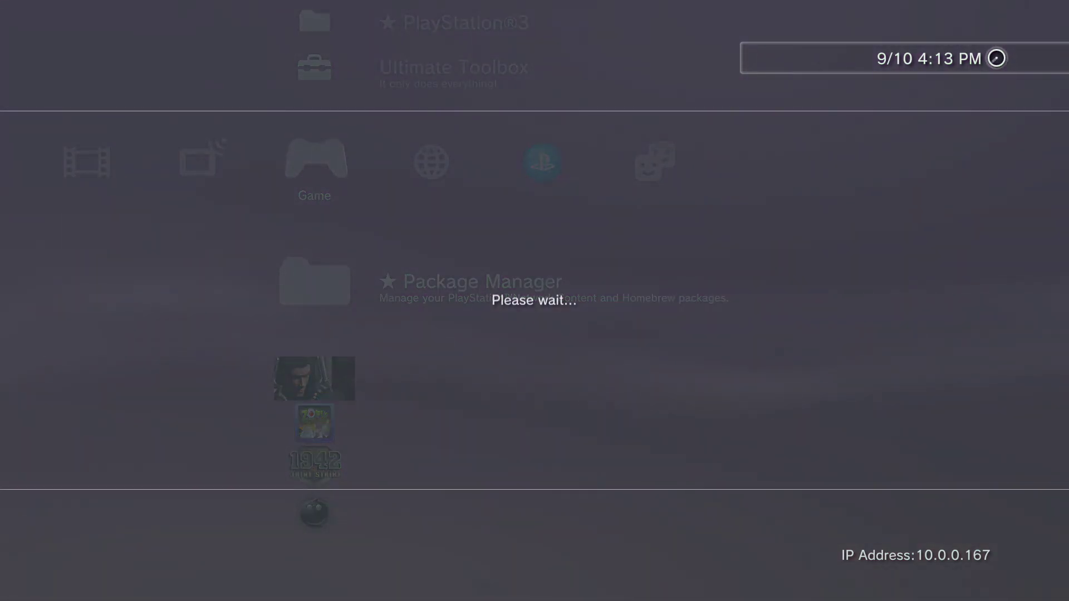
Step: Examine the Information page of the installed Alien Shooter game down to its last entries, and close it
{"action": "key", "text": "Down"}
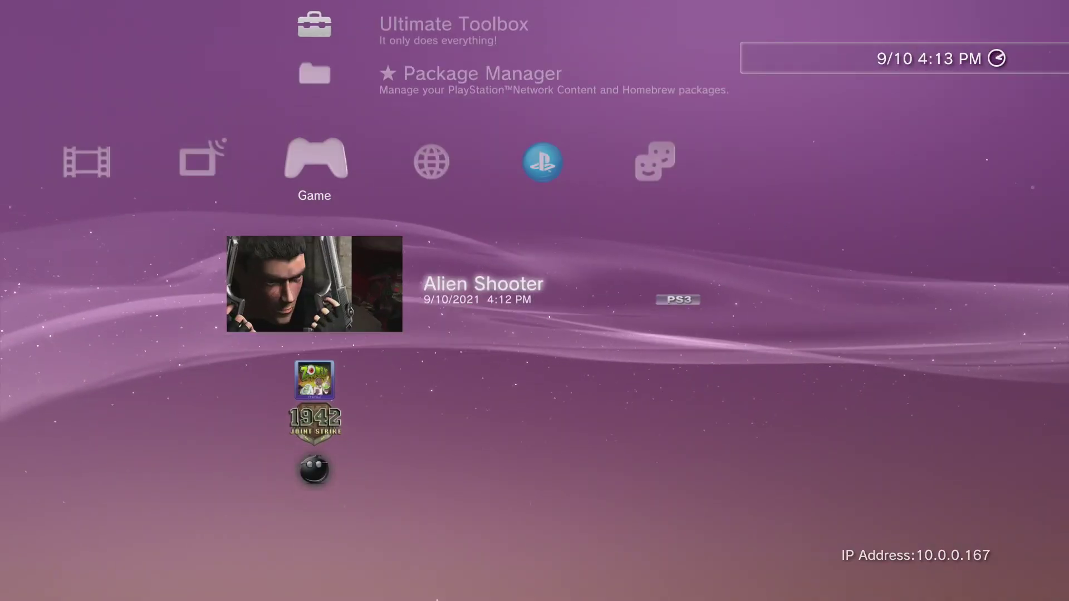
{"action": "key", "text": "v"}
{"action": "key", "text": "Down"}
{"action": "key", "text": "Down"}
{"action": "key", "text": "Down"}
{"action": "key", "text": "Down"}
{"action": "key", "text": "Down"}
{"action": "key", "text": "Down"}
{"action": "key", "text": "Down"}
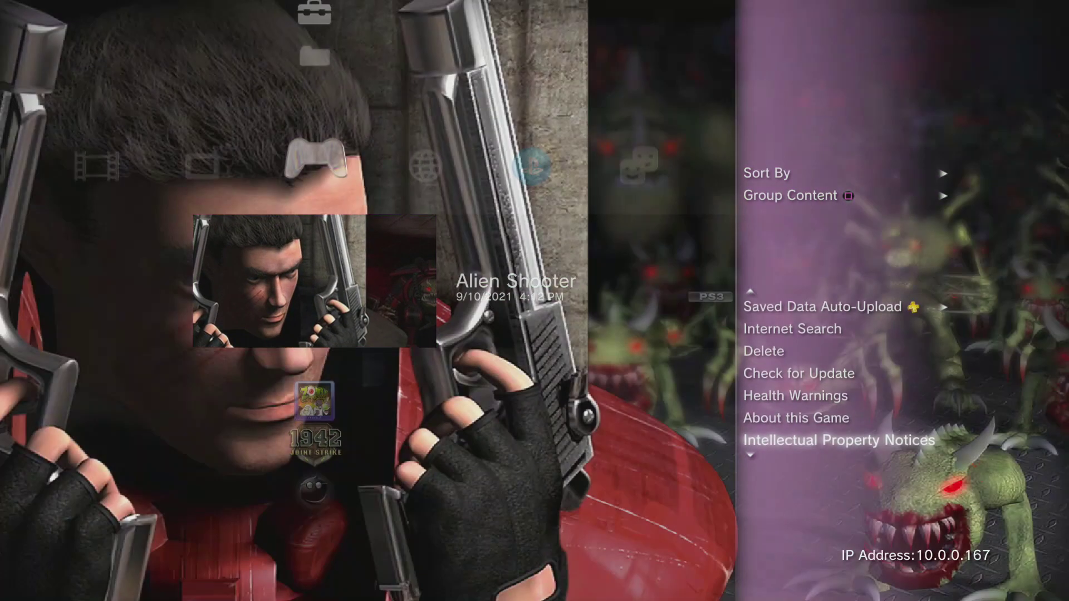
{"action": "key", "text": "Return"}
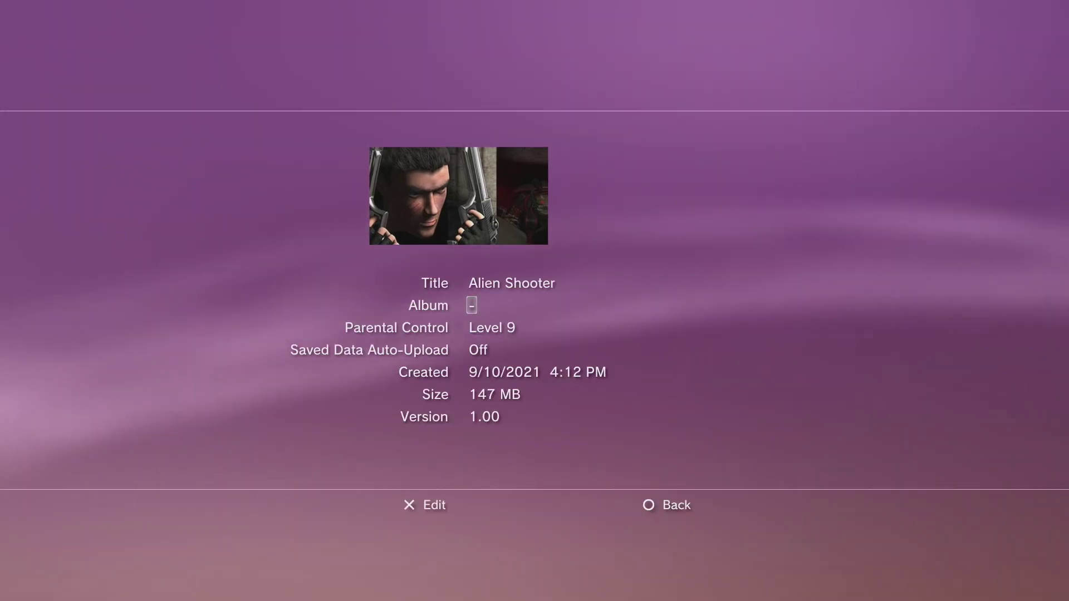
{"action": "key", "text": "Down"}
{"action": "key", "text": "Down"}
{"action": "key", "text": "Down"}
{"action": "key", "text": "Down"}
{"action": "key", "text": "Down"}
{"action": "key", "text": "Escape"}
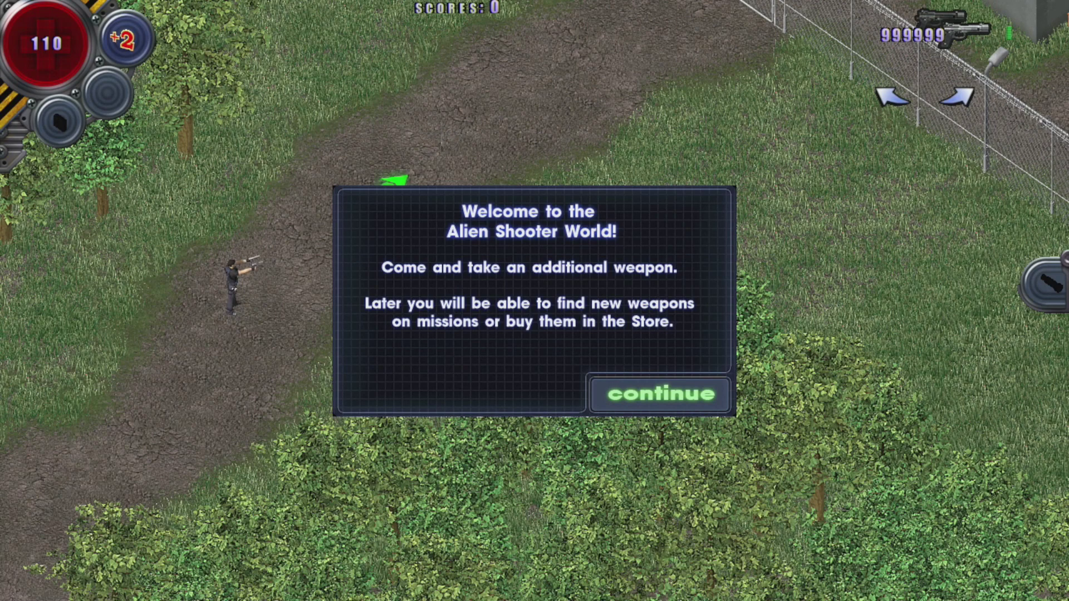
Step: Test Alien Shooter by continuing past the tutorial messages, collecting the shotgun and walking up the path towards the fenced gate
{"action": "key", "text": "Return"}
{"action": "key", "text": "w+d"}
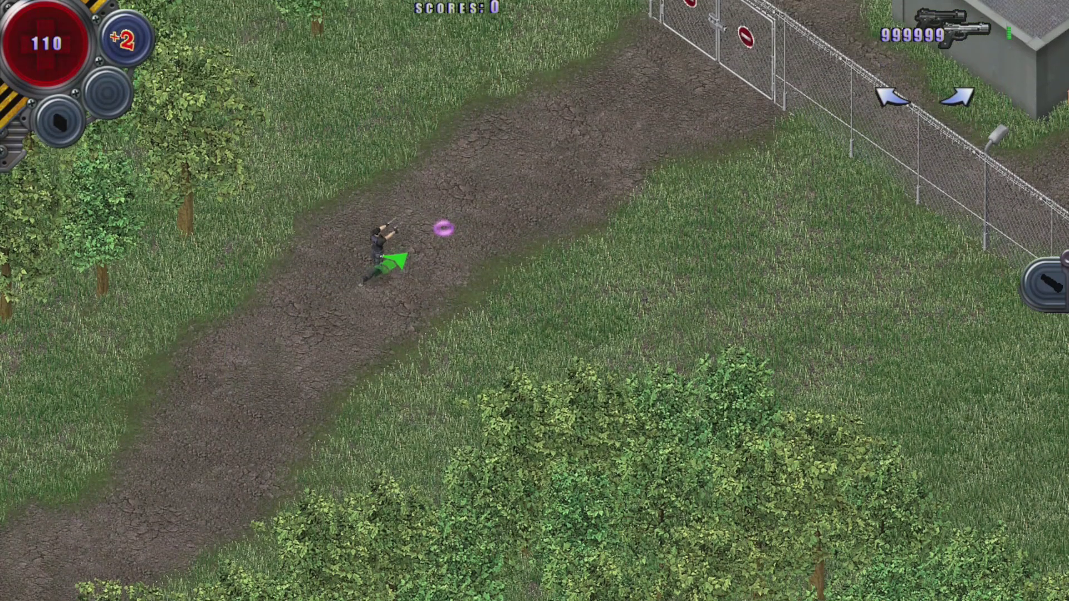
{"action": "key", "text": "w"}
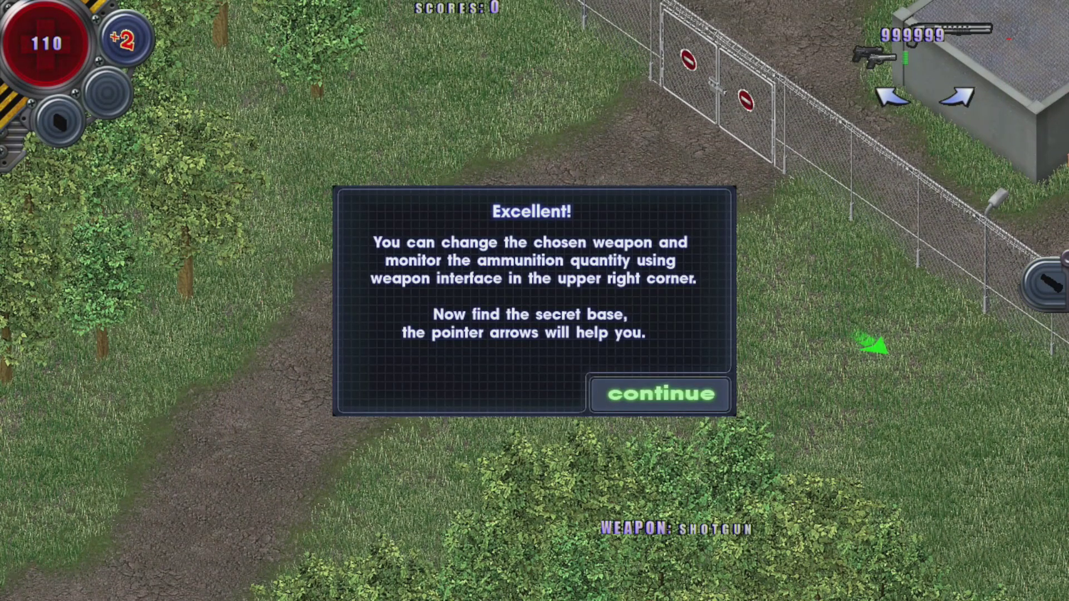
{"action": "key", "text": "Return"}
{"action": "key", "text": "w+d"}
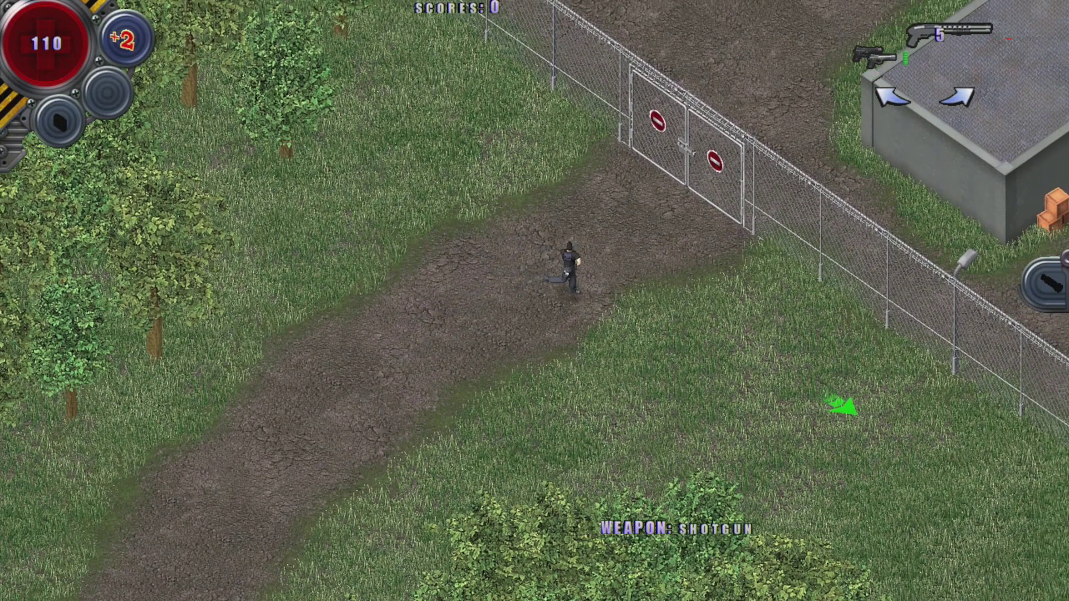